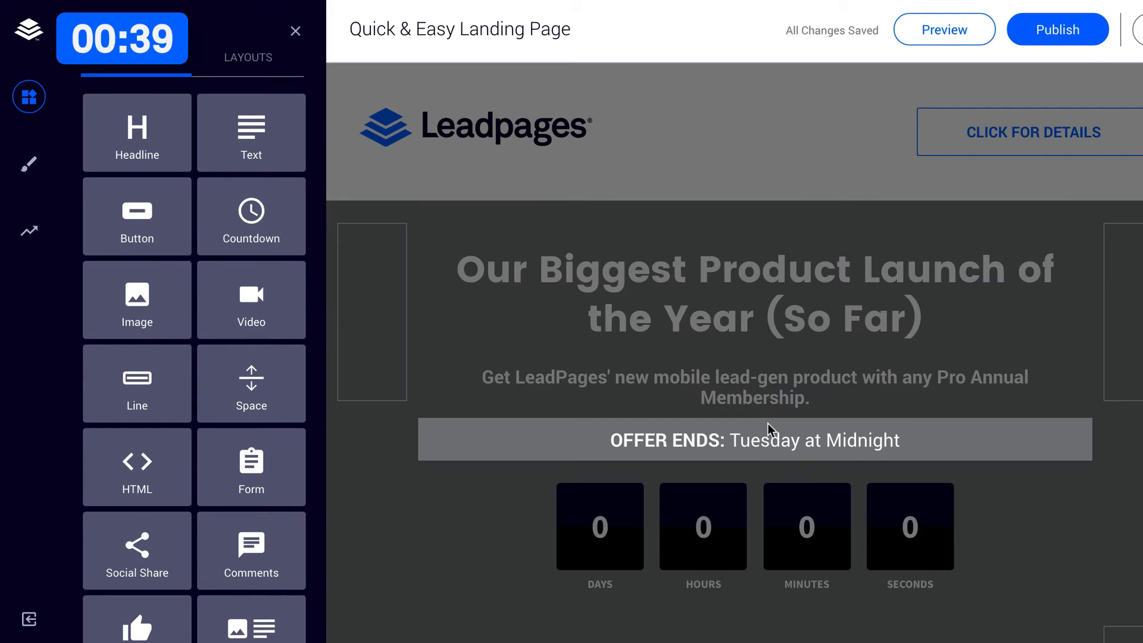
Delete the "OFFER ENDS: Tuesday at Midnight" line and the countdown timer under the hero subheading.
{"action": "left_click", "coordinate": [822, 506]}
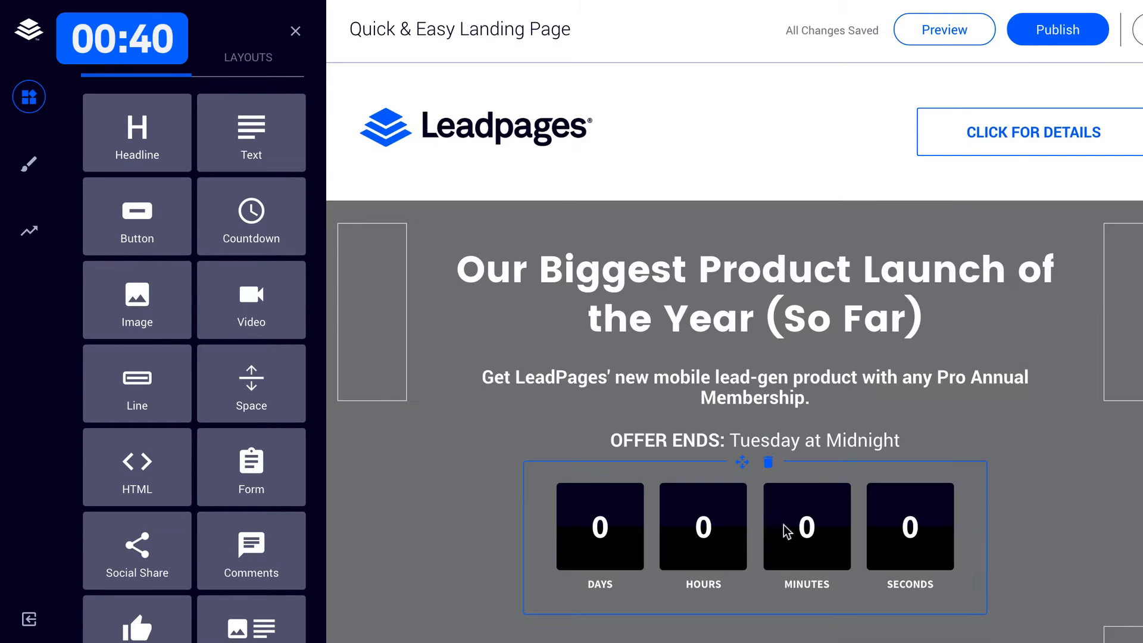
{"action": "left_click", "coordinate": [770, 466]}
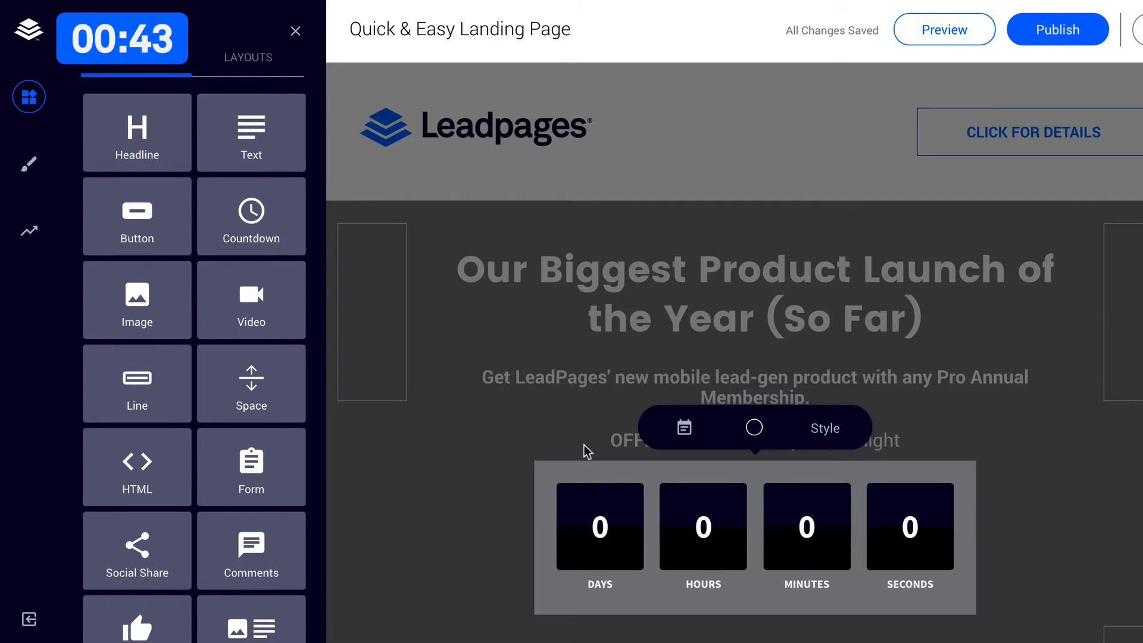
{"action": "left_click", "coordinate": [754, 446]}
{"action": "left_click", "coordinate": [769, 422]}
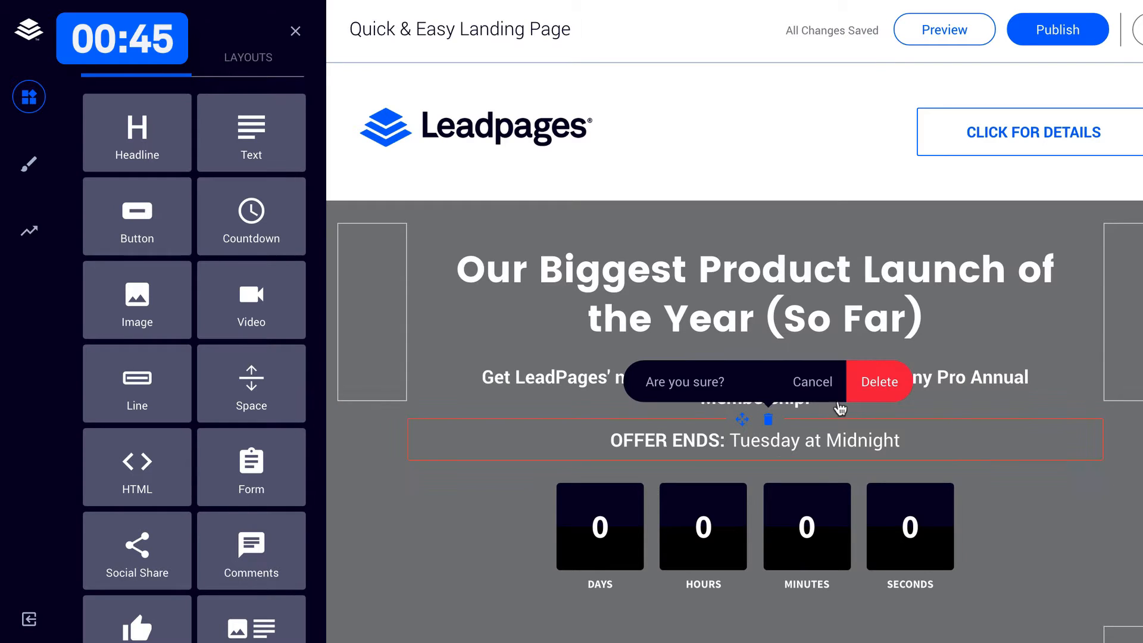
{"action": "left_click", "coordinate": [879, 381]}
{"action": "left_click", "coordinate": [769, 421]}
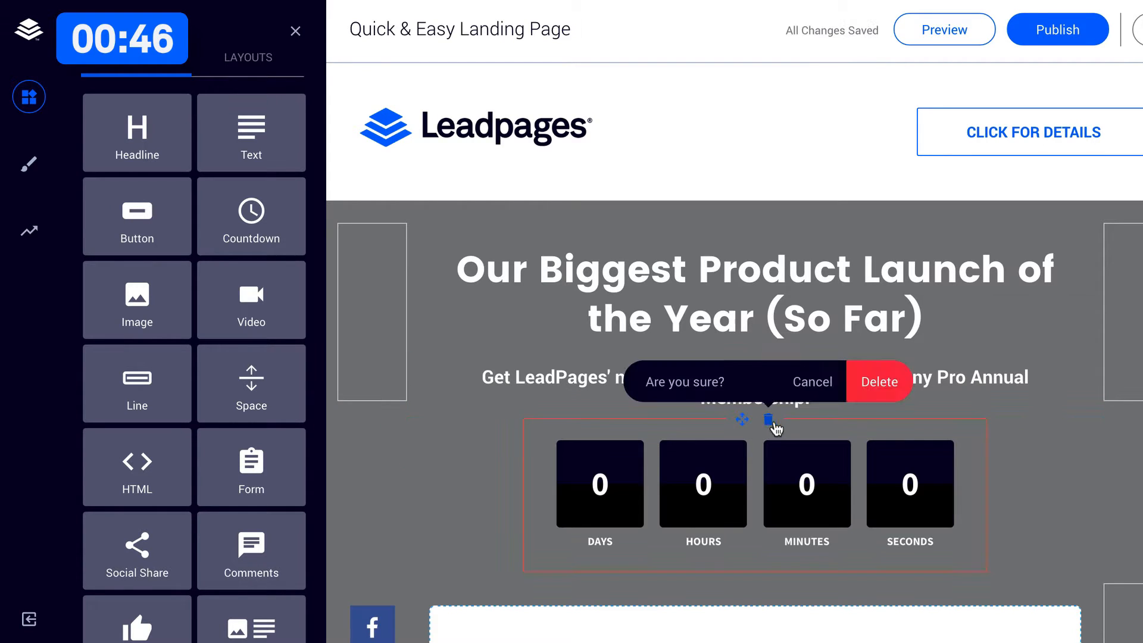
{"action": "left_click", "coordinate": [881, 382]}
Delete the empty spacer block between the hero subheading and the video.
{"action": "left_click", "coordinate": [596, 420]}
{"action": "left_click", "coordinate": [705, 382]}
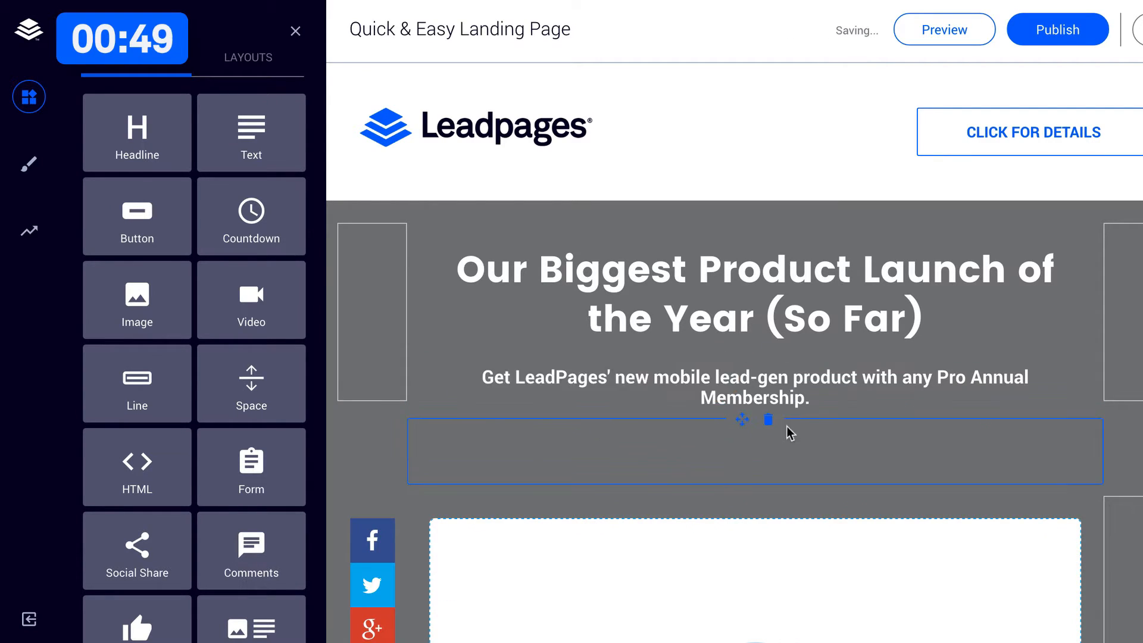
{"action": "left_click", "coordinate": [769, 422]}
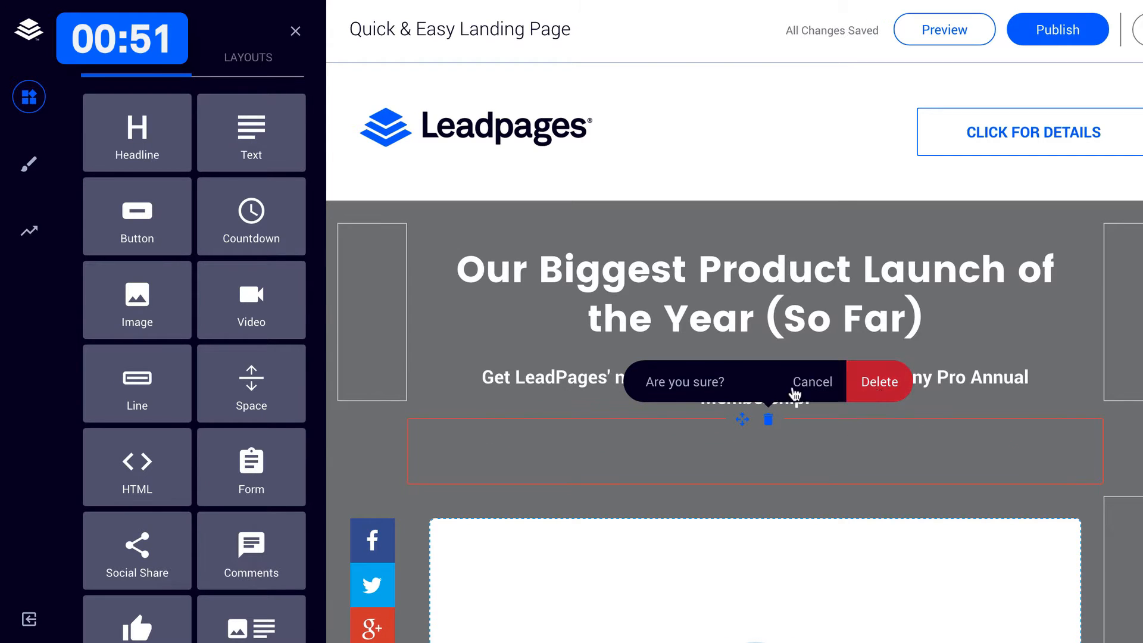
{"action": "left_click", "coordinate": [879, 382]}
Shrink the header logo by narrowing its column and give the CLICK FOR DETAILS button the Flat style.
{"action": "left_click_drag", "start_coordinate": [587, 129], "coordinate": [566, 127]}
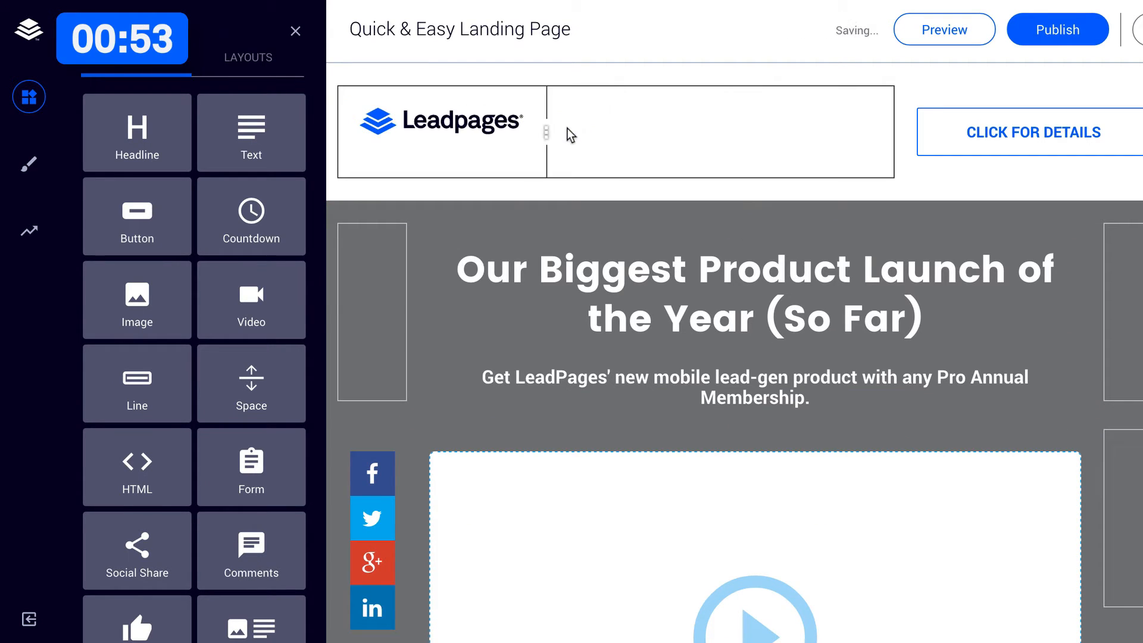
{"action": "left_click", "coordinate": [1012, 134]}
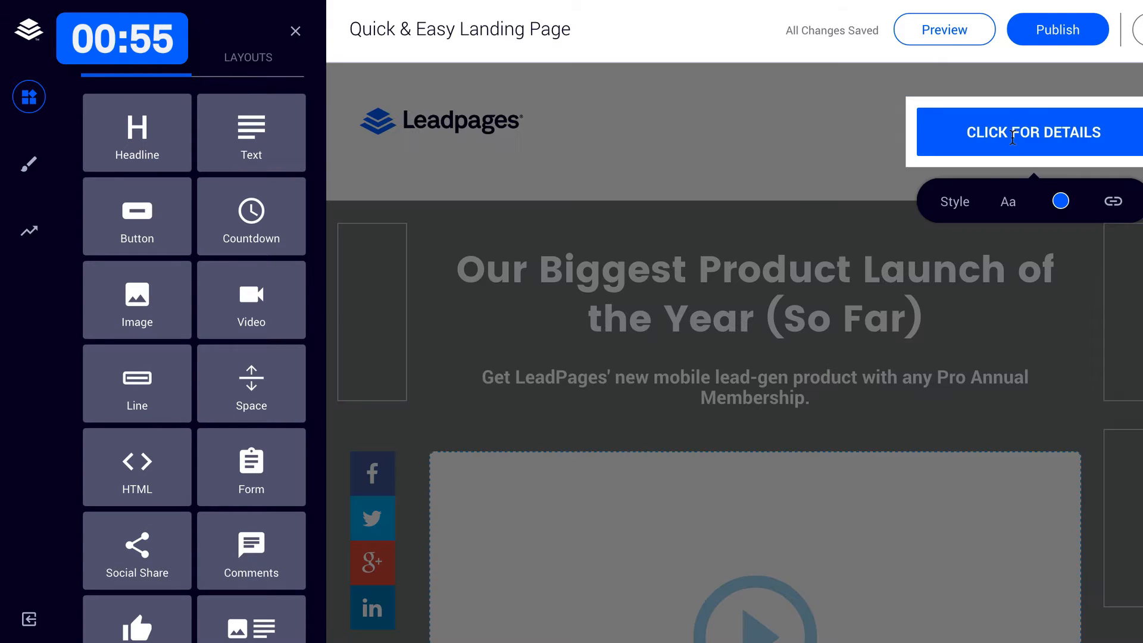
{"action": "left_click", "coordinate": [955, 202]}
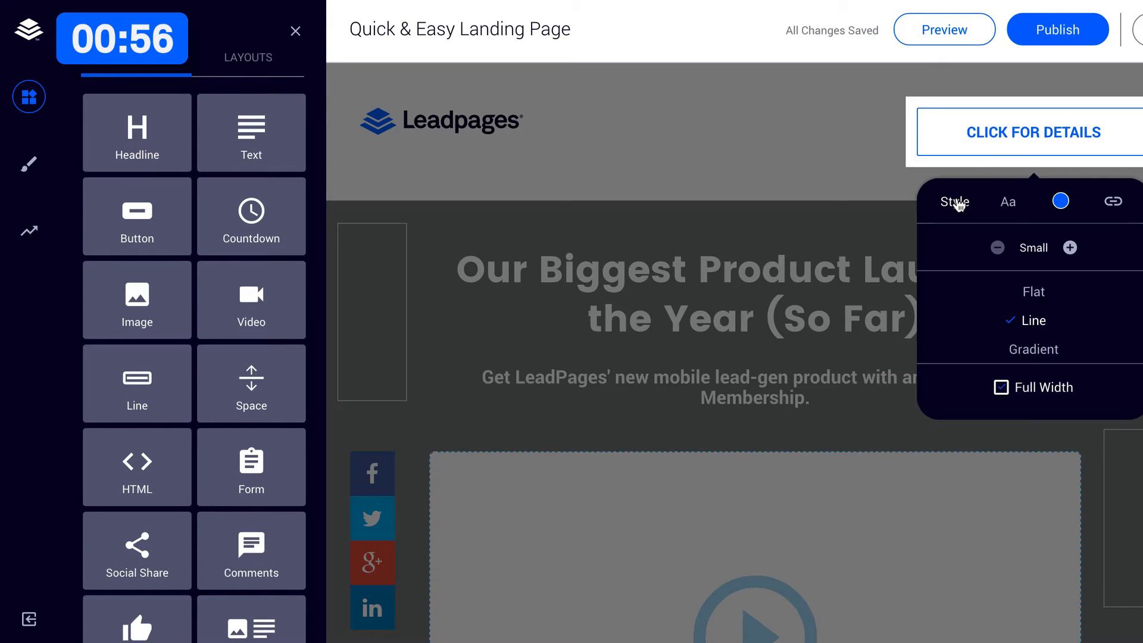
{"action": "left_click", "coordinate": [1010, 296]}
Relabel the header button GET STARTED and reduce its text spacing.
{"action": "double_click", "coordinate": [1015, 130]}
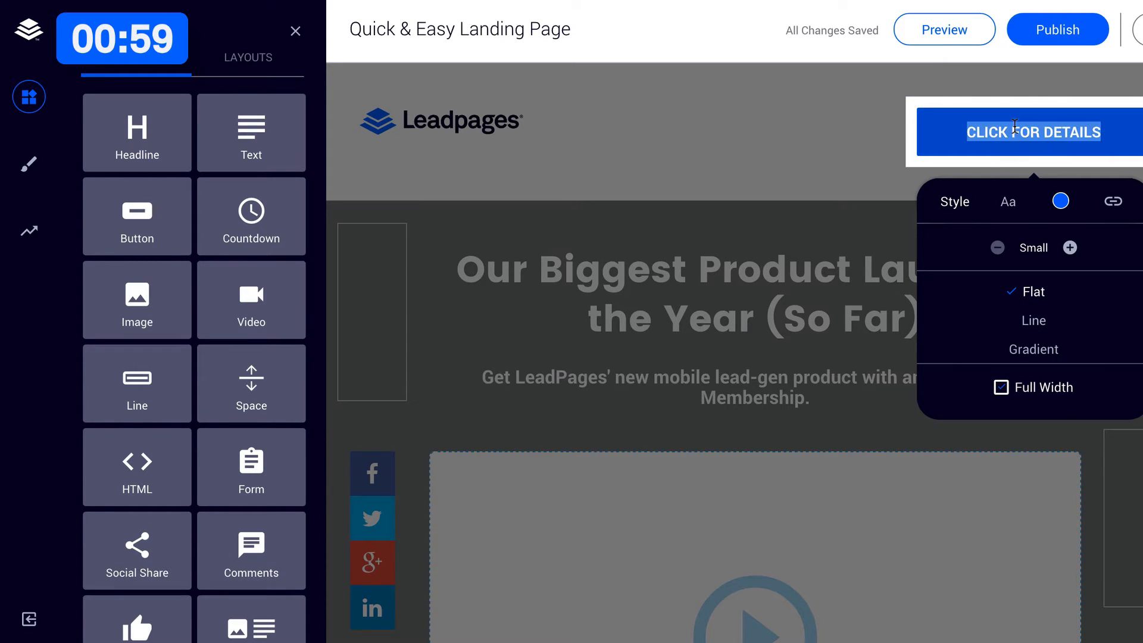
{"action": "type", "text": "GET STARTED"}
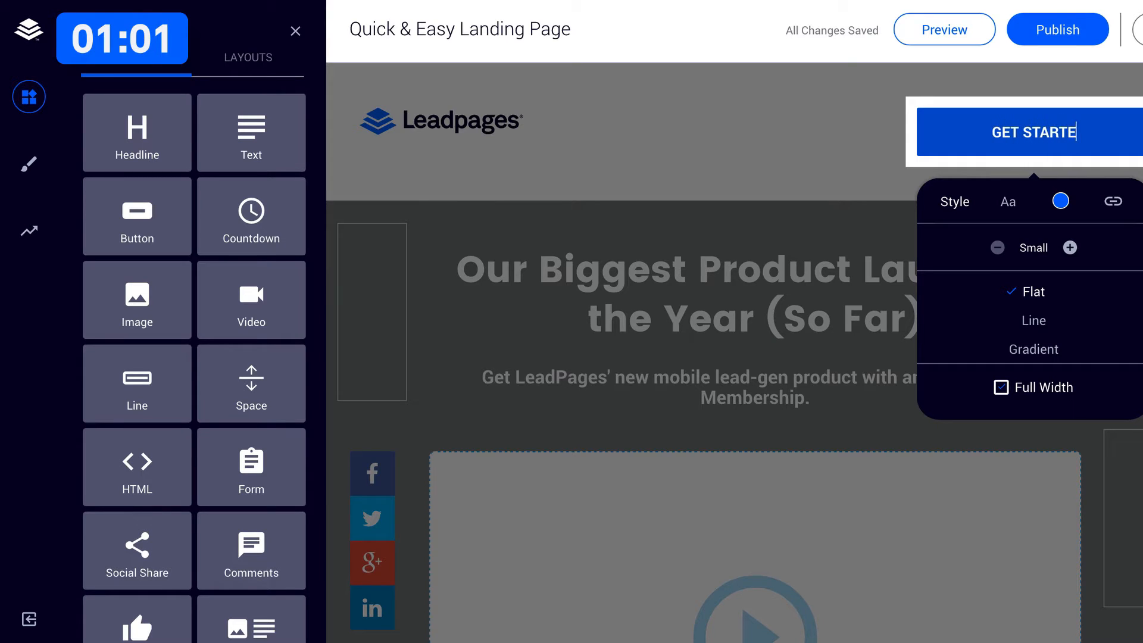
{"action": "left_click", "coordinate": [1009, 202]}
{"action": "left_click", "coordinate": [1089, 247]}
{"action": "left_click", "coordinate": [1090, 244]}
{"action": "left_click", "coordinate": [1091, 243]}
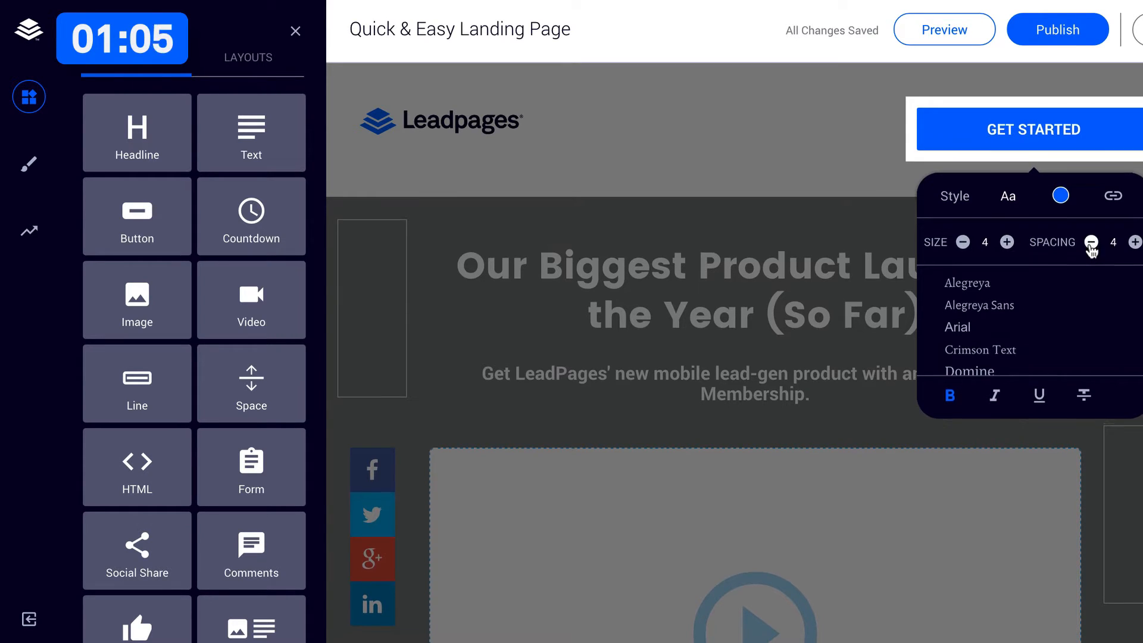
{"action": "left_click", "coordinate": [1091, 241]}
{"action": "left_click", "coordinate": [769, 263]}
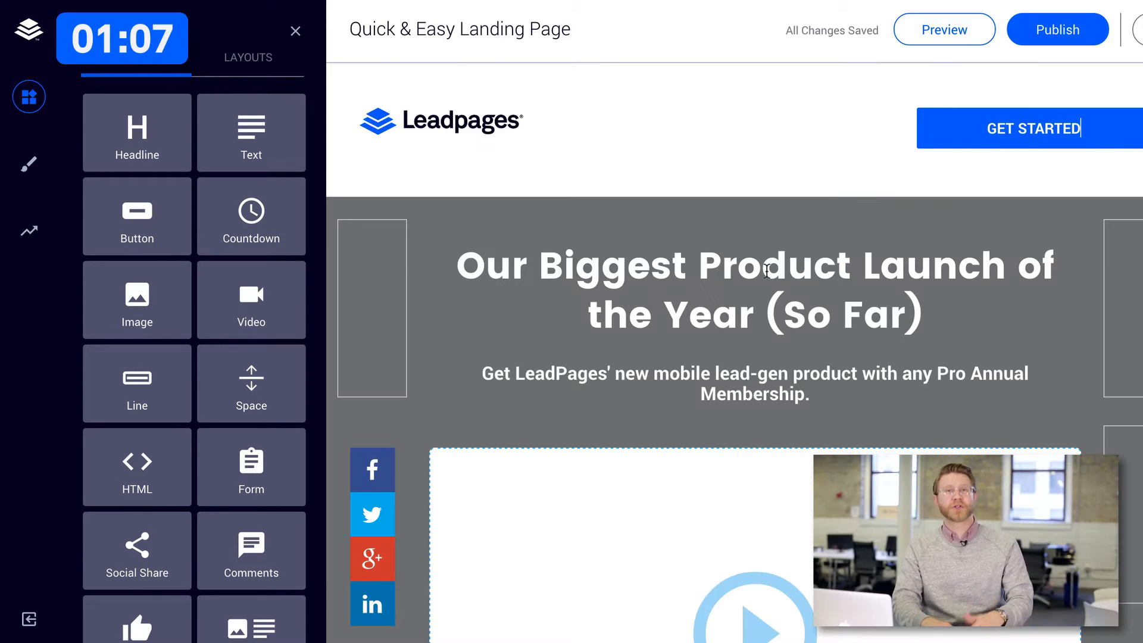
Set the colour of the social share buttons beside the video to #0069ff.
{"action": "scroll", "coordinate": [703, 249], "scroll_direction": "down", "scroll_amount": 1}
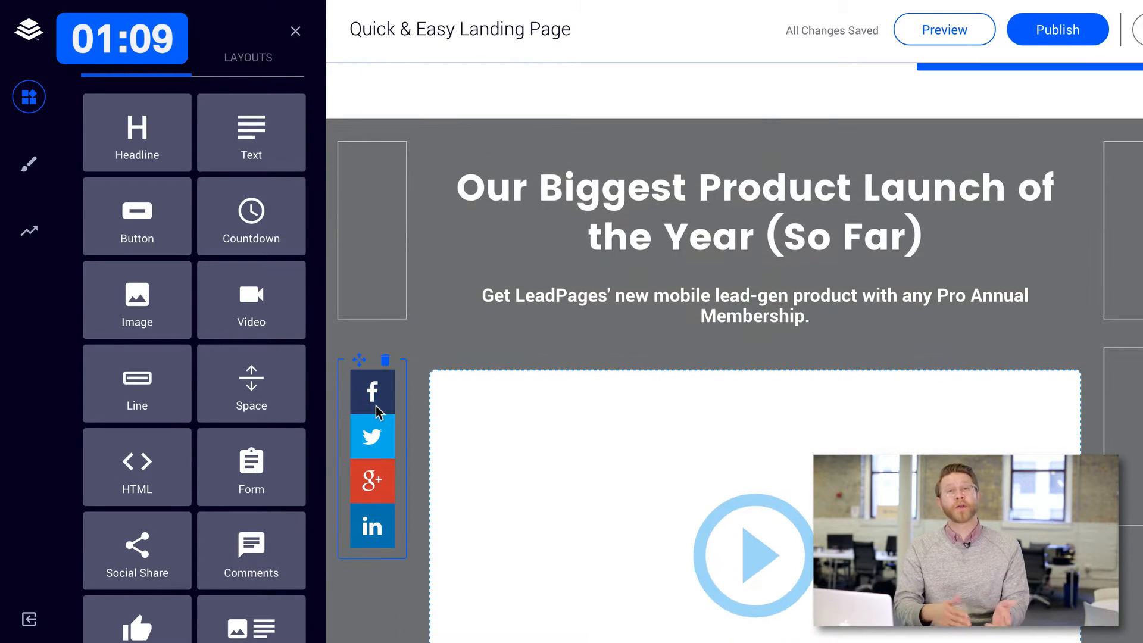
{"action": "left_click", "coordinate": [376, 406]}
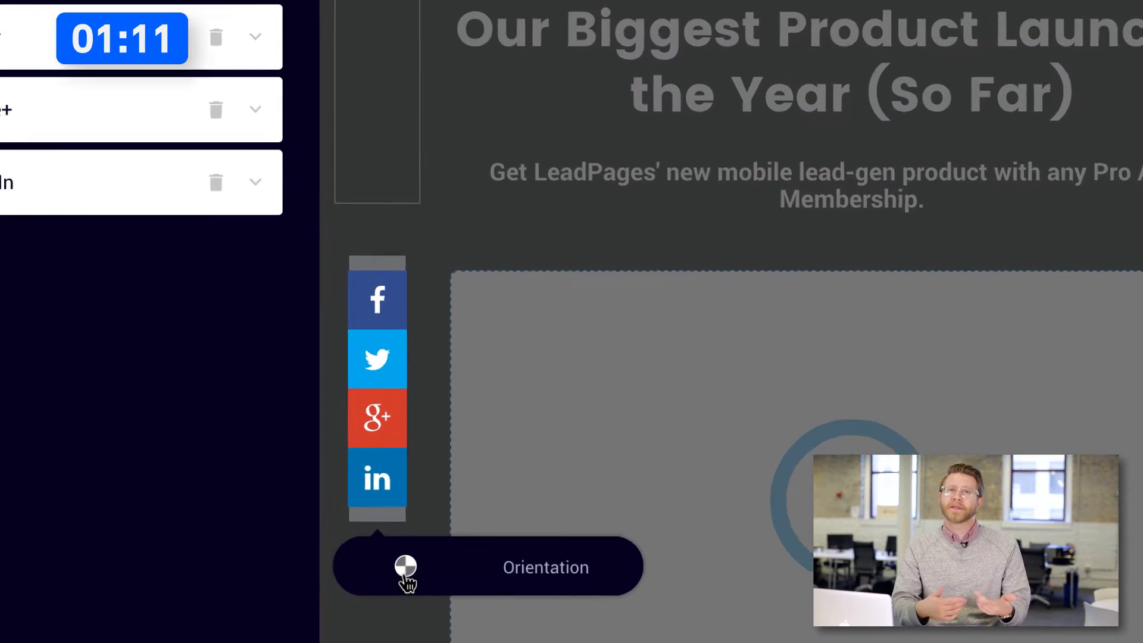
{"action": "left_click", "coordinate": [446, 592]}
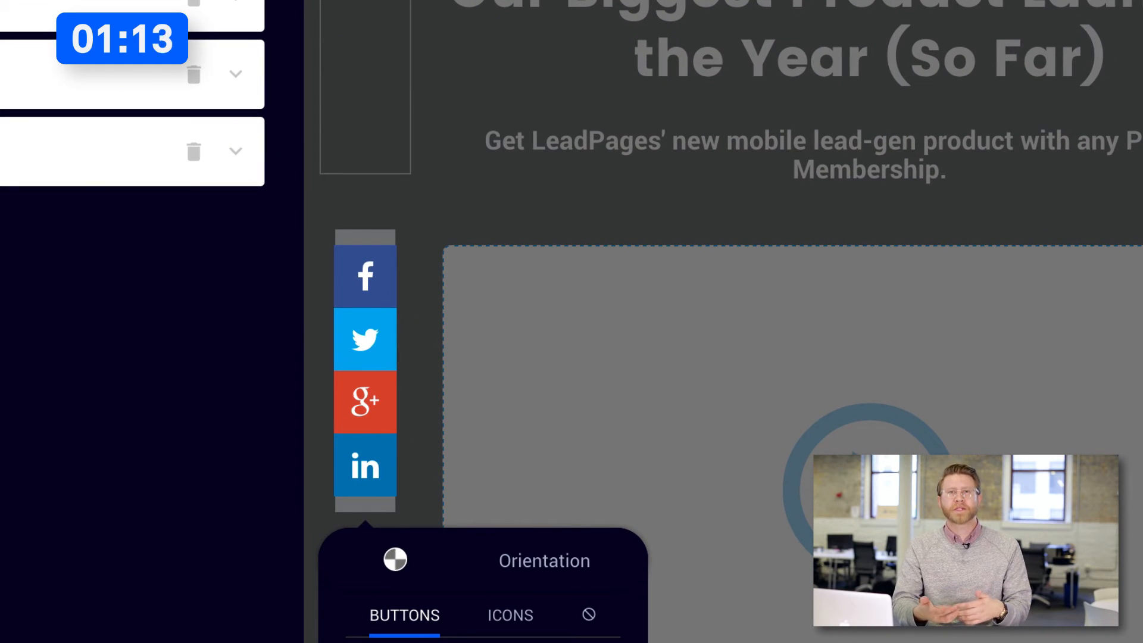
{"action": "scroll", "coordinate": [527, 577], "scroll_direction": "down", "scroll_amount": 3}
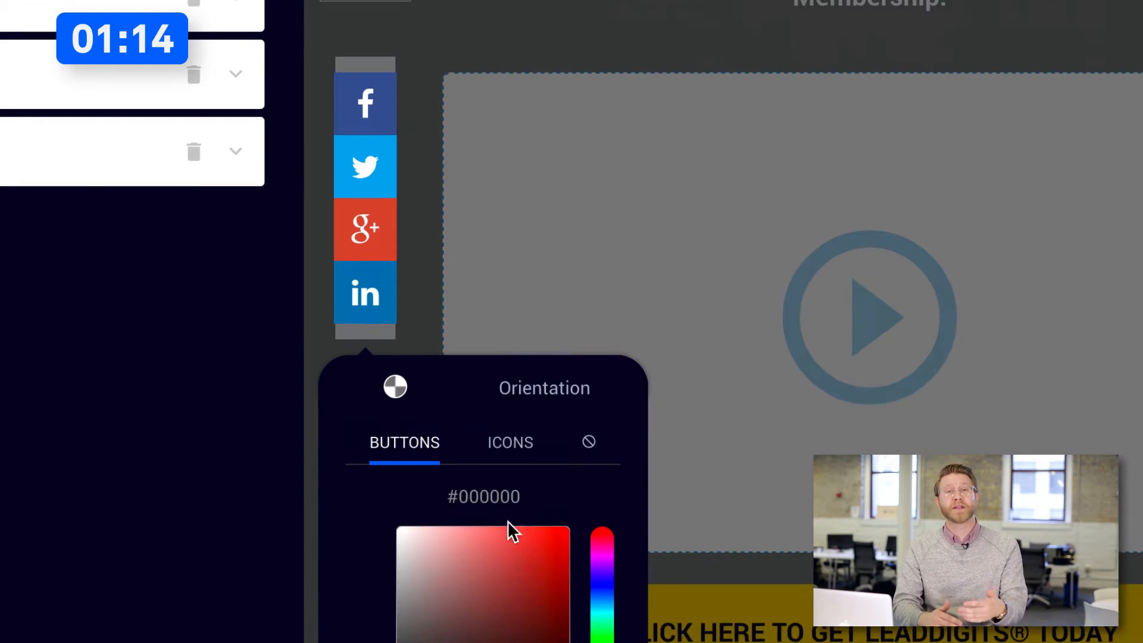
{"action": "double_click", "coordinate": [485, 498]}
{"action": "type", "text": "0069ff"}
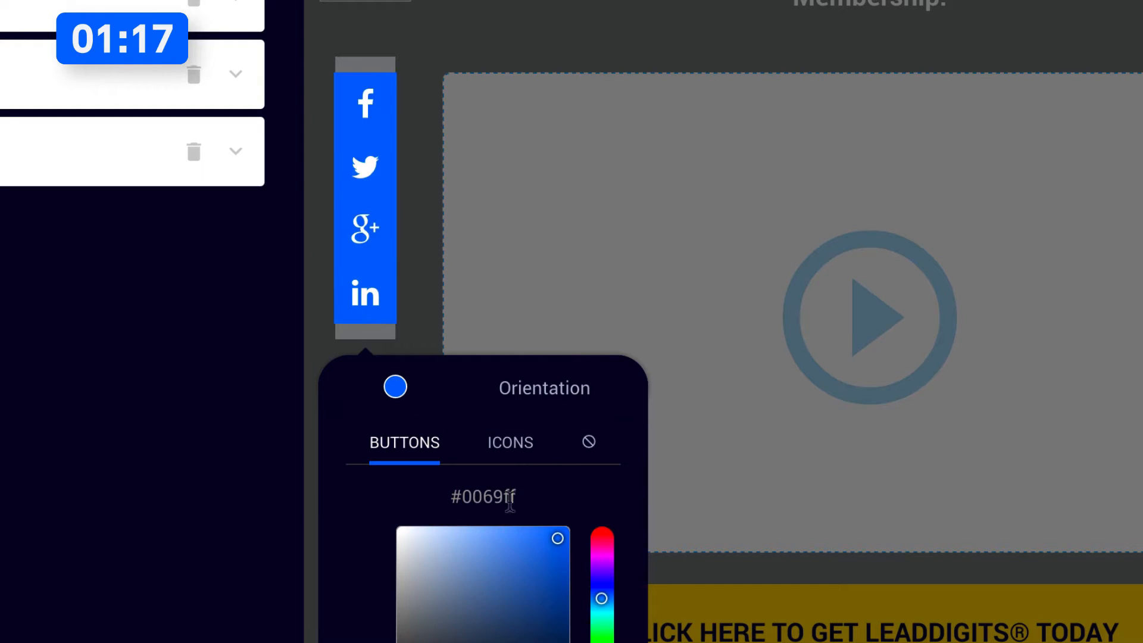
{"action": "left_click", "coordinate": [418, 128]}
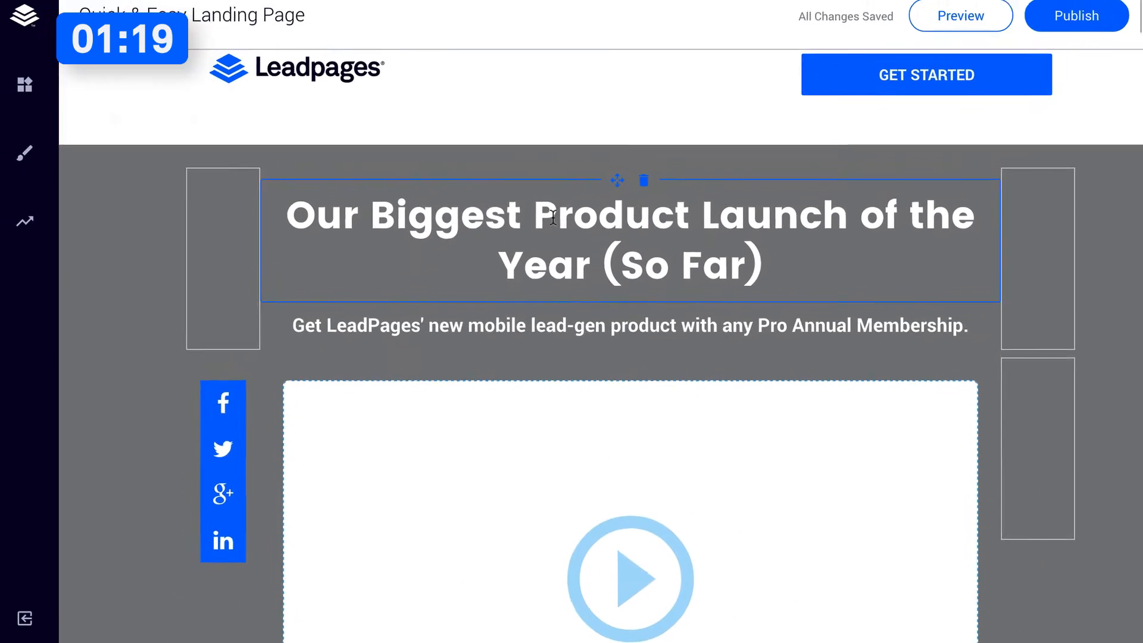
Change the headline to "Create Beautiful and Responsive Landing Pages" and the subheading to "You don't a website. You don't need design skills. And you don't need code.".
{"action": "triple_click", "coordinate": [551, 251]}
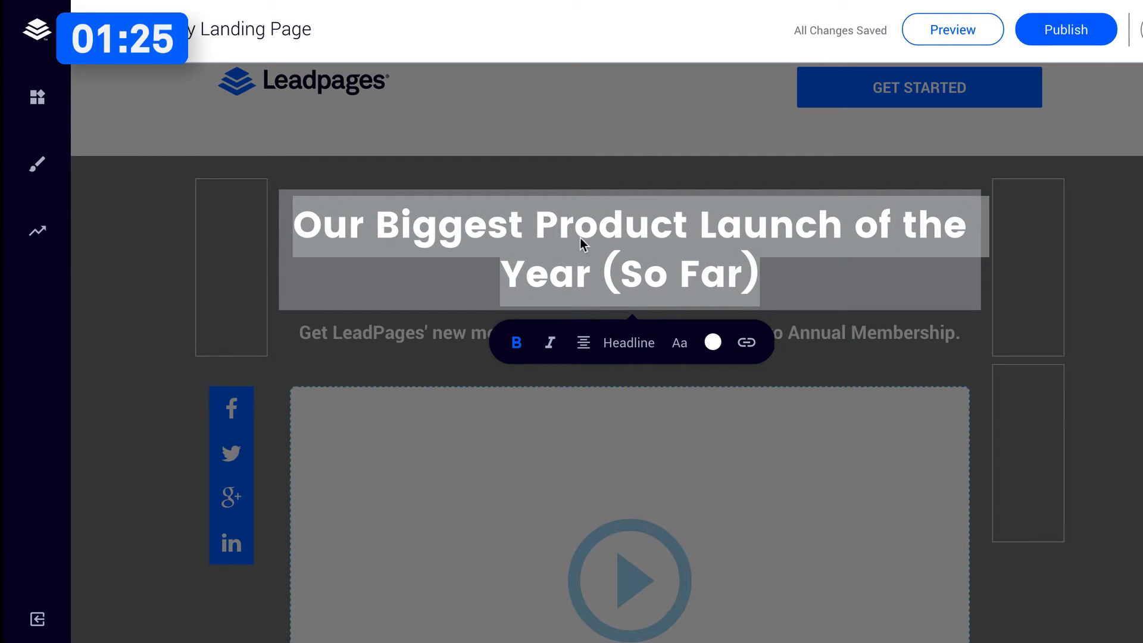
{"action": "type", "text": "Create Beautiful and Responsive Landing Pages"}
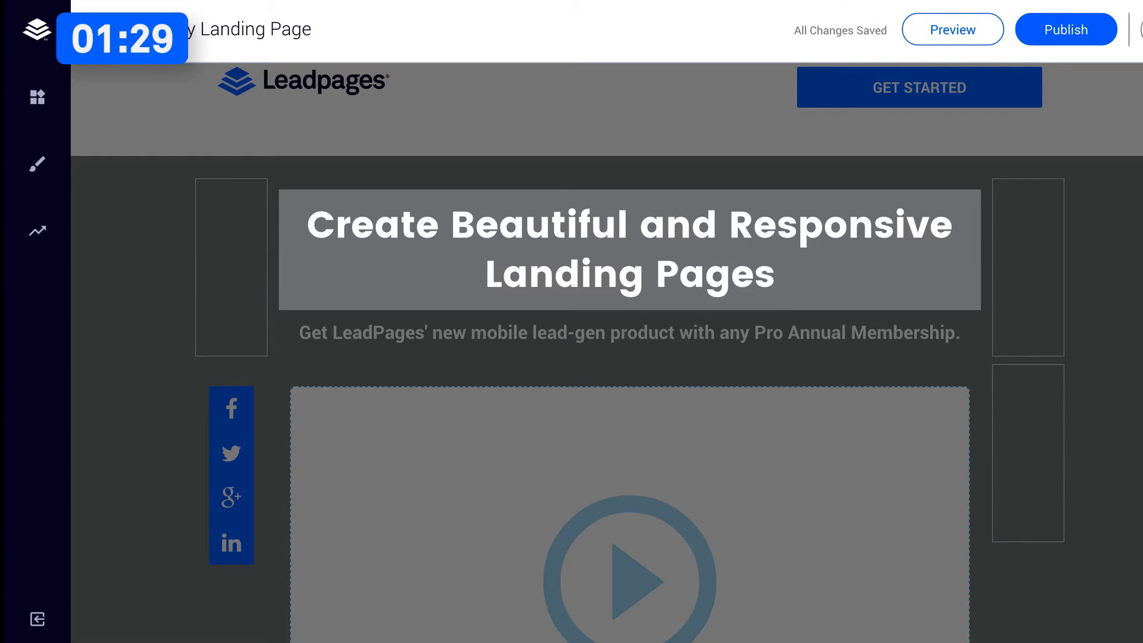
{"action": "triple_click", "coordinate": [526, 334]}
{"action": "type", "text": "You don't a website. You don't need design skills. And you don't need code."}
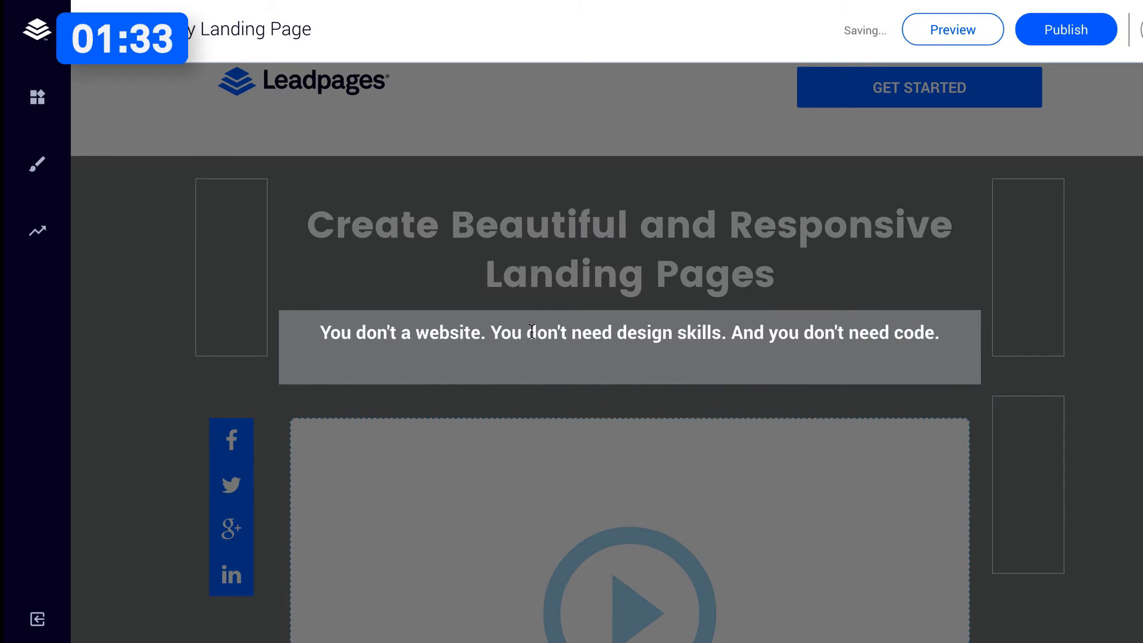
{"action": "key", "text": "BackSpace"}
{"action": "left_click", "coordinate": [612, 284]}
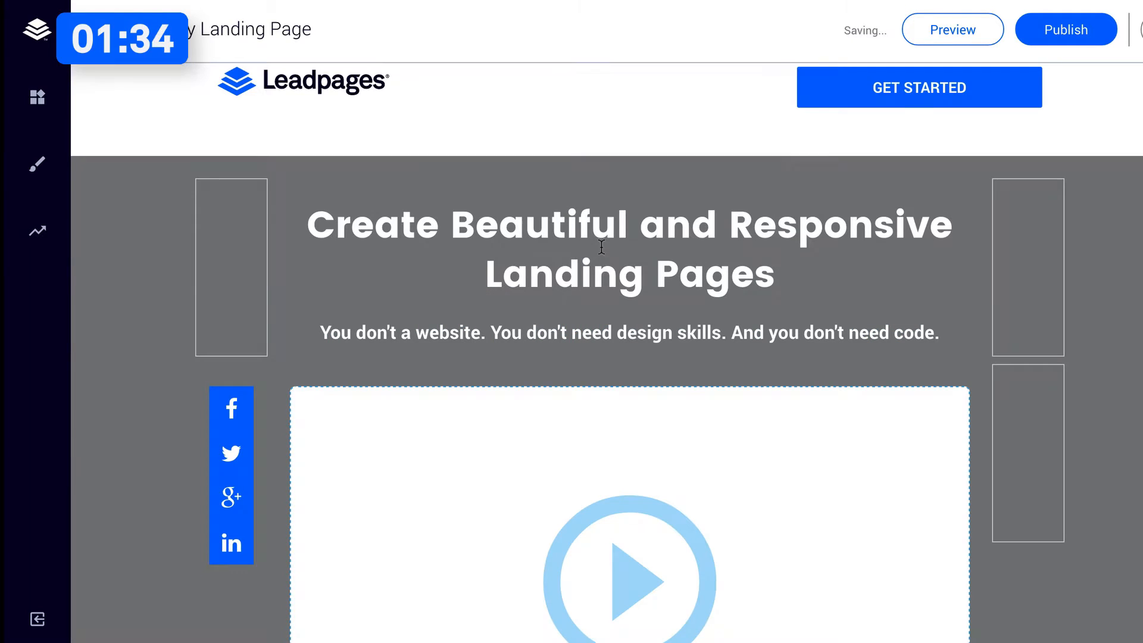
Set the text colour of both the headline and the subheading to black (#000000).
{"action": "triple_click", "coordinate": [651, 231]}
{"action": "left_click", "coordinate": [716, 343]}
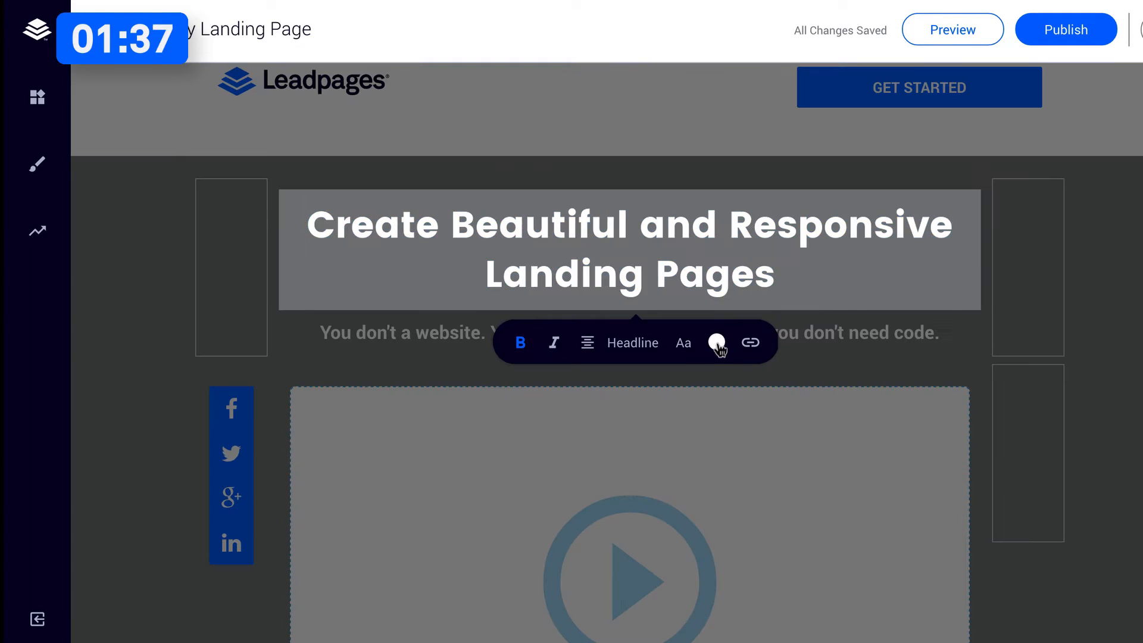
{"action": "left_click", "coordinate": [684, 523]}
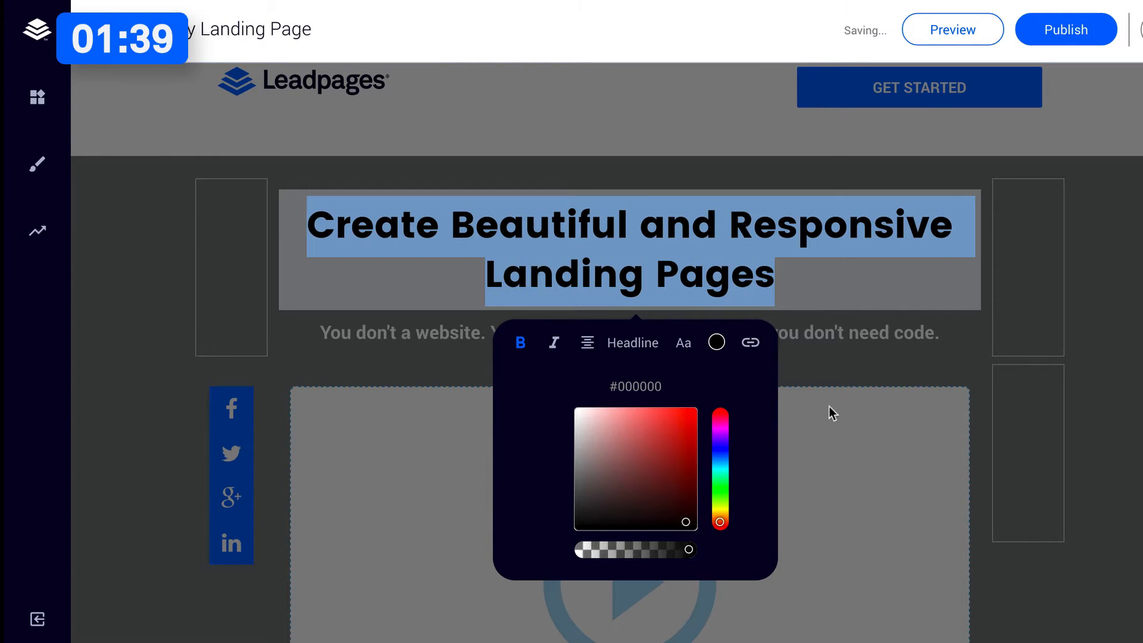
{"action": "triple_click", "coordinate": [855, 332]}
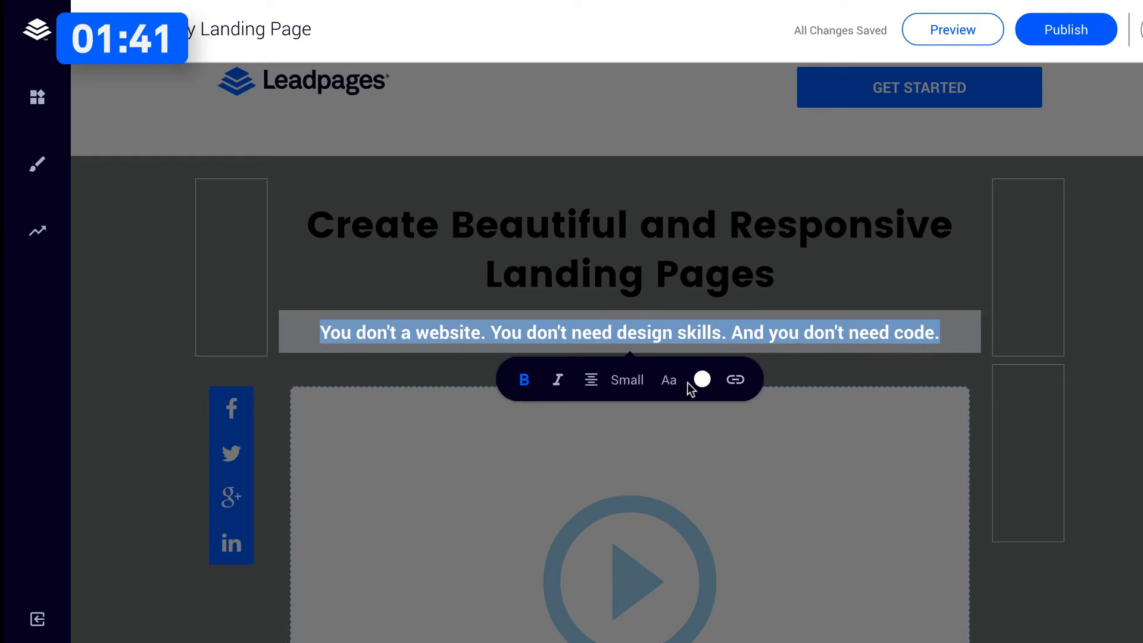
{"action": "left_click", "coordinate": [702, 380]}
{"action": "left_click", "coordinate": [677, 562]}
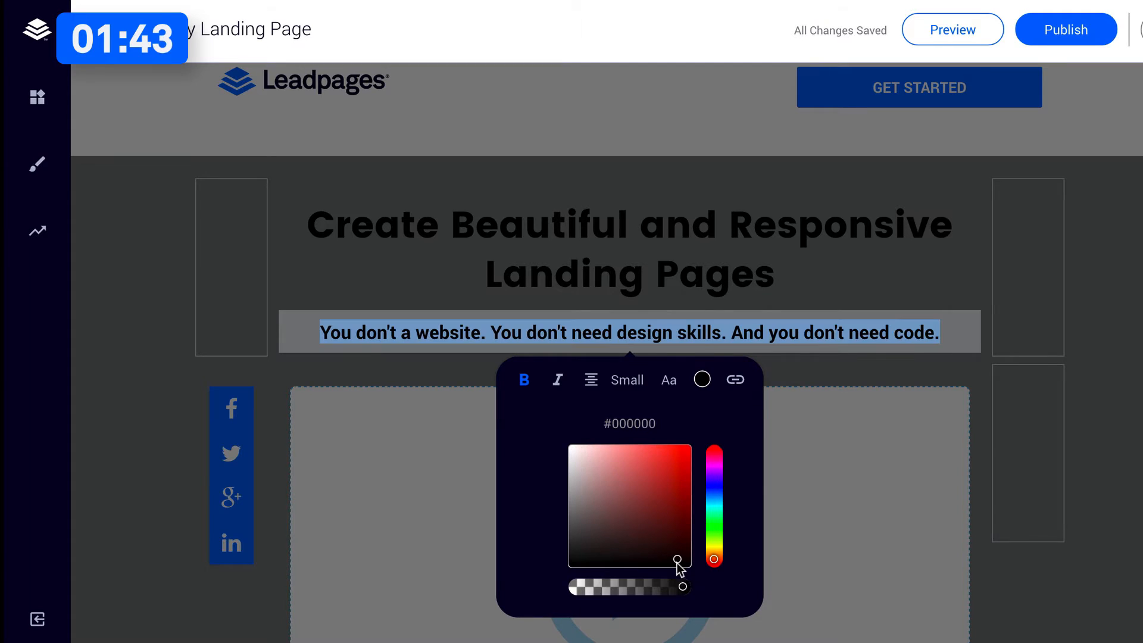
{"action": "left_click", "coordinate": [824, 248]}
Paste the Wistia video embed code into the hero section's video placeholder and save it.
{"action": "scroll", "coordinate": [556, 235], "scroll_direction": "down", "scroll_amount": 1}
{"action": "scroll", "coordinate": [556, 235], "scroll_direction": "down", "scroll_amount": 5}
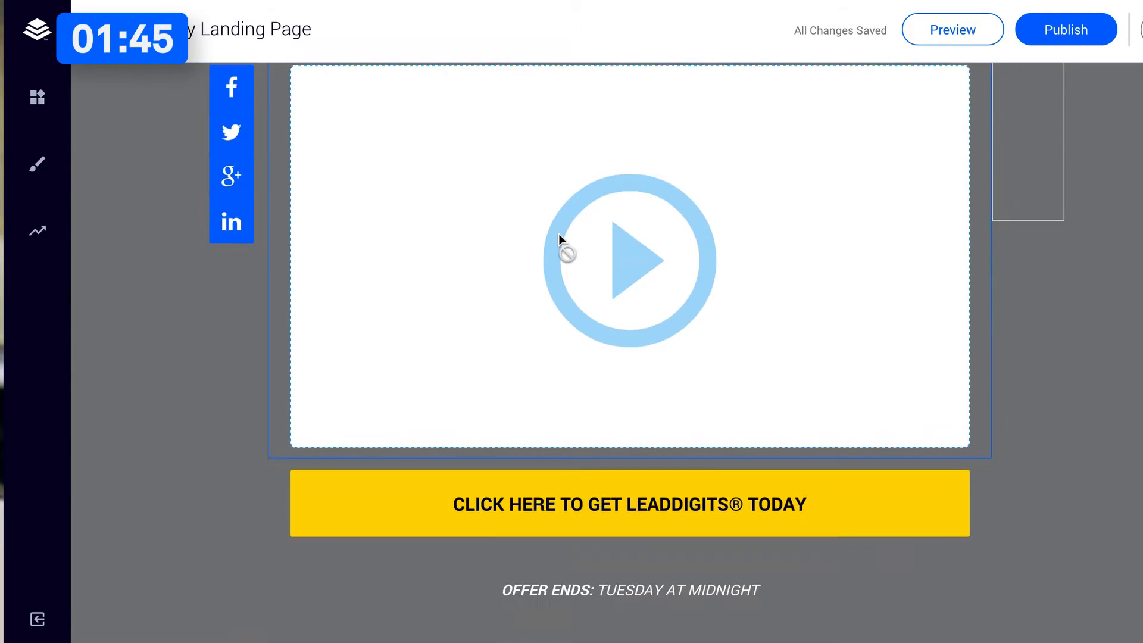
{"action": "left_click", "coordinate": [559, 234]}
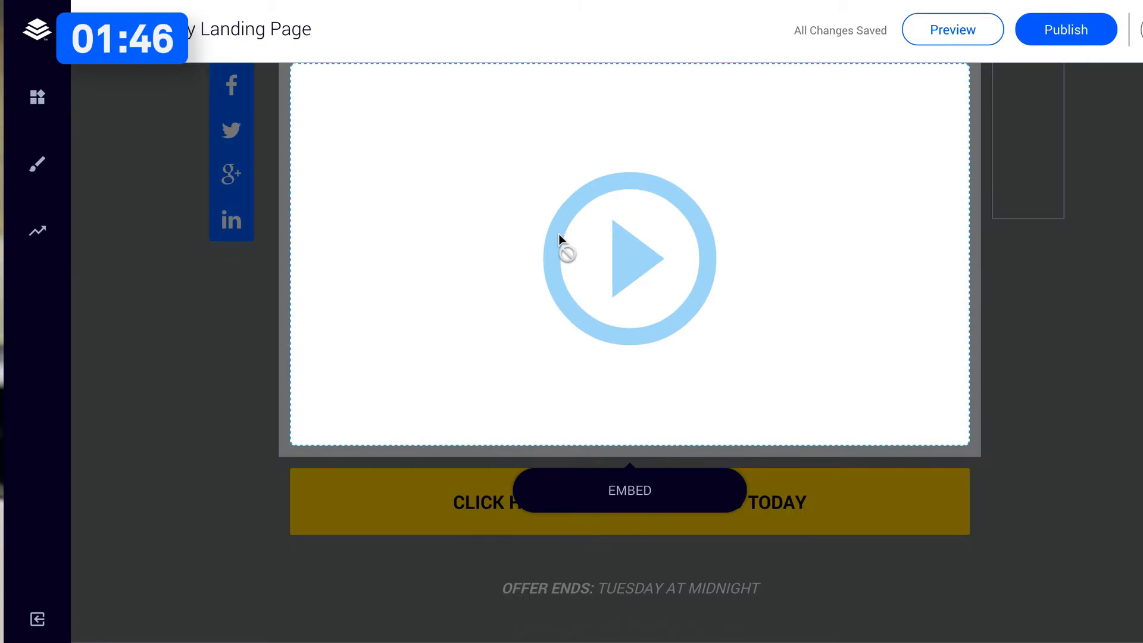
{"action": "left_click", "coordinate": [645, 507]}
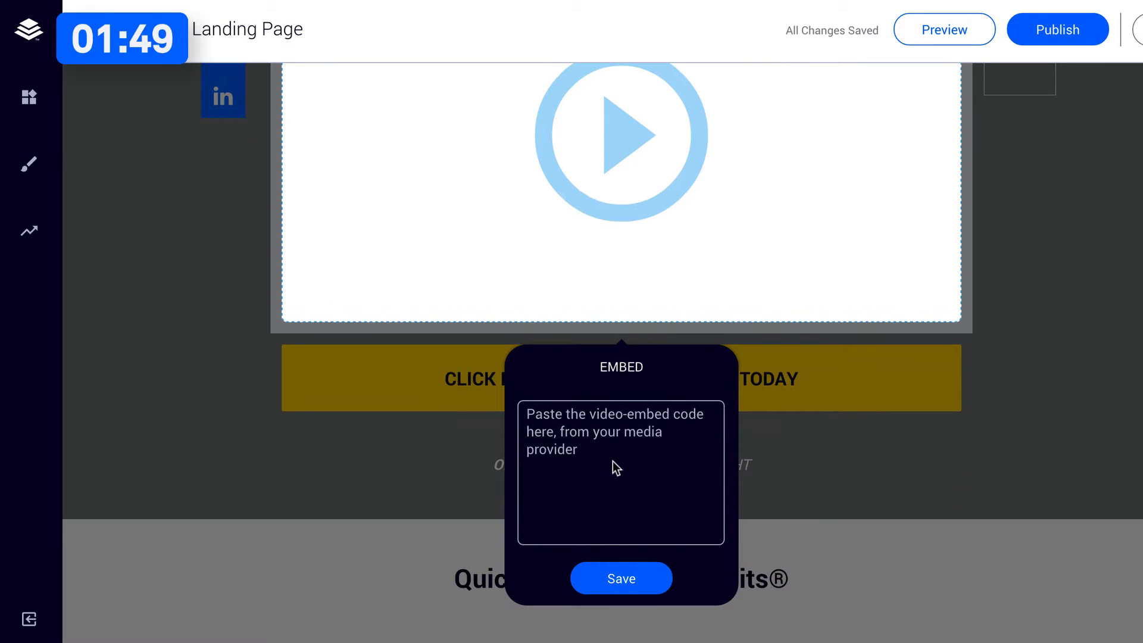
{"action": "left_click", "coordinate": [613, 460]}
{"action": "key", "text": "ctrl+v"}
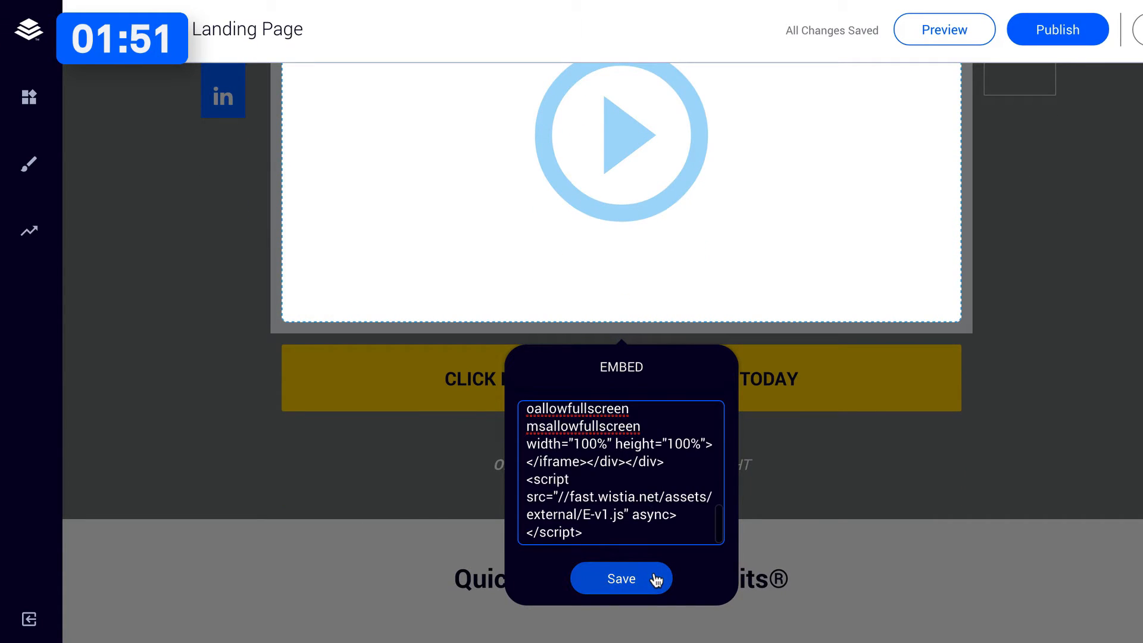
{"action": "left_click", "coordinate": [648, 582]}
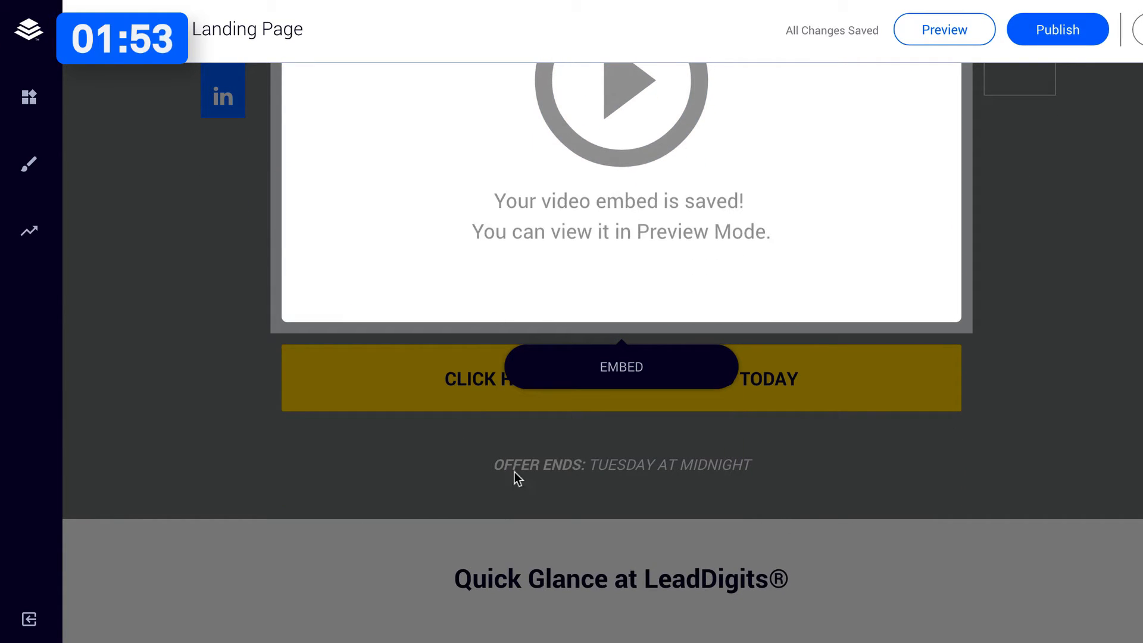
Delete the "OFFER ENDS: TUESDAY AT MIDNIGHT" line below the yellow call-to-action button.
{"action": "left_click", "coordinate": [537, 466]}
{"action": "left_click", "coordinate": [629, 451]}
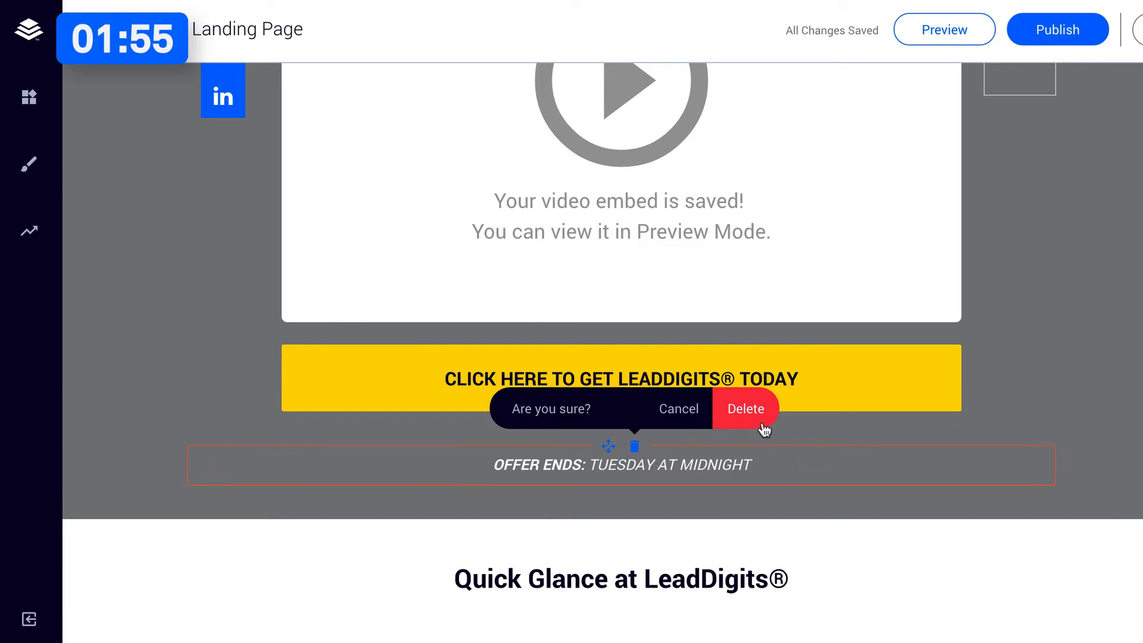
{"action": "left_click", "coordinate": [759, 422]}
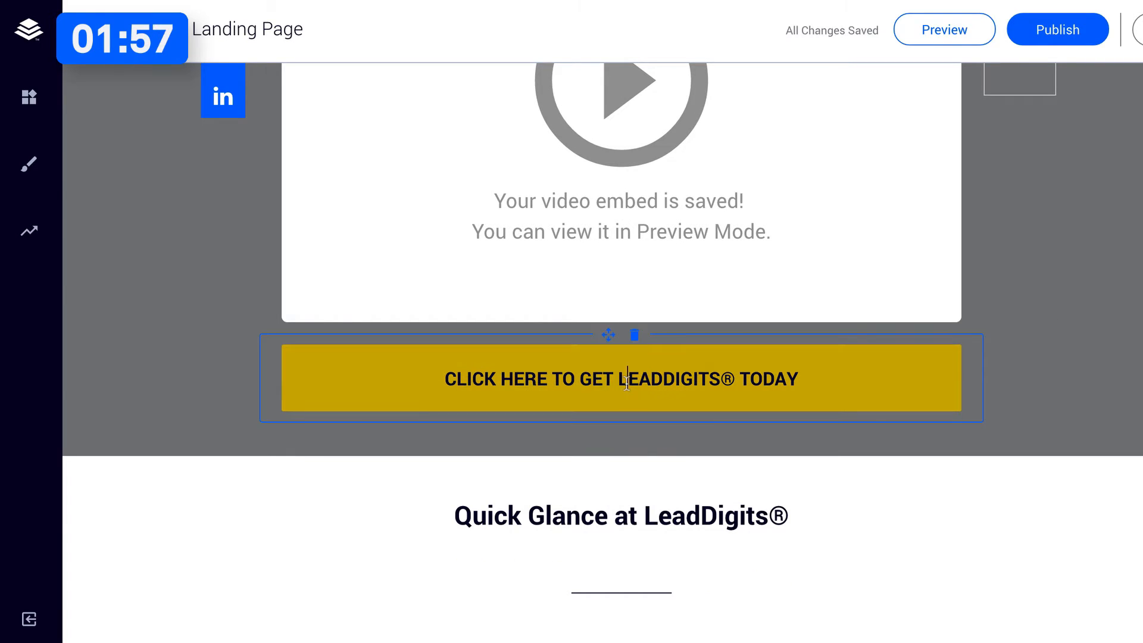
Change the yellow call-to-action button's text to "GET STARTED WITH LEADPAGES TODAY".
{"action": "left_click", "coordinate": [627, 382]}
{"action": "type", "text": "GET STA"}
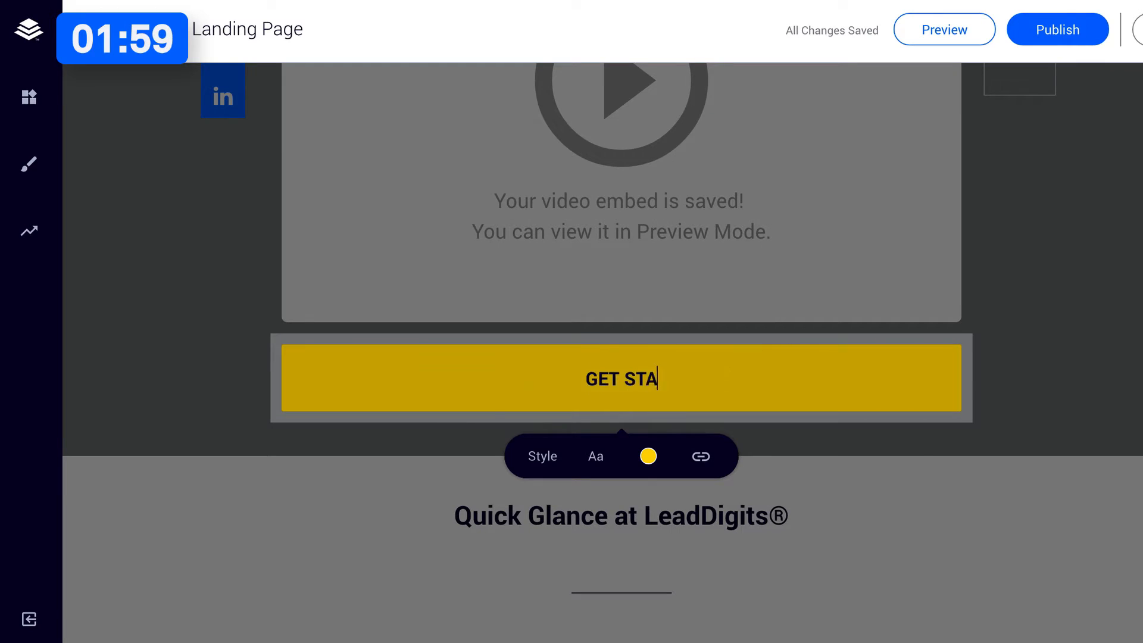
{"action": "type", "text": "RTED WITH LEADPAG"}
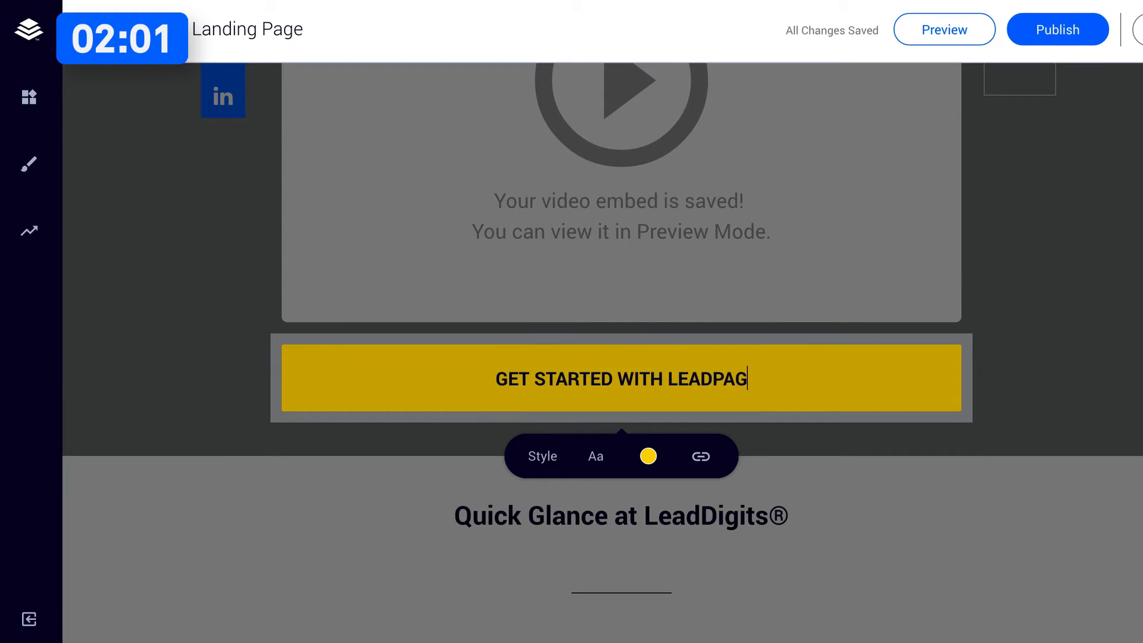
{"action": "type", "text": "ES TODAY"}
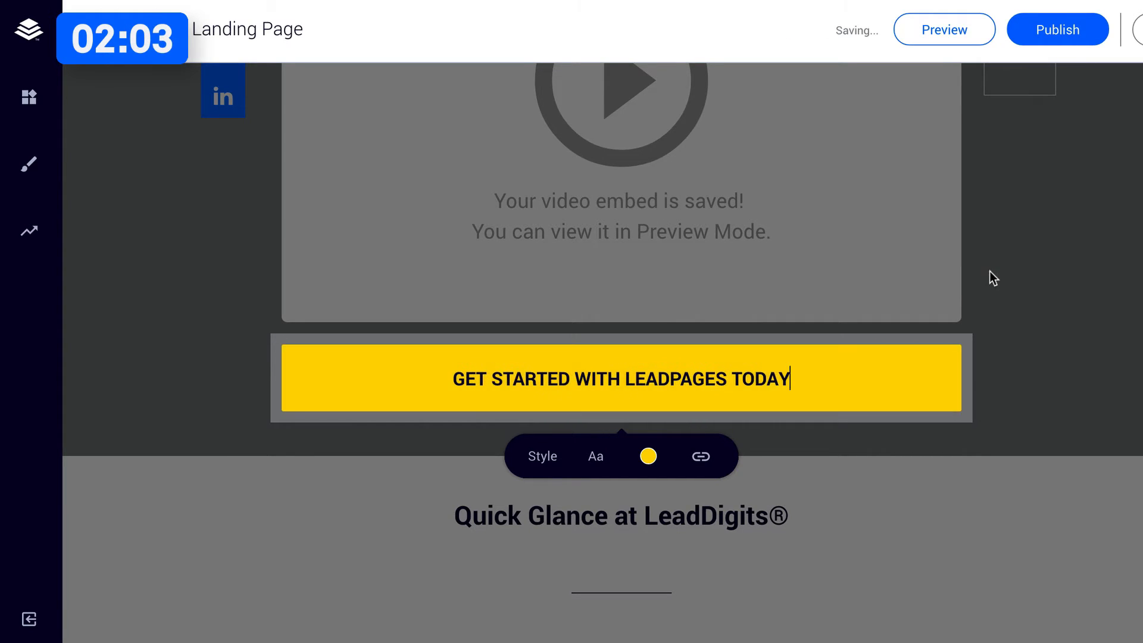
{"action": "left_click", "coordinate": [989, 271]}
Set the background colour of the hero section behind the headline and video to white.
{"action": "scroll", "coordinate": [566, 194], "scroll_direction": "up", "scroll_amount": 7}
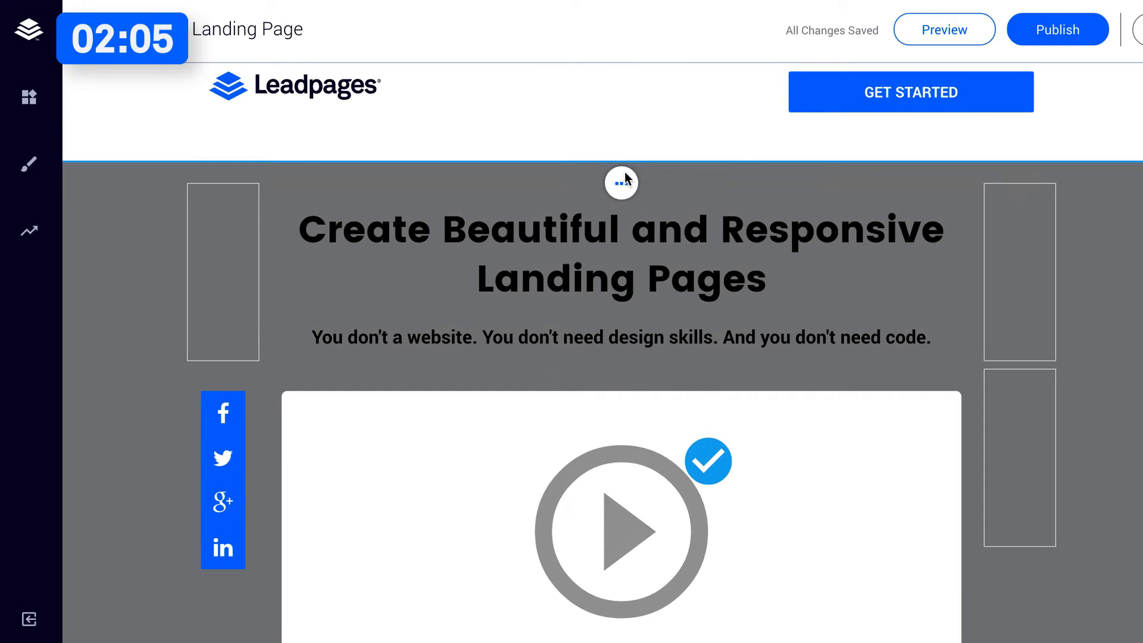
{"action": "left_click", "coordinate": [619, 184]}
{"action": "left_click", "coordinate": [645, 278]}
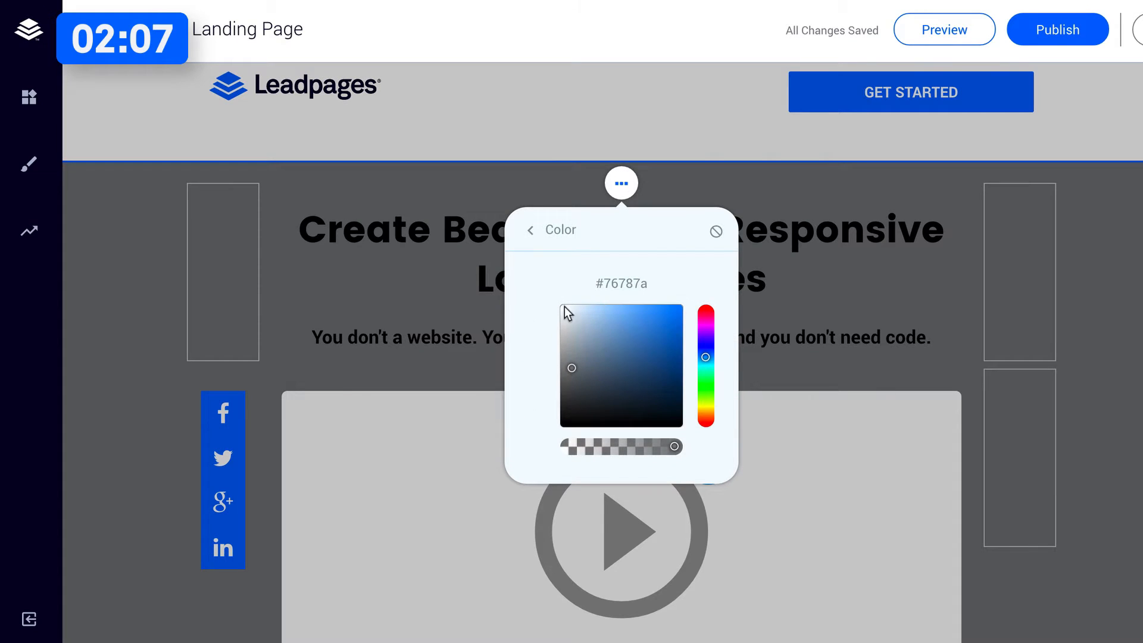
{"action": "left_click_drag", "start_coordinate": [565, 306], "coordinate": [496, 240]}
{"action": "left_click", "coordinate": [517, 158]}
Set the background colour of the header section with the logo and GET STARTED button to light grey.
{"action": "scroll", "coordinate": [506, 180], "scroll_direction": "up", "scroll_amount": 1}
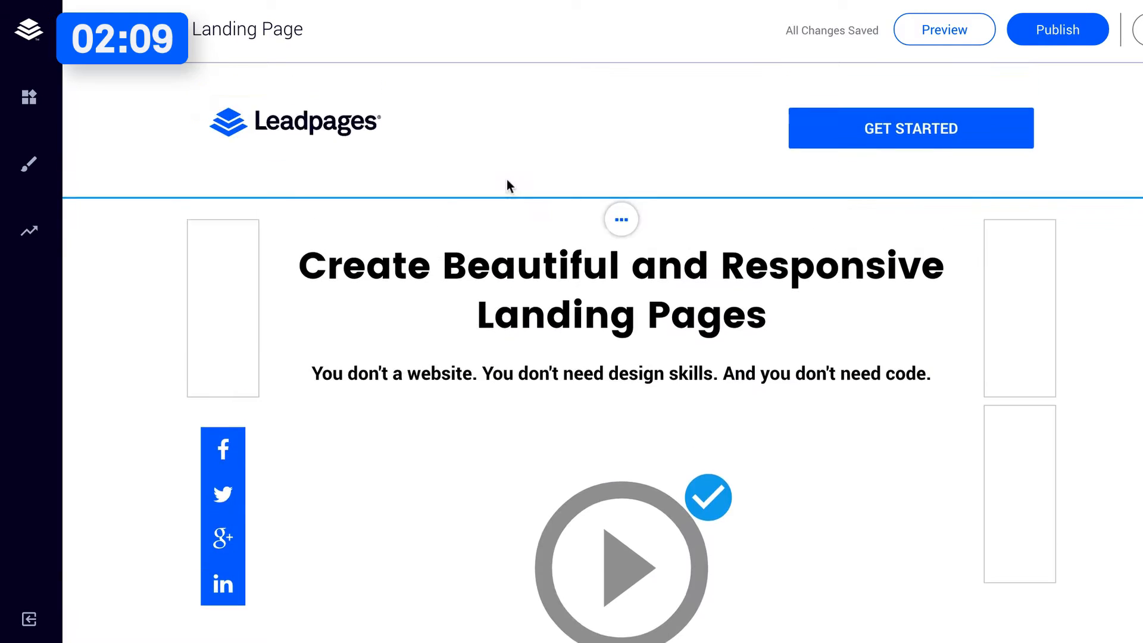
{"action": "left_click", "coordinate": [618, 83]}
{"action": "left_click", "coordinate": [604, 180]}
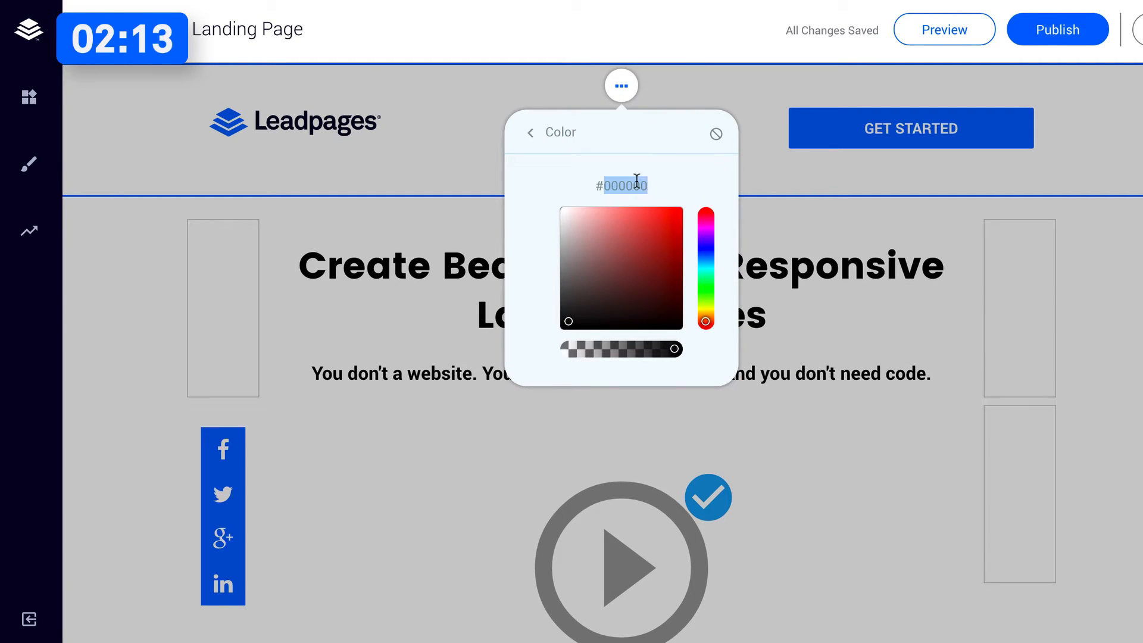
{"action": "left_click", "coordinate": [333, 201]}
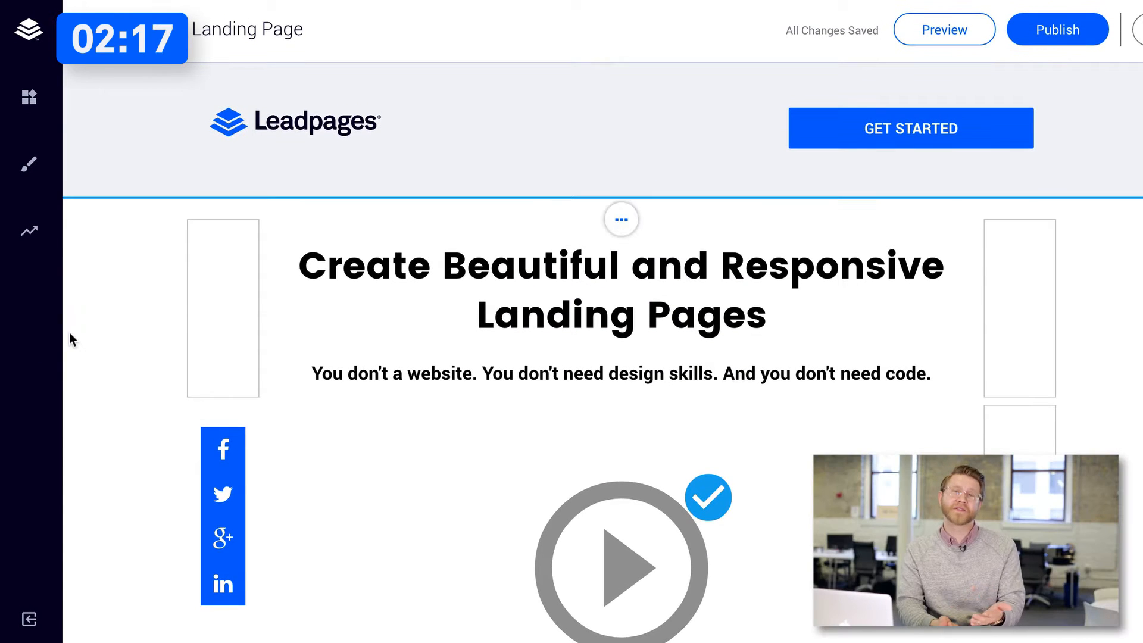
Replace the "Quick Glance at LeadDigits®" heading with "The #1 Landing Page Builder in the World".
{"action": "scroll", "coordinate": [70, 331], "scroll_direction": "down", "scroll_amount": 7}
{"action": "scroll", "coordinate": [70, 332], "scroll_direction": "down", "scroll_amount": 5}
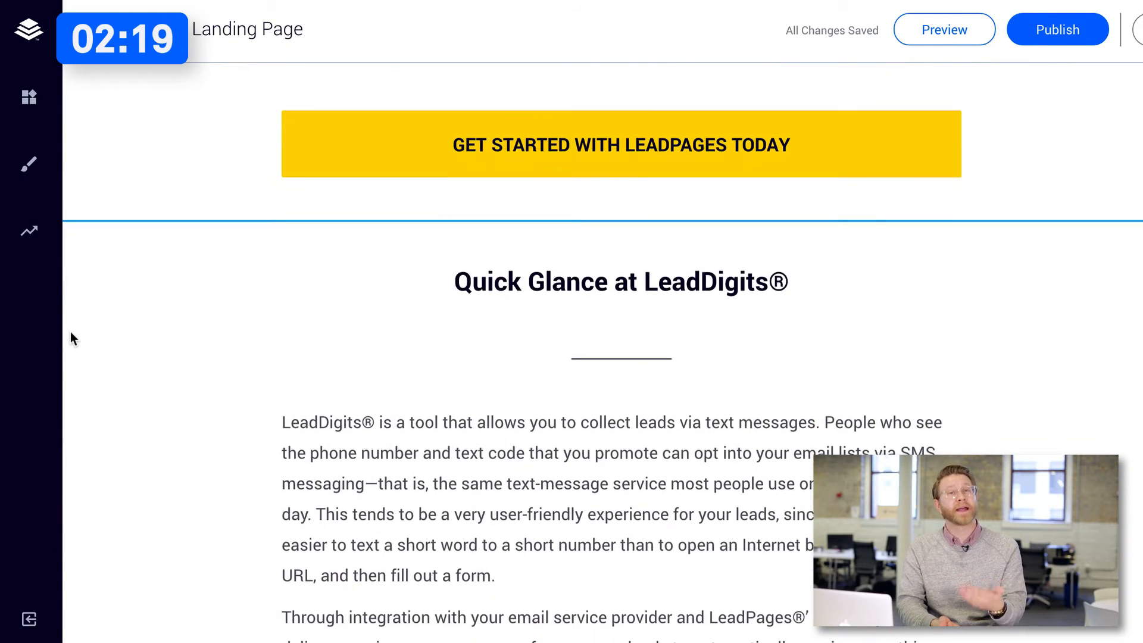
{"action": "scroll", "coordinate": [70, 332], "scroll_direction": "down", "scroll_amount": 6}
{"action": "scroll", "coordinate": [70, 331], "scroll_direction": "up", "scroll_amount": 6}
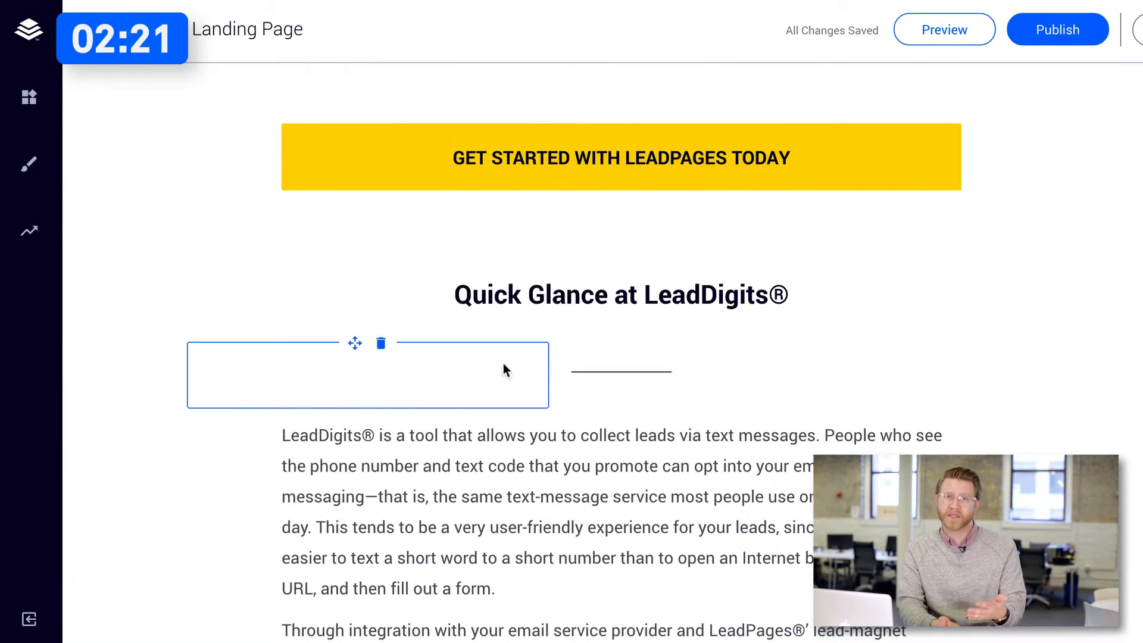
{"action": "left_click", "coordinate": [610, 294]}
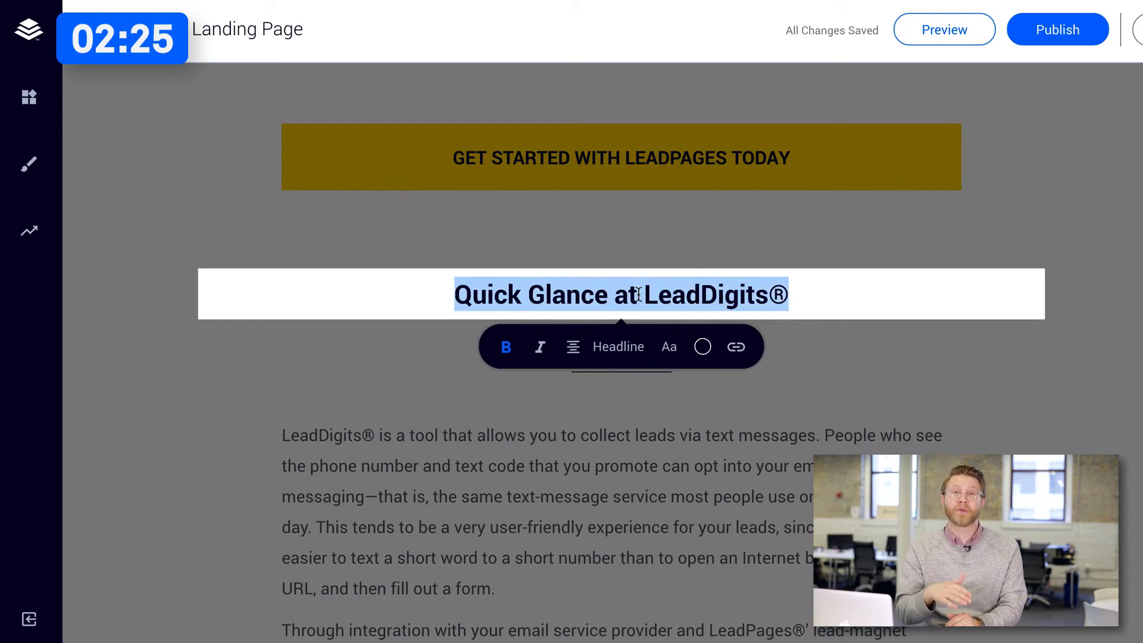
{"action": "type", "text": "The #1 Landing Page Builder in the World"}
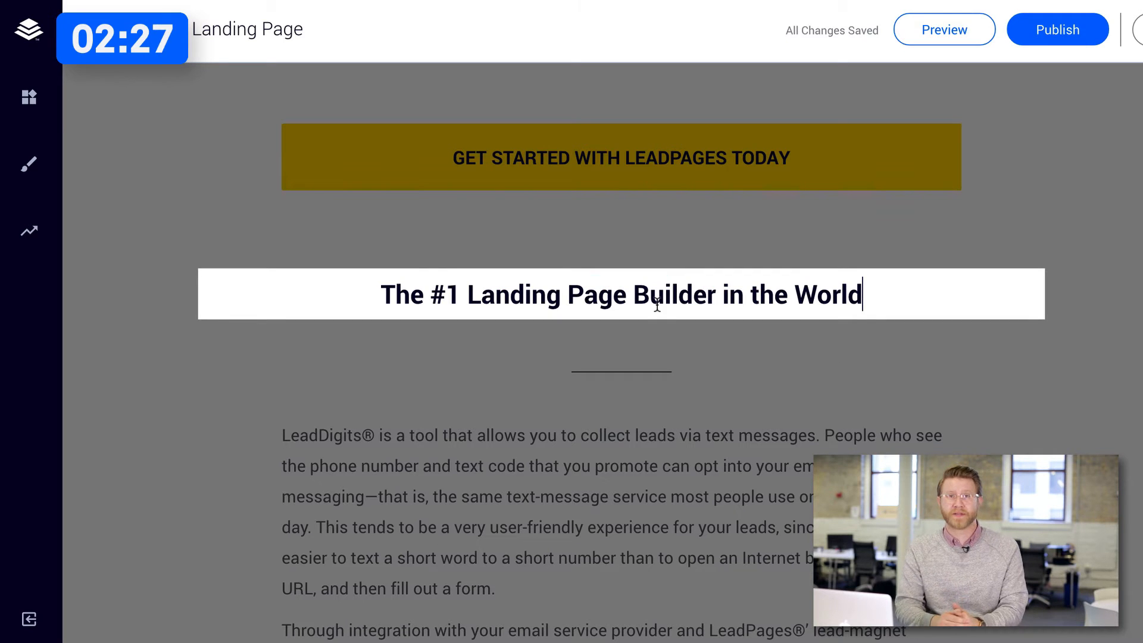
{"action": "left_click", "coordinate": [639, 456]}
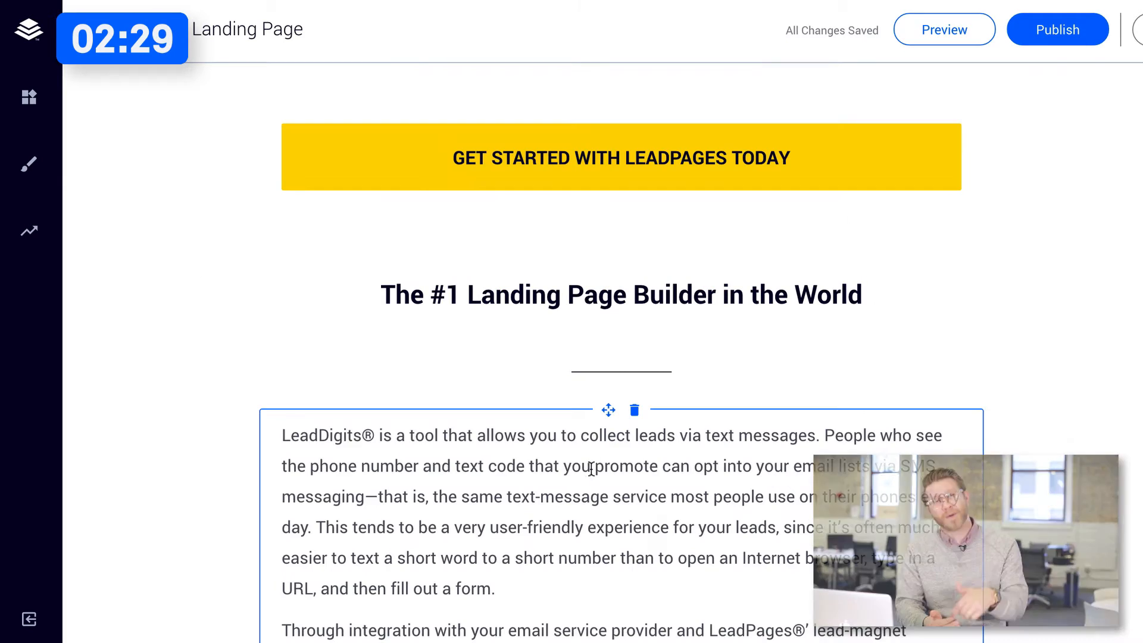
Replace the first paragraph under the section heading with the copied description starting "Leadpages generates leads and sales for your business".
{"action": "scroll", "coordinate": [542, 448], "scroll_direction": "down", "scroll_amount": 1}
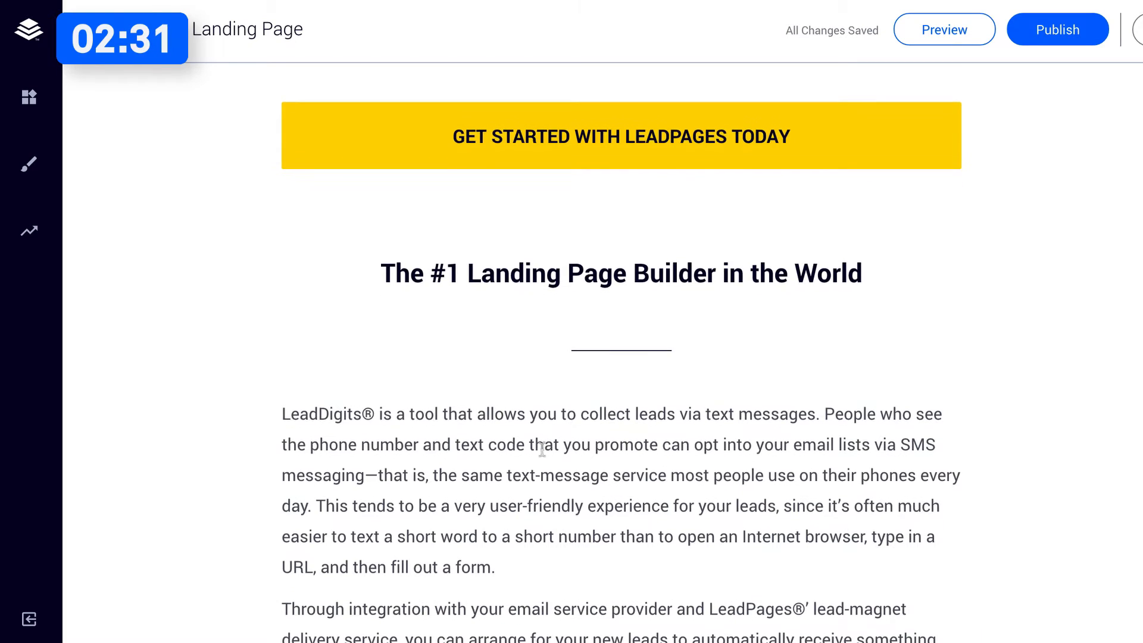
{"action": "triple_click", "coordinate": [601, 538]}
{"action": "type", "text": "Leadpages generates leads and sales for your business on the web, in emails, via text messaging, and on social media. Meet the powerful tools that make it possible. Choose from hundreds of mobile-responsive landing page templates for every industry. Each one is designed to get more customers to join your email list, sign up for your event, or buy your products."}
Delete the leftover template text after "your products.", including the paragraph starting "Before you purchase".
{"action": "scroll", "coordinate": [629, 536], "scroll_direction": "down", "scroll_amount": 3}
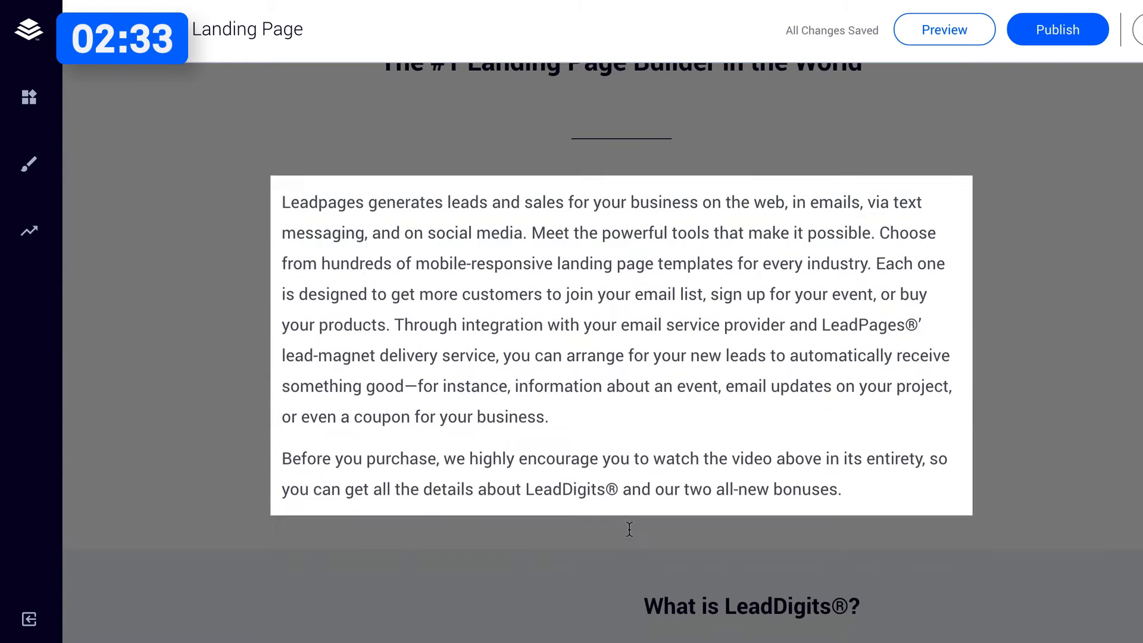
{"action": "triple_click", "coordinate": [865, 495]}
{"action": "key", "text": "BackSpace"}
{"action": "key", "text": "BackSpace"}
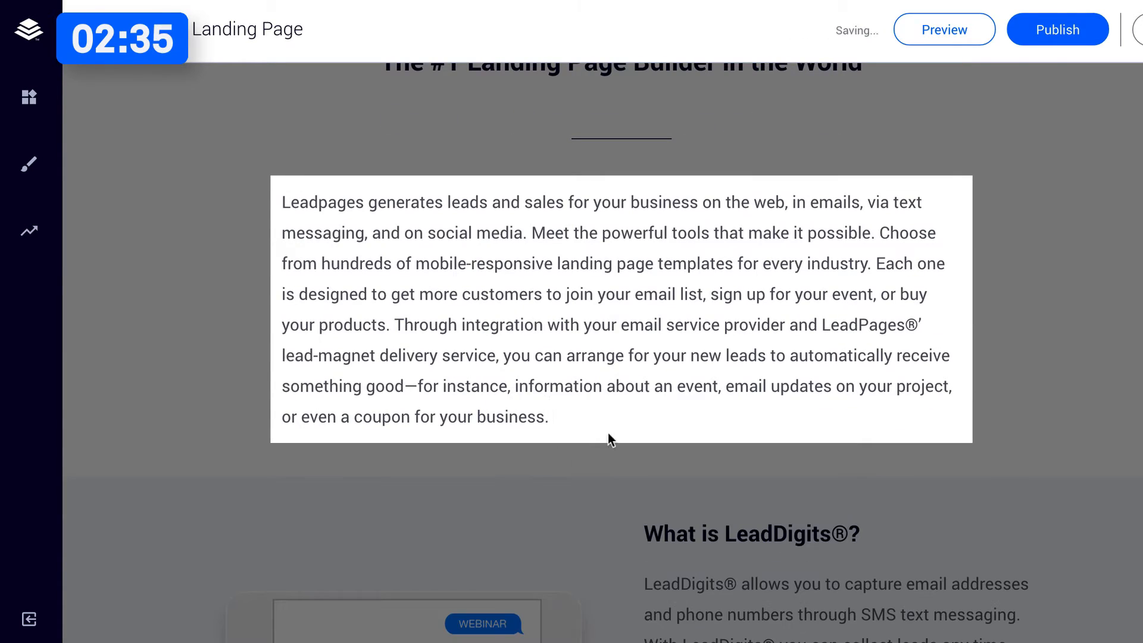
{"action": "left_click_drag", "start_coordinate": [609, 433], "coordinate": [400, 324]}
{"action": "key", "text": "BackSpace"}
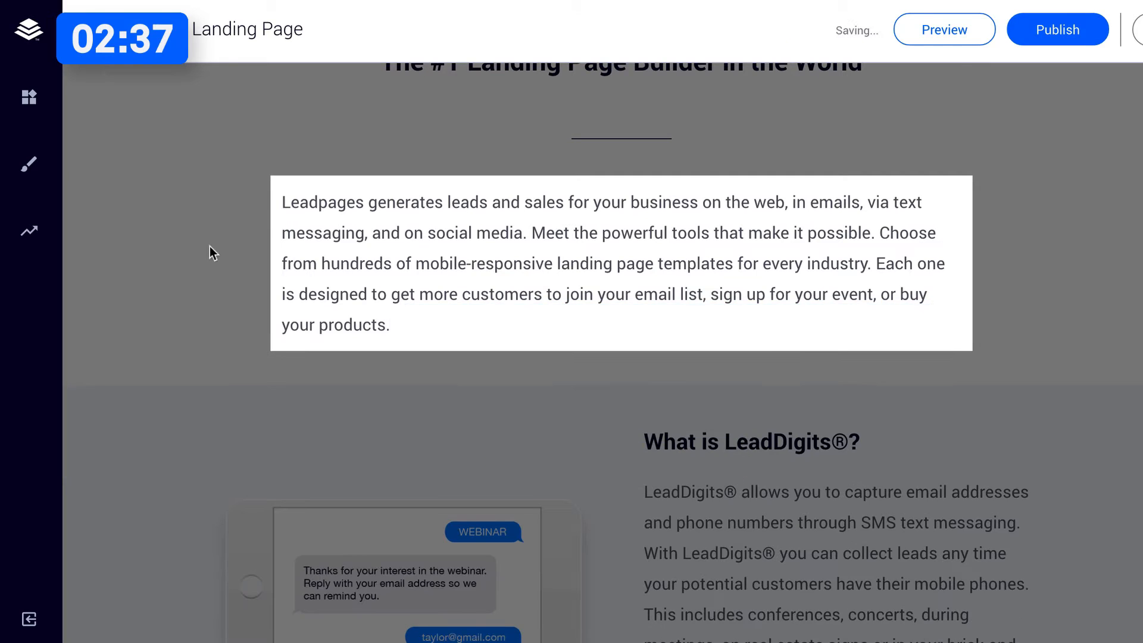
{"action": "scroll", "coordinate": [210, 249], "scroll_direction": "up", "scroll_amount": 2}
{"action": "left_click", "coordinate": [207, 260]}
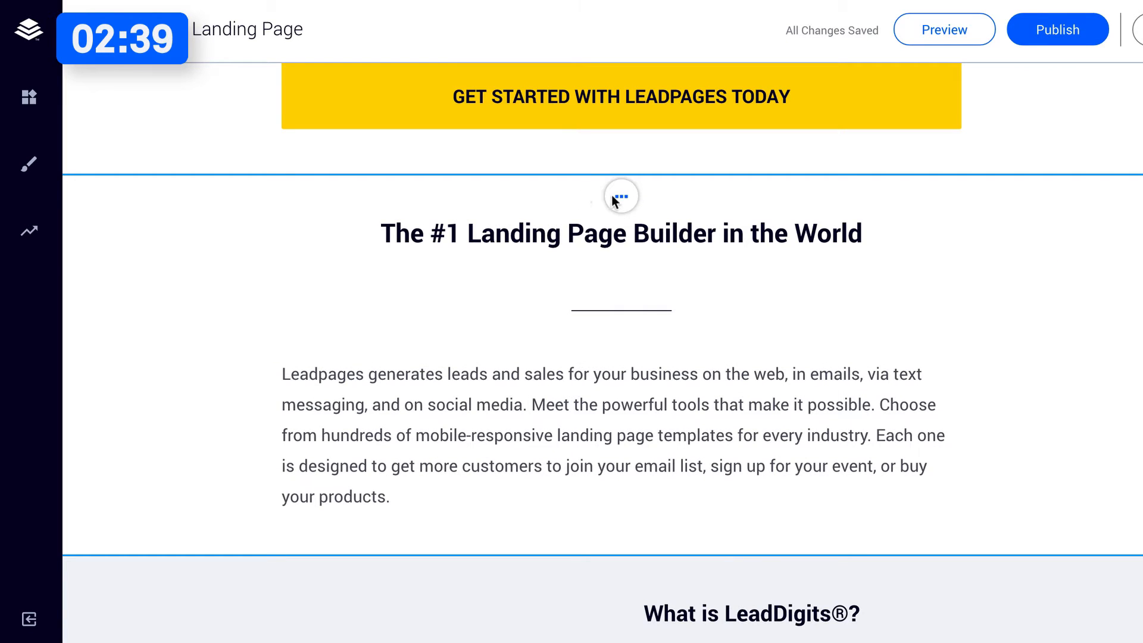
Set the background colour of "The #1 Landing Page Builder in the World" section to #0069ff.
{"action": "left_click", "coordinate": [619, 197]}
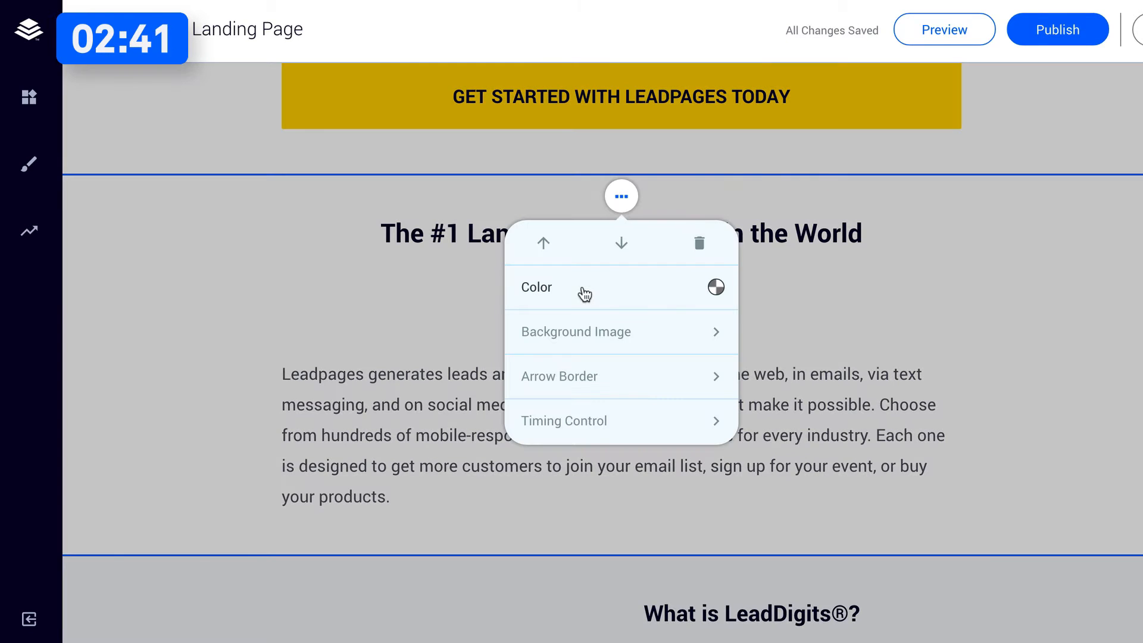
{"action": "left_click", "coordinate": [584, 292]}
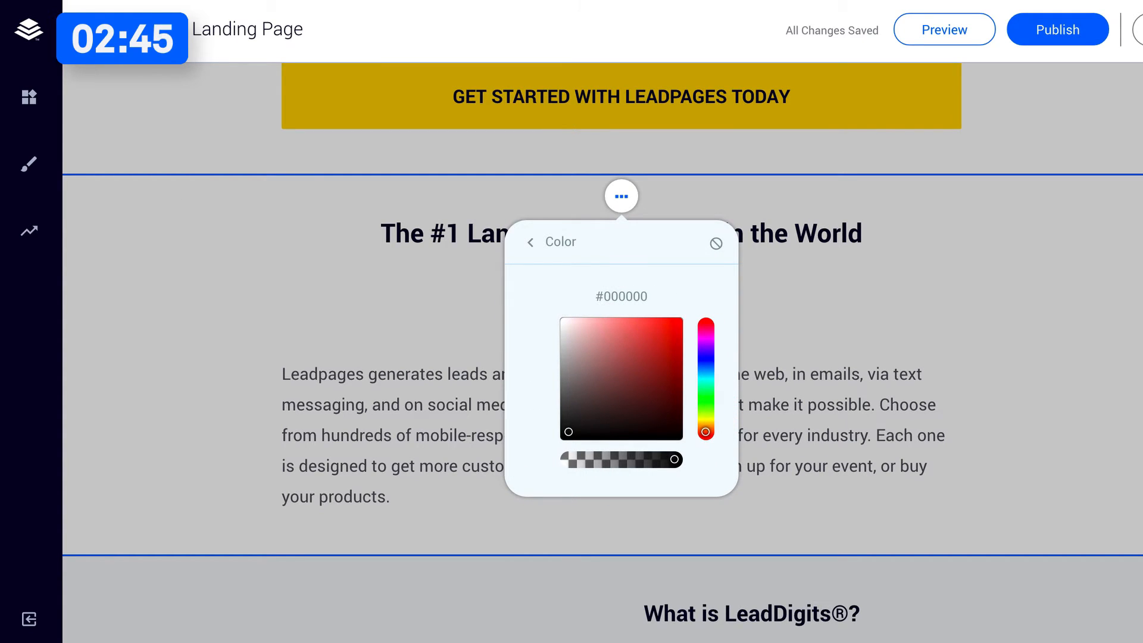
{"action": "scroll", "coordinate": [306, 281], "scroll_direction": "down", "scroll_amount": 2}
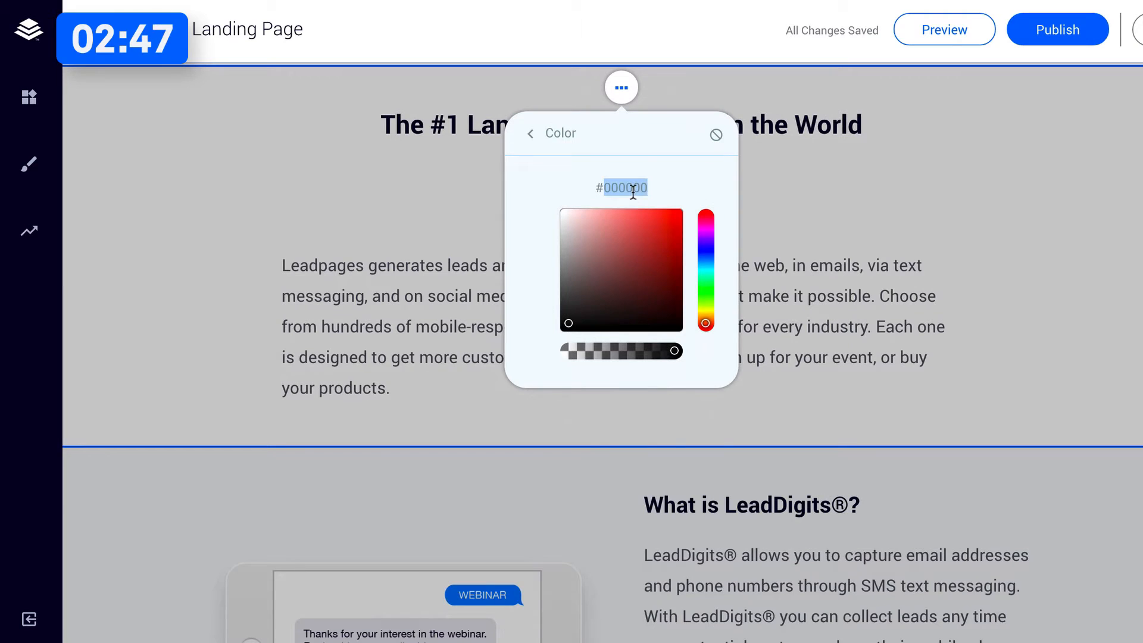
{"action": "type", "text": "0055ff"}
{"action": "key", "text": "Return"}
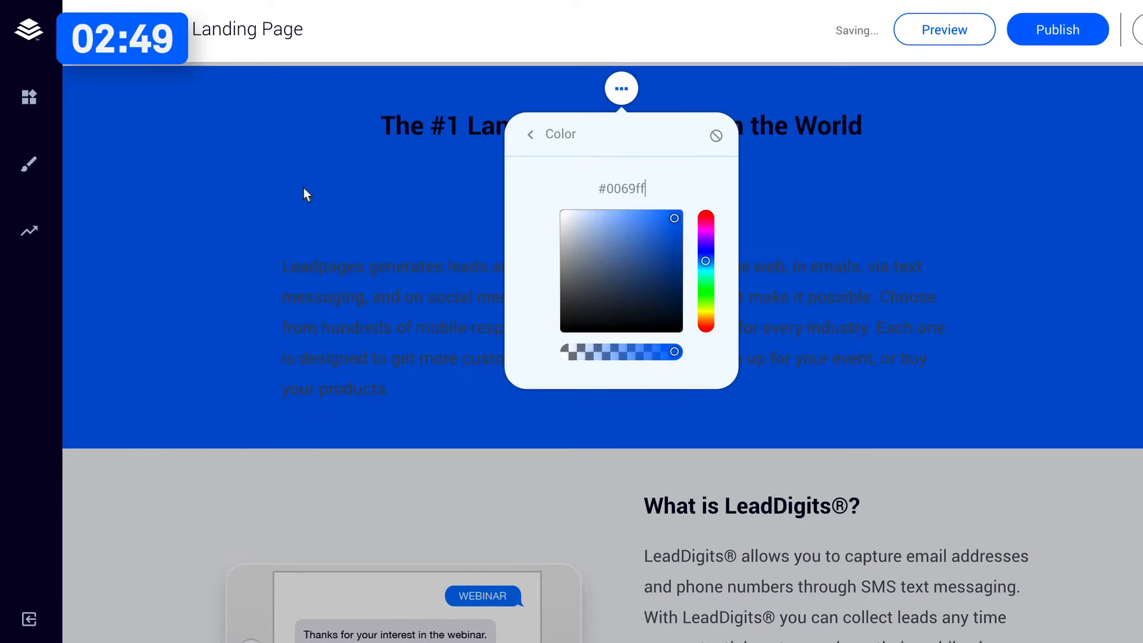
{"action": "left_click", "coordinate": [304, 188]}
Set the text colour of the blue section's paragraph and heading to white (#ffffff).
{"action": "triple_click", "coordinate": [411, 338]}
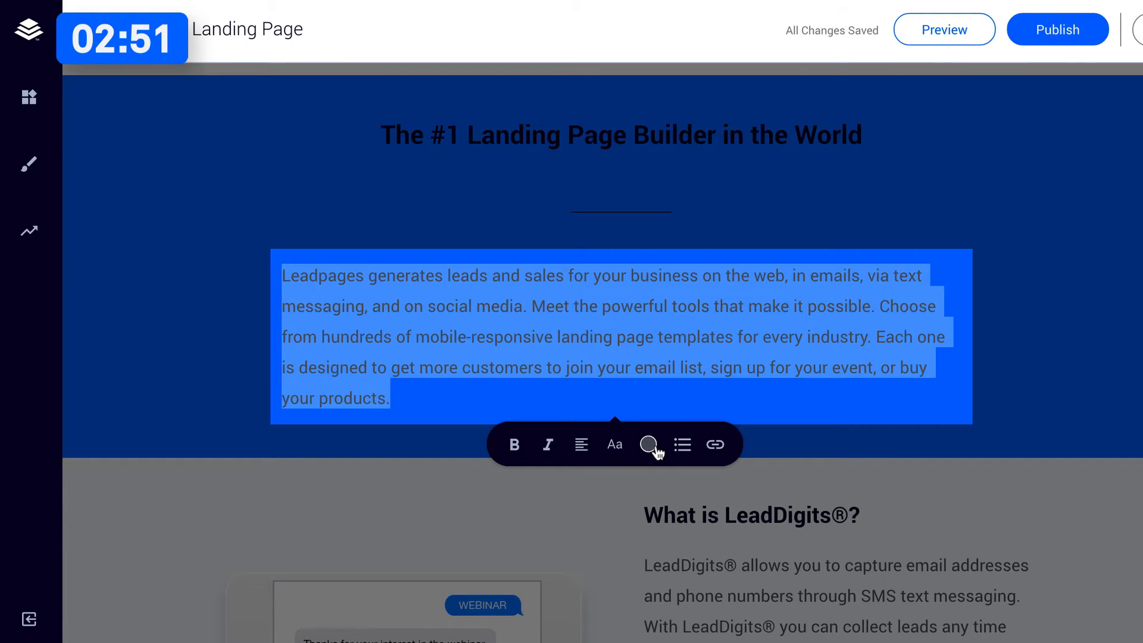
{"action": "left_click", "coordinate": [654, 448]}
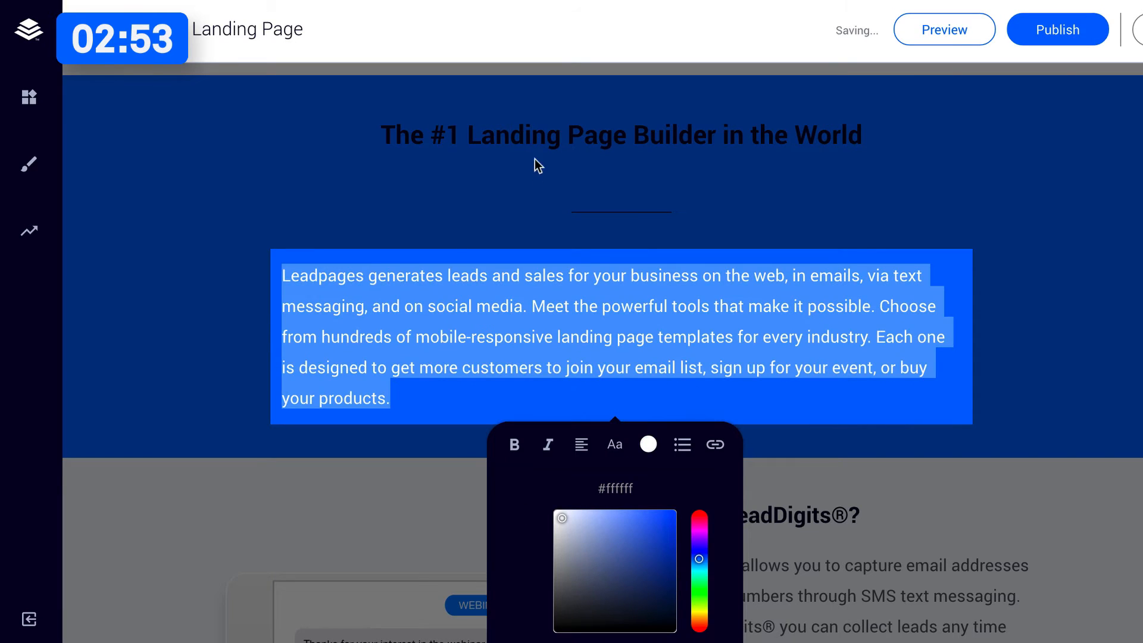
{"action": "triple_click", "coordinate": [536, 134]}
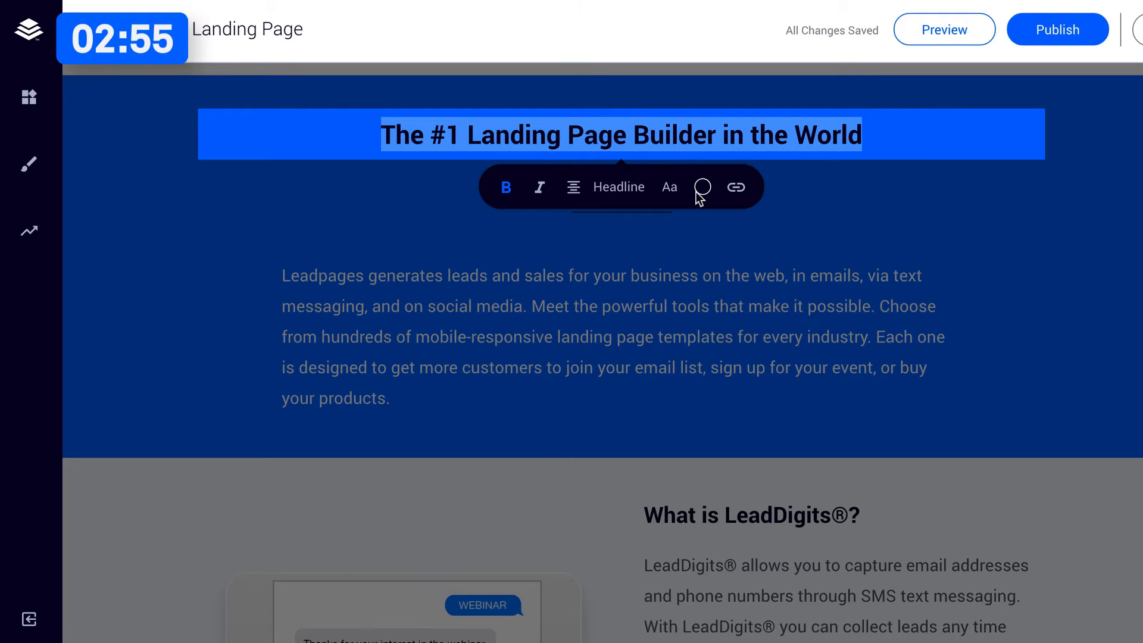
{"action": "left_click", "coordinate": [701, 190]}
{"action": "left_click_drag", "start_coordinate": [634, 281], "coordinate": [549, 241]}
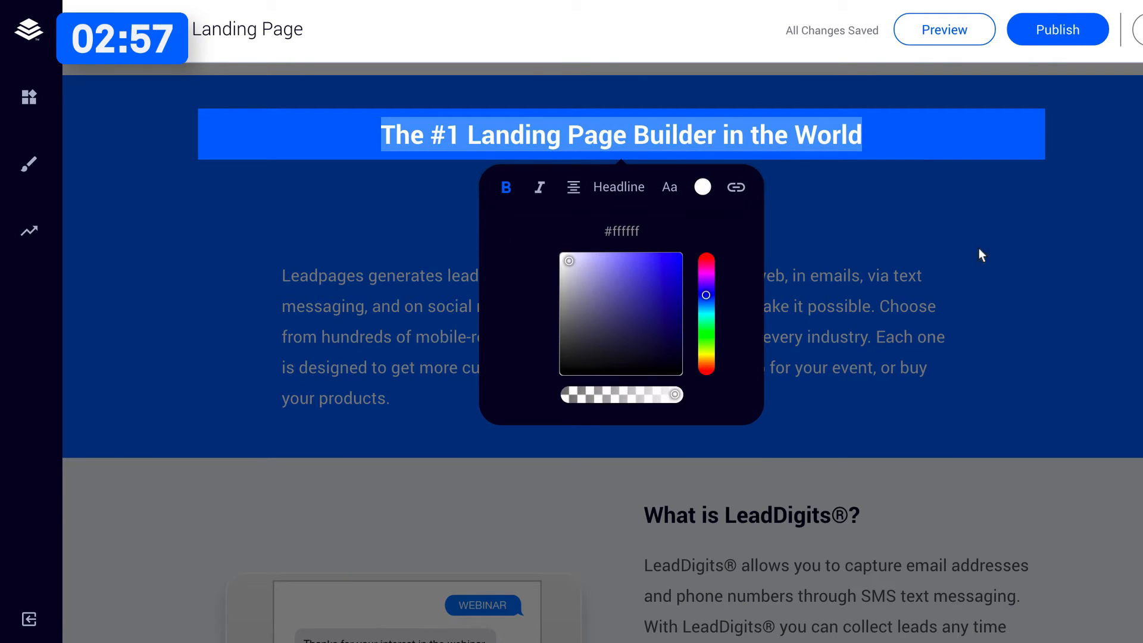
{"action": "left_click", "coordinate": [873, 255]}
Delete the "What is LeadDigits®?" section below the blue section.
{"action": "scroll", "coordinate": [757, 316], "scroll_direction": "up", "scroll_amount": 2}
{"action": "scroll", "coordinate": [759, 304], "scroll_direction": "down", "scroll_amount": 3}
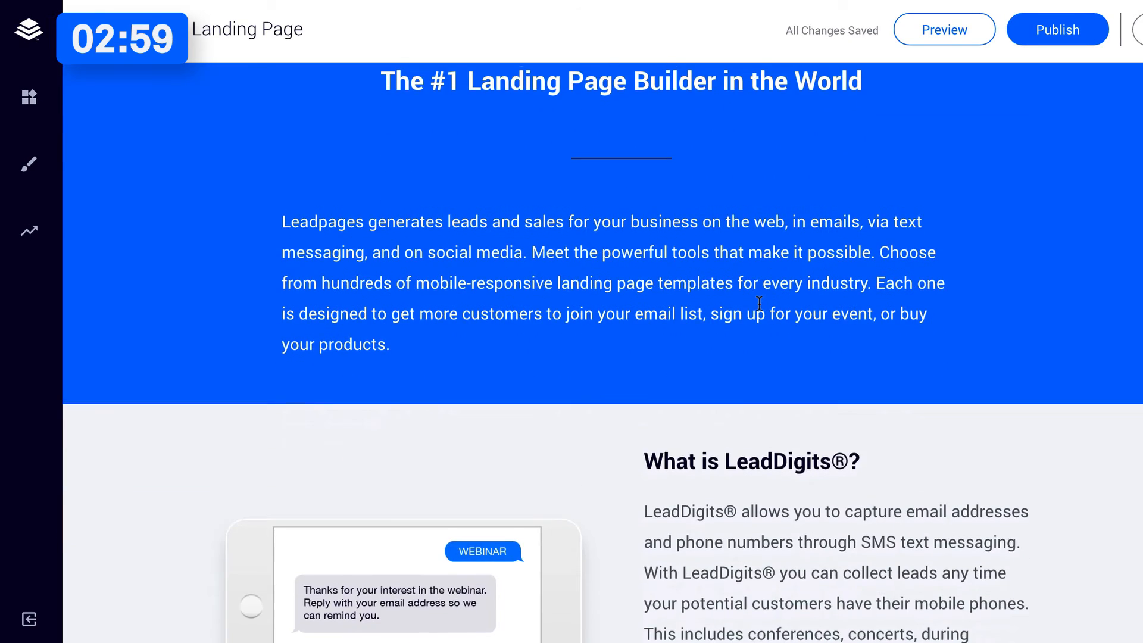
{"action": "scroll", "coordinate": [760, 303], "scroll_direction": "down", "scroll_amount": 3}
{"action": "left_click", "coordinate": [620, 267]}
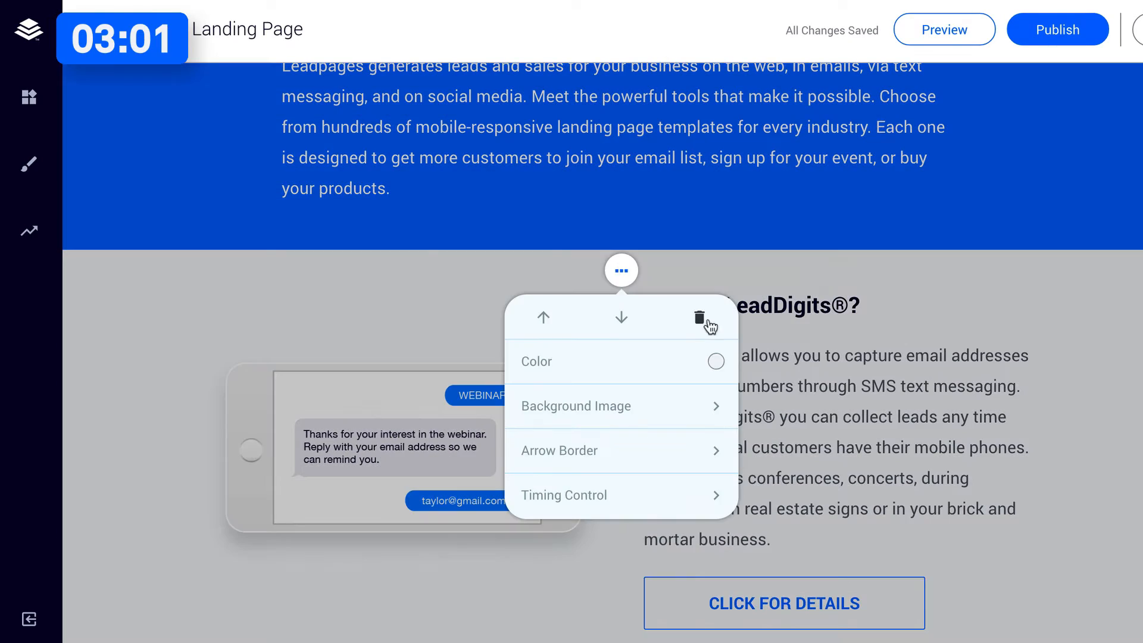
{"action": "left_click", "coordinate": [706, 321]}
{"action": "left_click", "coordinate": [795, 277]}
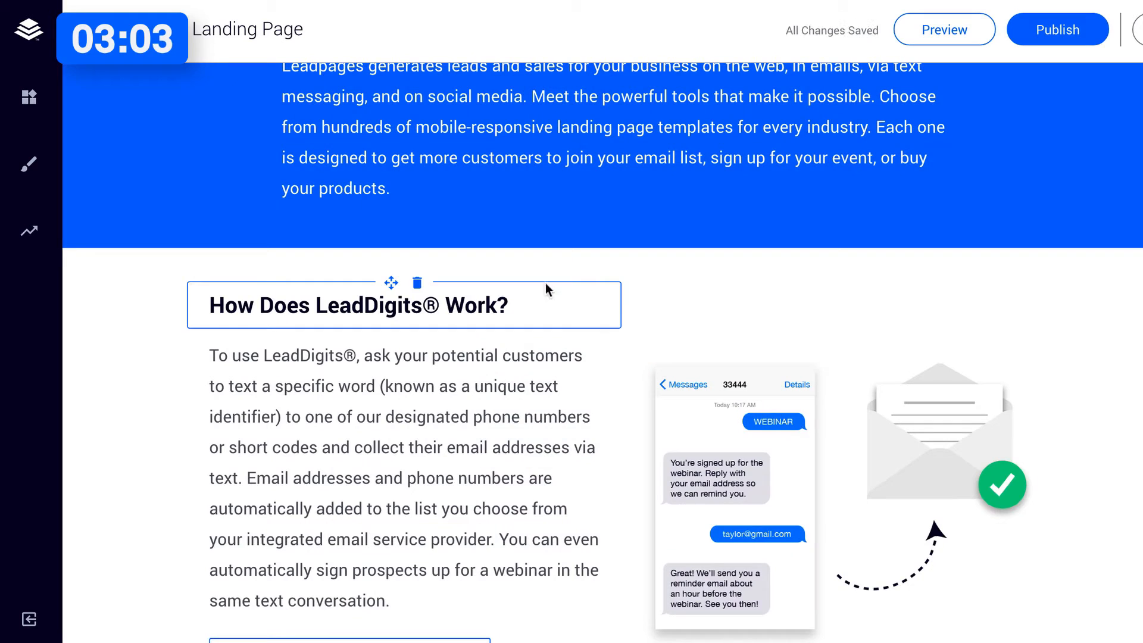
Delete the "How Does LeadDigits® Work?" section.
{"action": "left_click", "coordinate": [620, 271]}
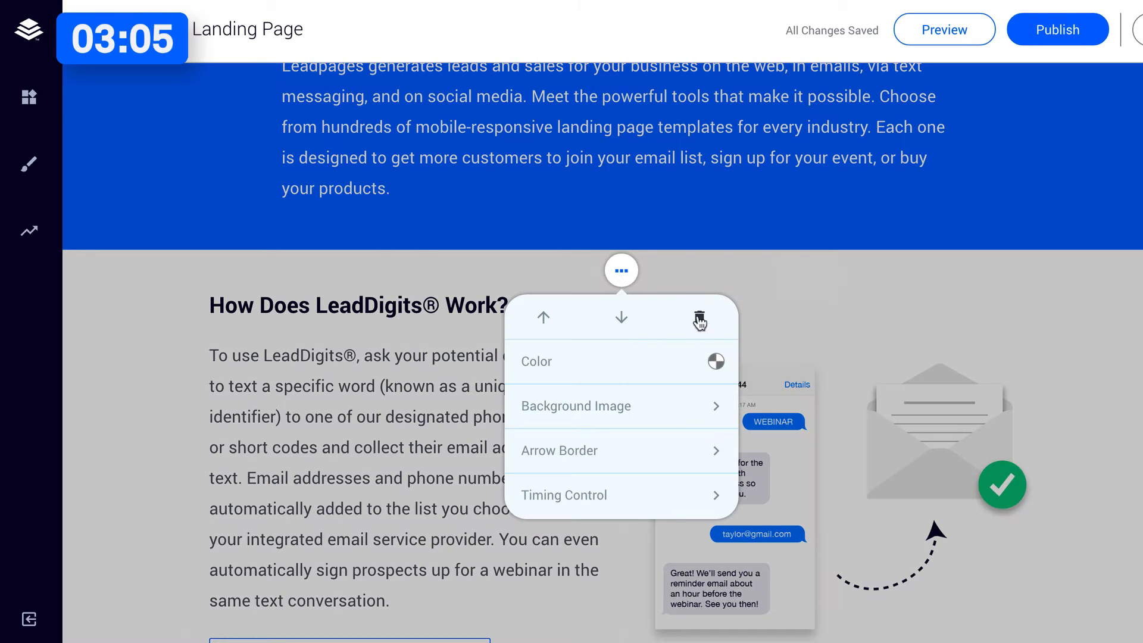
{"action": "left_click", "coordinate": [700, 321]}
{"action": "left_click", "coordinate": [793, 298]}
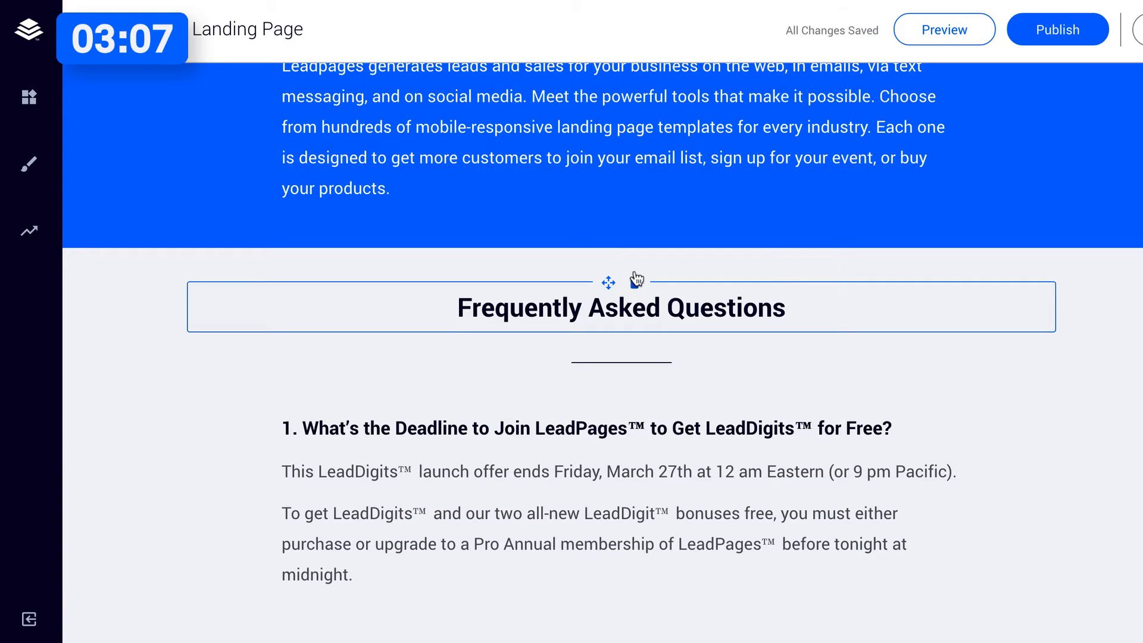
Delete the "Frequently Asked Questions" section and the leftover element in the section above the footer.
{"action": "left_click", "coordinate": [619, 269]}
{"action": "left_click", "coordinate": [699, 318]}
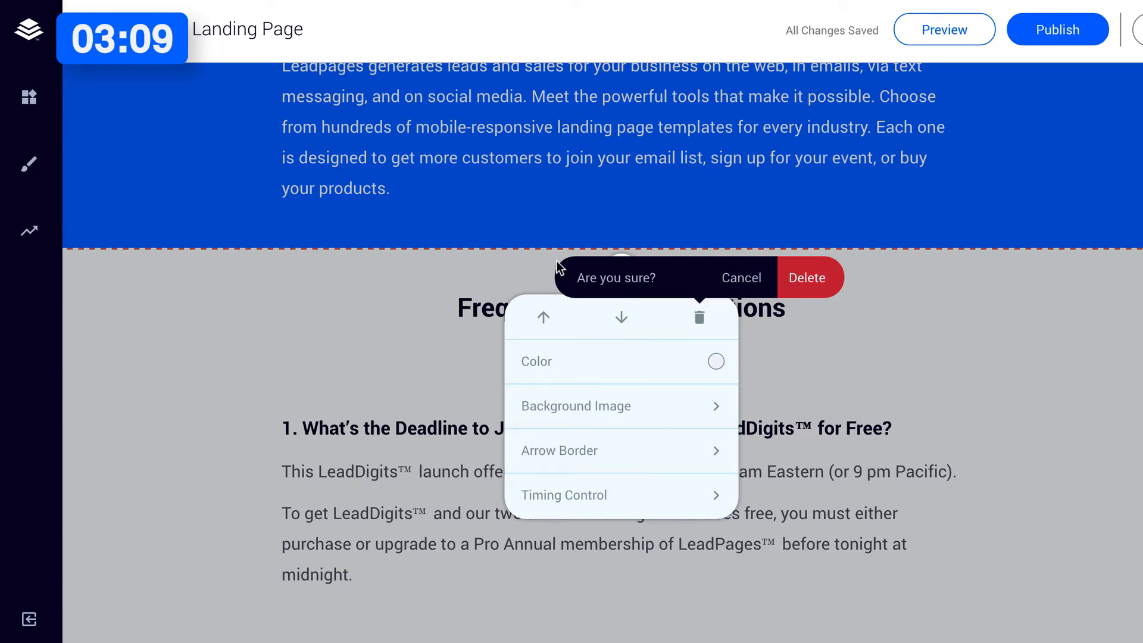
{"action": "left_click", "coordinate": [807, 277]}
{"action": "left_click", "coordinate": [635, 282]}
{"action": "left_click", "coordinate": [729, 247]}
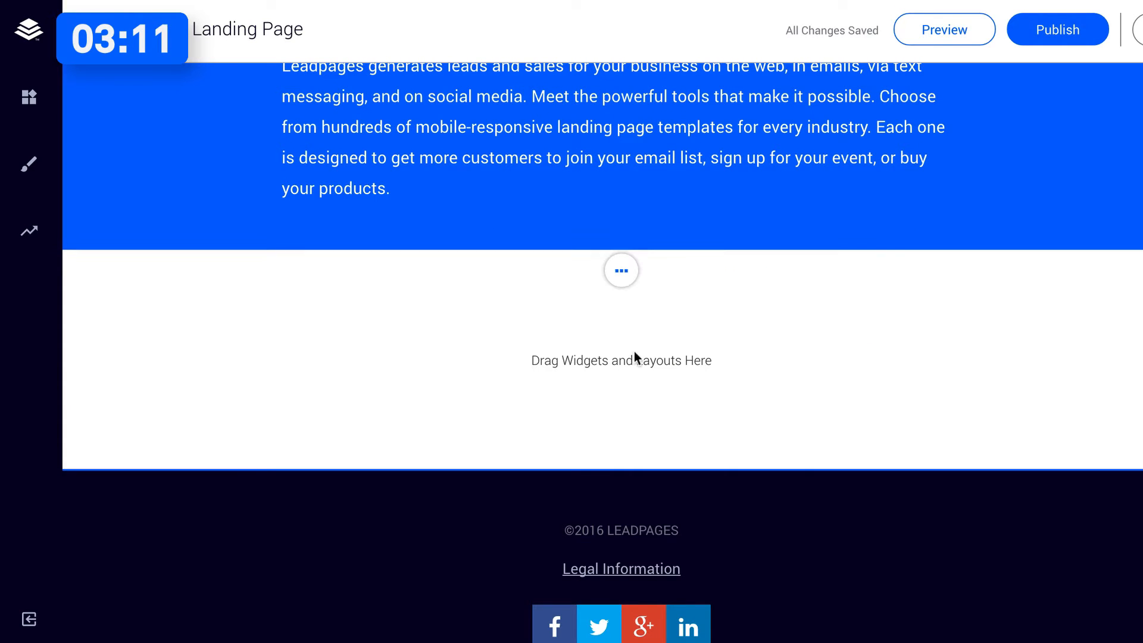
Set landing_pages_banner.jpg as the background image of the empty section above the footer.
{"action": "left_click", "coordinate": [625, 274]}
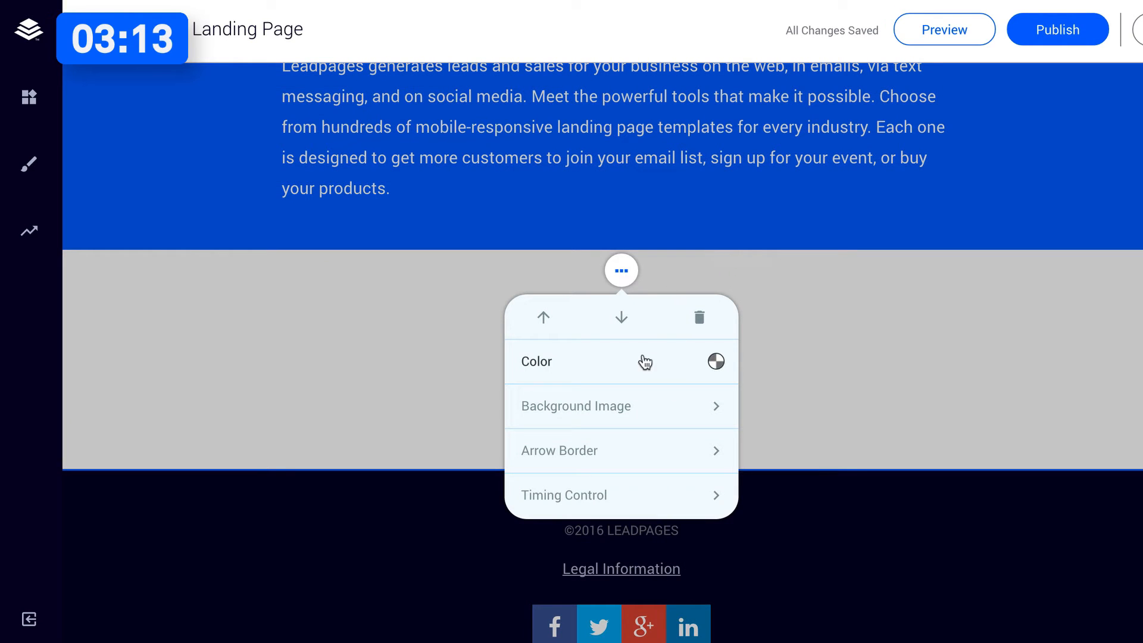
{"action": "left_click", "coordinate": [634, 410]}
{"action": "left_click", "coordinate": [614, 374]}
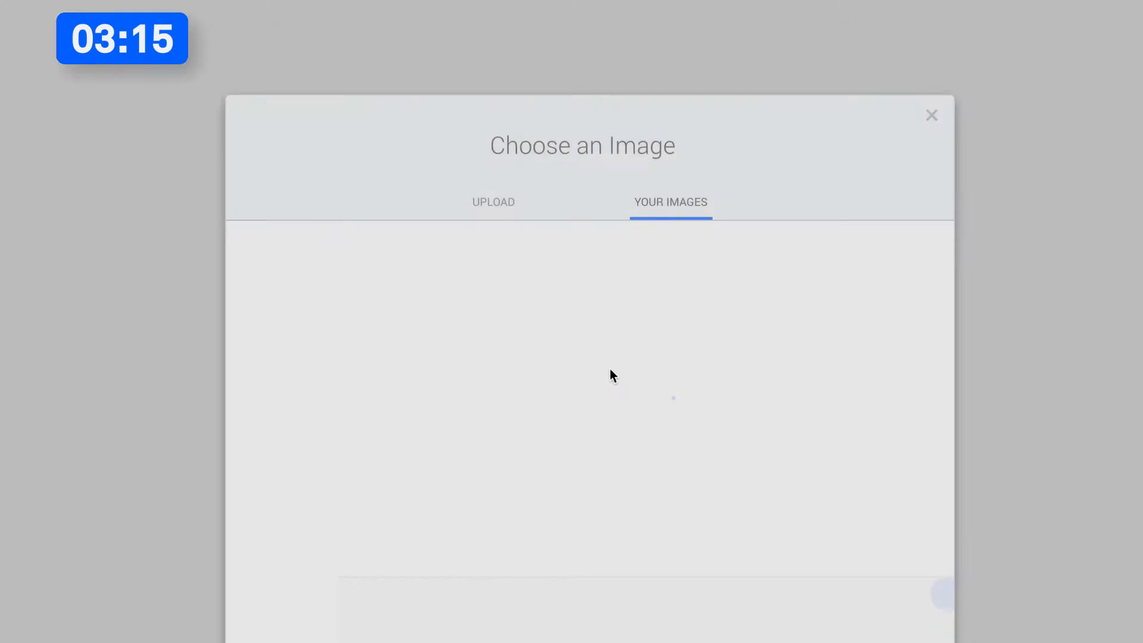
{"action": "left_click", "coordinate": [331, 255]}
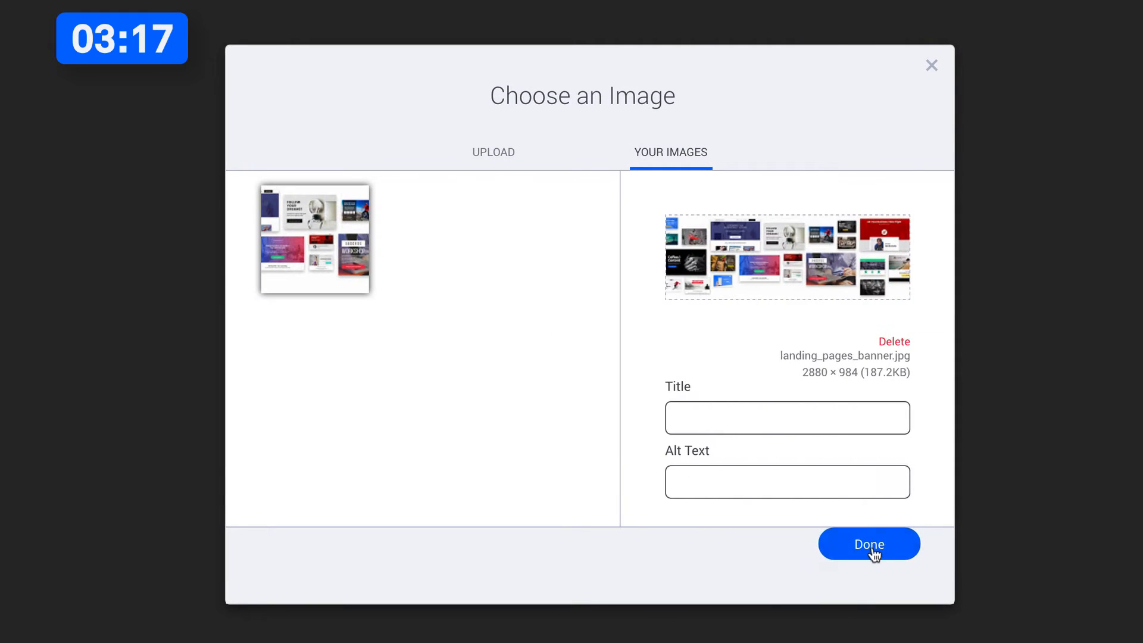
{"action": "left_click", "coordinate": [870, 545]}
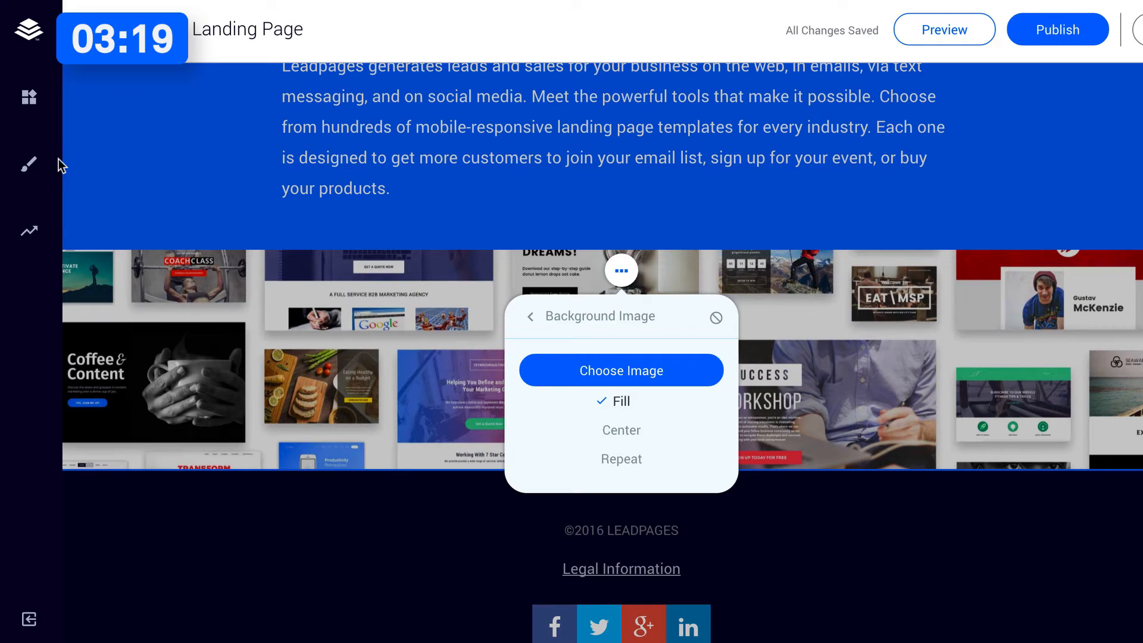
{"action": "left_click", "coordinate": [276, 327]}
Add Space widgets to the banner image section to make it taller.
{"action": "left_click", "coordinate": [28, 97]}
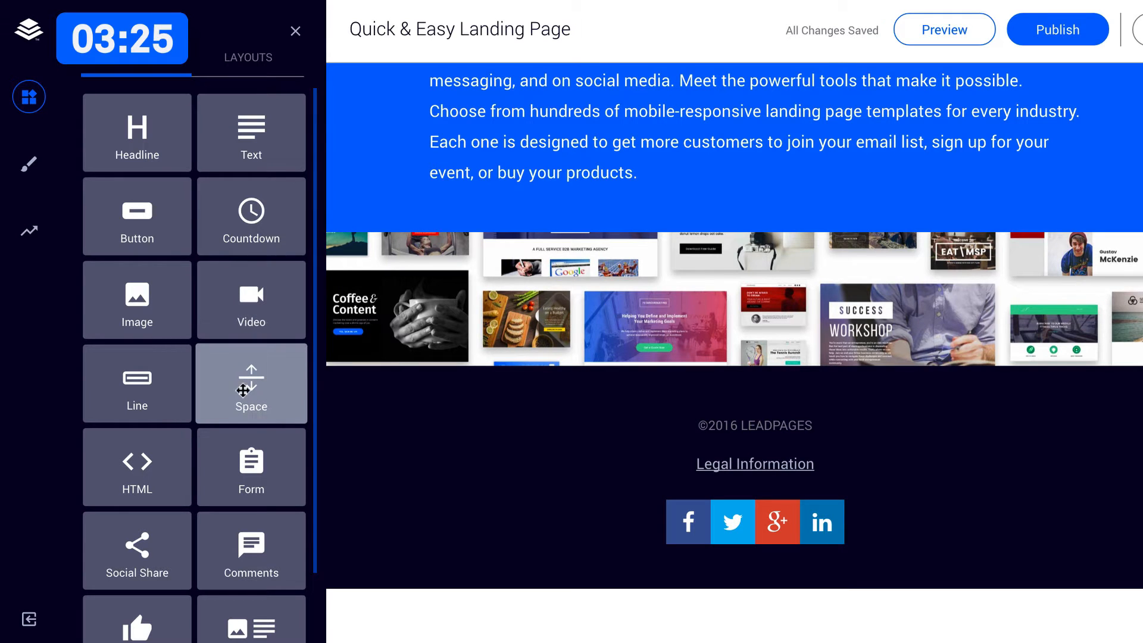
{"action": "left_click_drag", "start_coordinate": [247, 387], "coordinate": [664, 303]}
{"action": "left_click_drag", "start_coordinate": [240, 390], "coordinate": [717, 320]}
{"action": "left_click_drag", "start_coordinate": [242, 383], "coordinate": [663, 357]}
Delete the "Legal Information" link and its leftover line from the footer text.
{"action": "scroll", "coordinate": [720, 337], "scroll_direction": "down", "scroll_amount": 3}
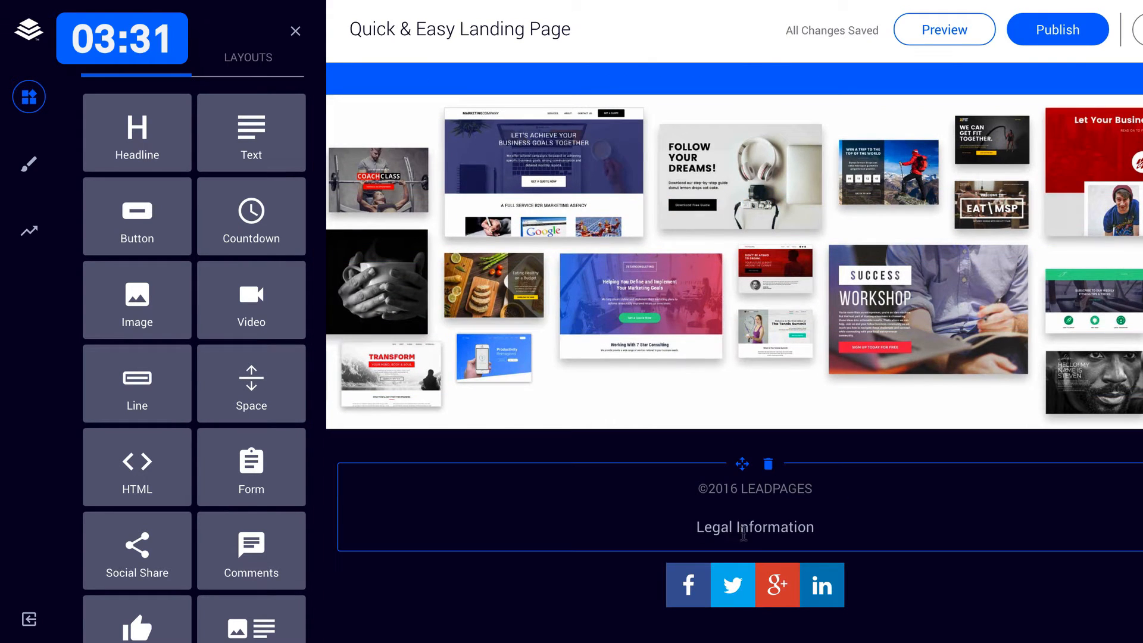
{"action": "left_click_drag", "start_coordinate": [847, 528], "coordinate": [623, 516]}
{"action": "key", "text": "BackSpace"}
{"action": "key", "text": "BackSpace"}
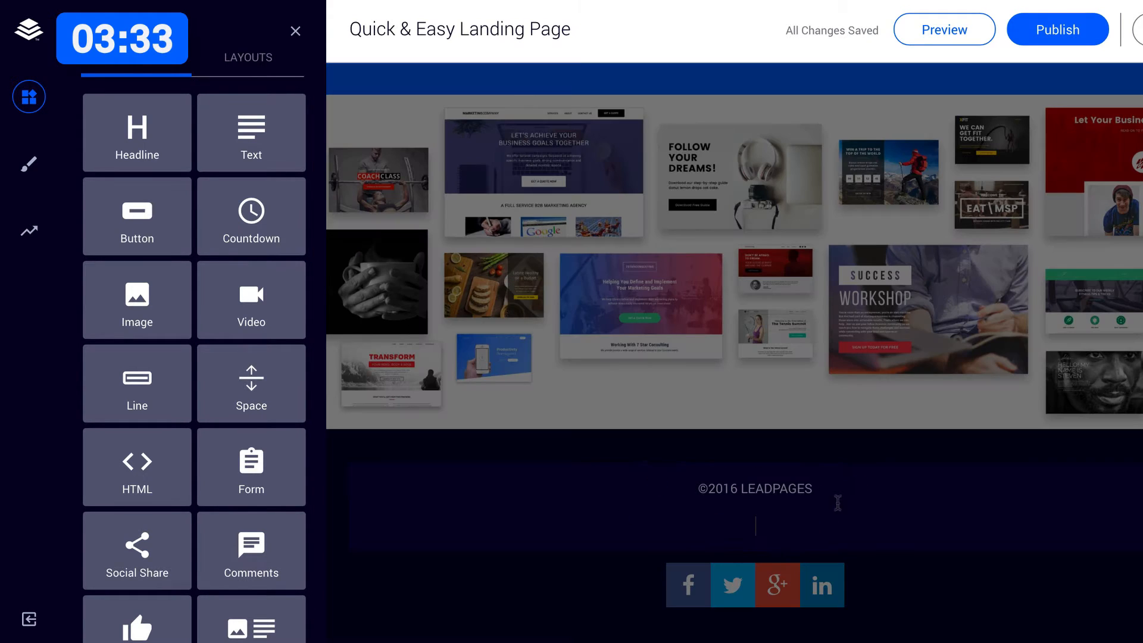
Change the footer copyright text to white and remove the word "LEADPAGES", leaving "©2016".
{"action": "left_click_drag", "start_coordinate": [844, 492], "coordinate": [717, 469]}
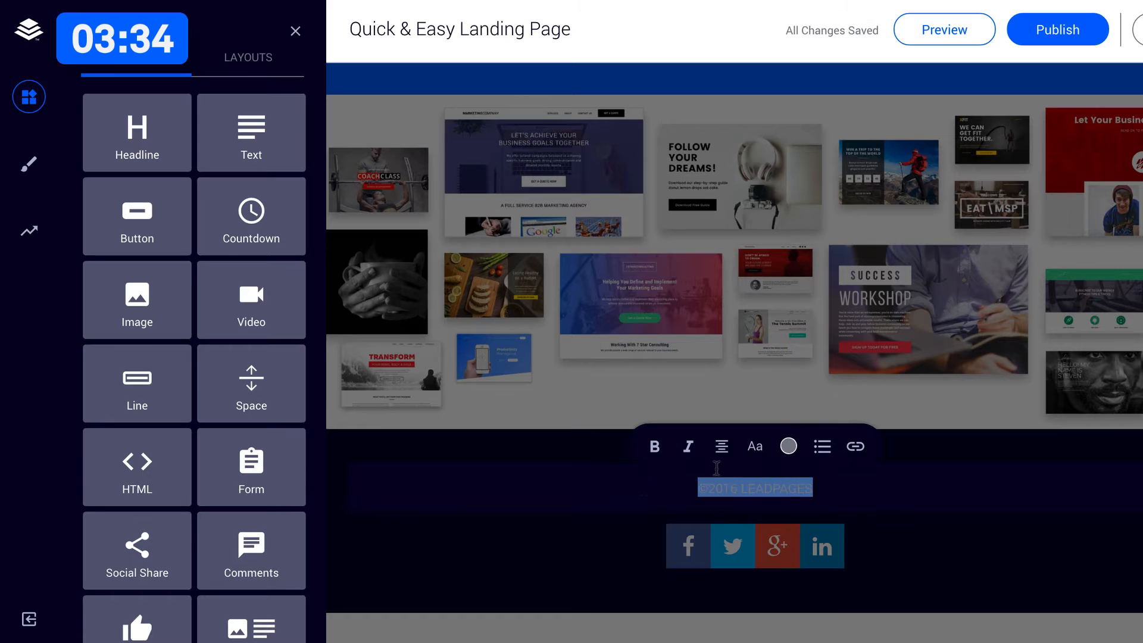
{"action": "left_click", "coordinate": [788, 447]}
{"action": "left_click", "coordinate": [703, 276]}
{"action": "left_click", "coordinate": [623, 241]}
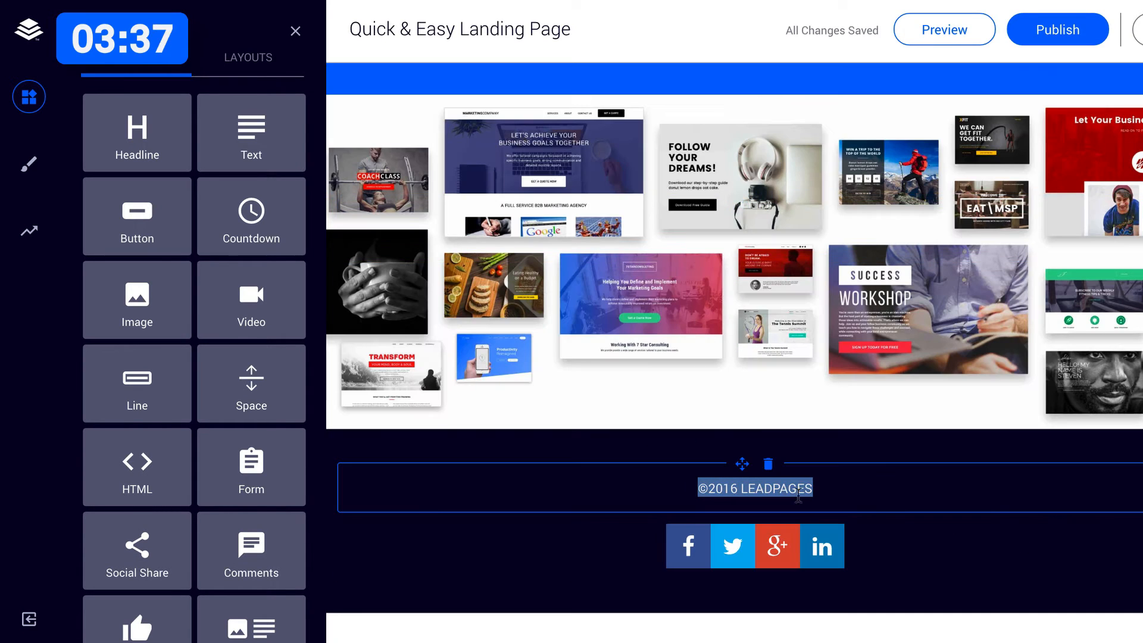
{"action": "double_click", "coordinate": [780, 484]}
{"action": "key", "text": "BackSpace"}
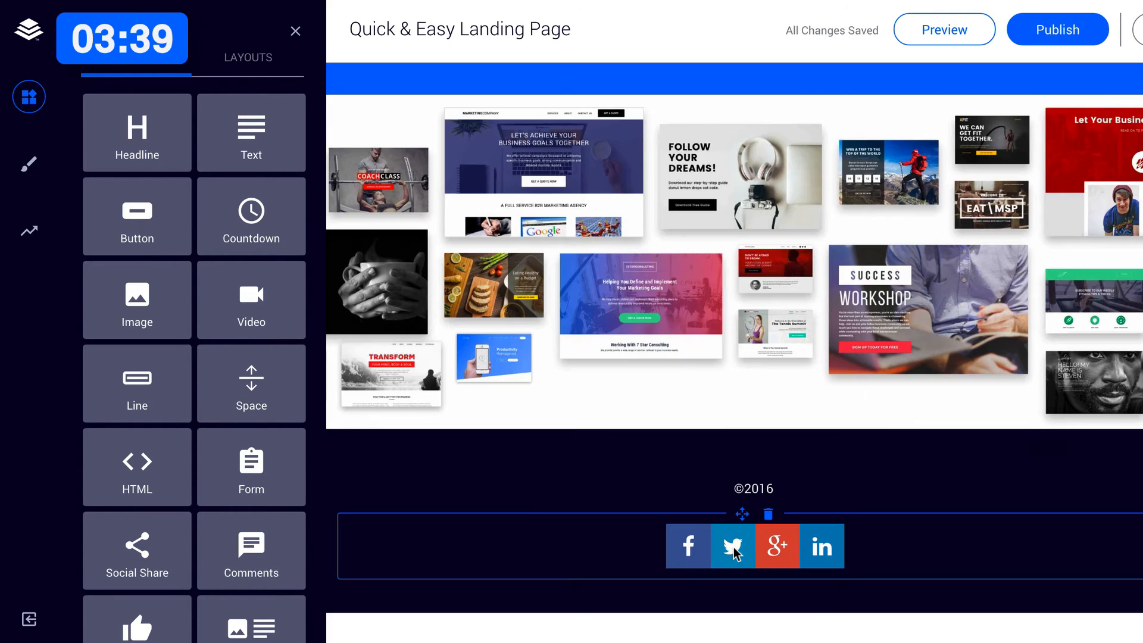
Set the button colour of the footer's social media icons to #0069ff.
{"action": "left_click", "coordinate": [734, 548]}
{"action": "left_click", "coordinate": [719, 536]}
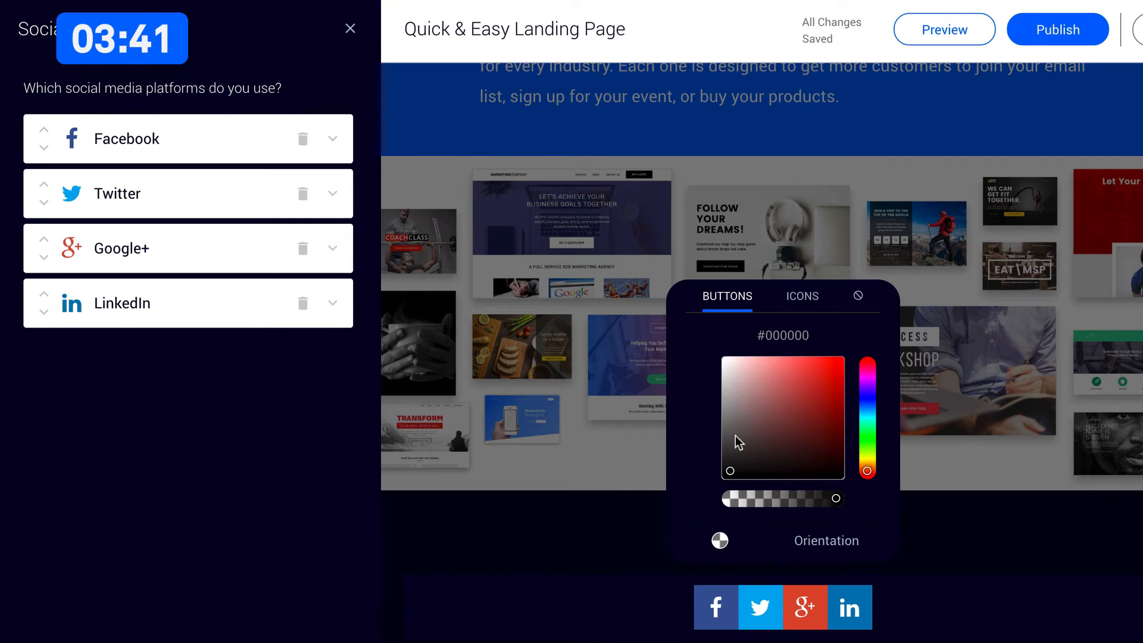
{"action": "left_click", "coordinate": [789, 331]}
{"action": "type", "text": "0069ff"}
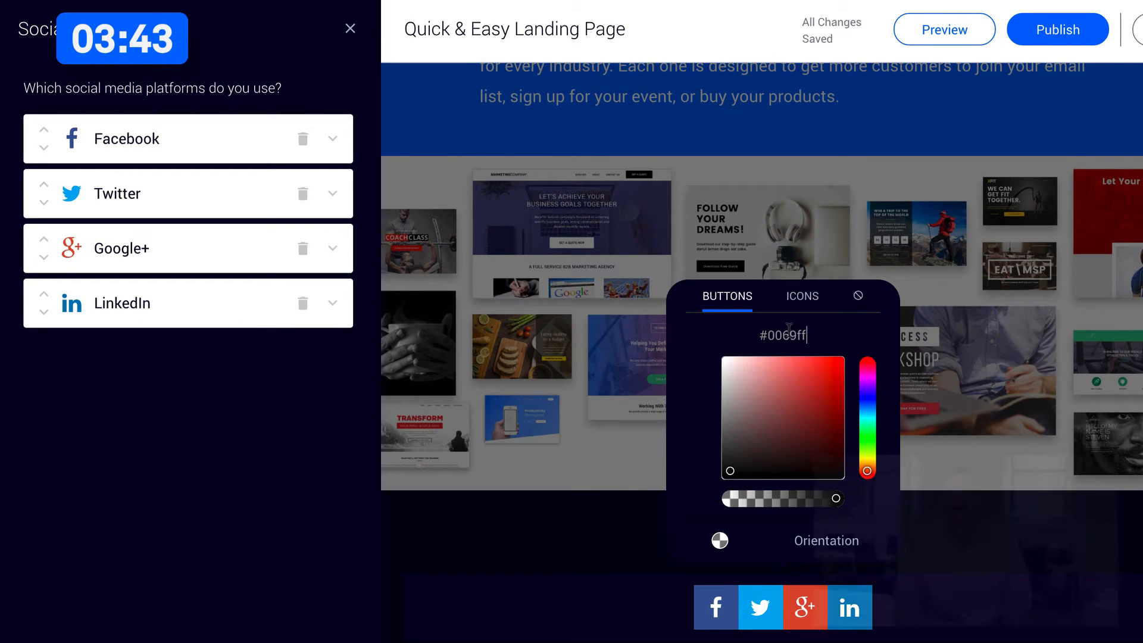
{"action": "left_click", "coordinate": [953, 566]}
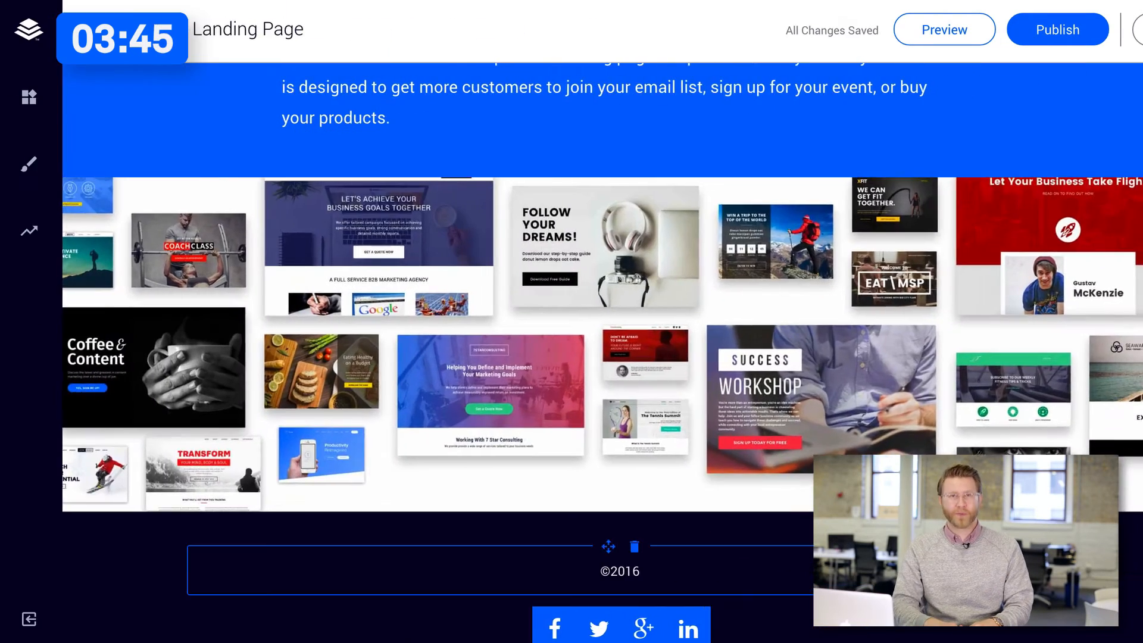
Add a headline, a text and a button widget, stacked in that order, to the empty section below the banner image.
{"action": "scroll", "coordinate": [952, 565], "scroll_direction": "up", "scroll_amount": 3}
{"action": "scroll", "coordinate": [568, 488], "scroll_direction": "down", "scroll_amount": 3}
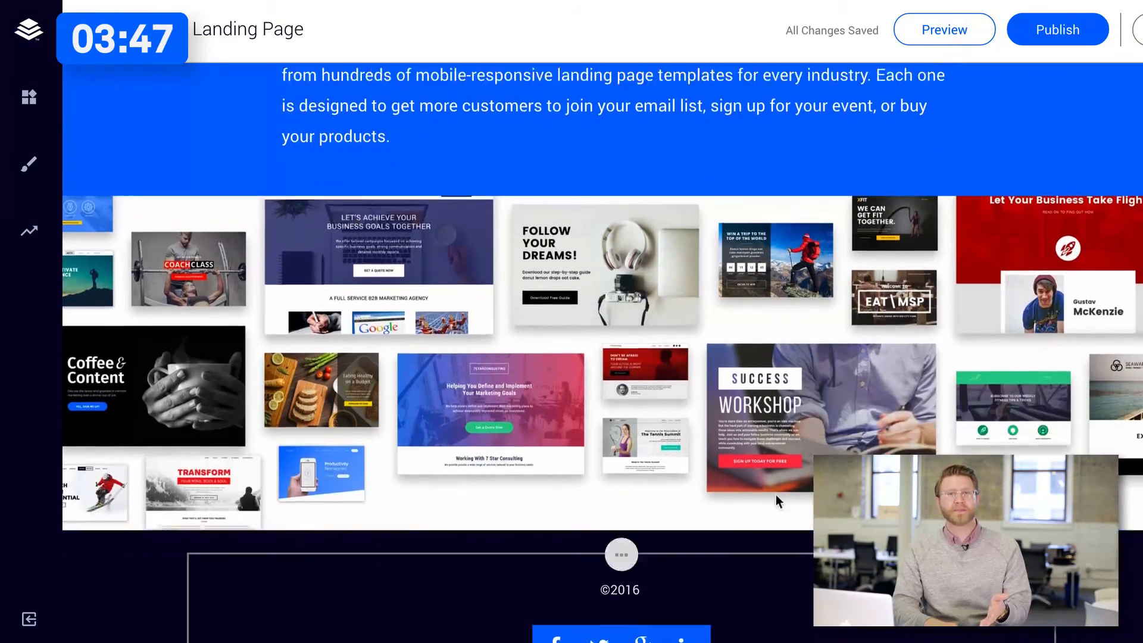
{"action": "scroll", "coordinate": [569, 489], "scroll_direction": "down", "scroll_amount": 2}
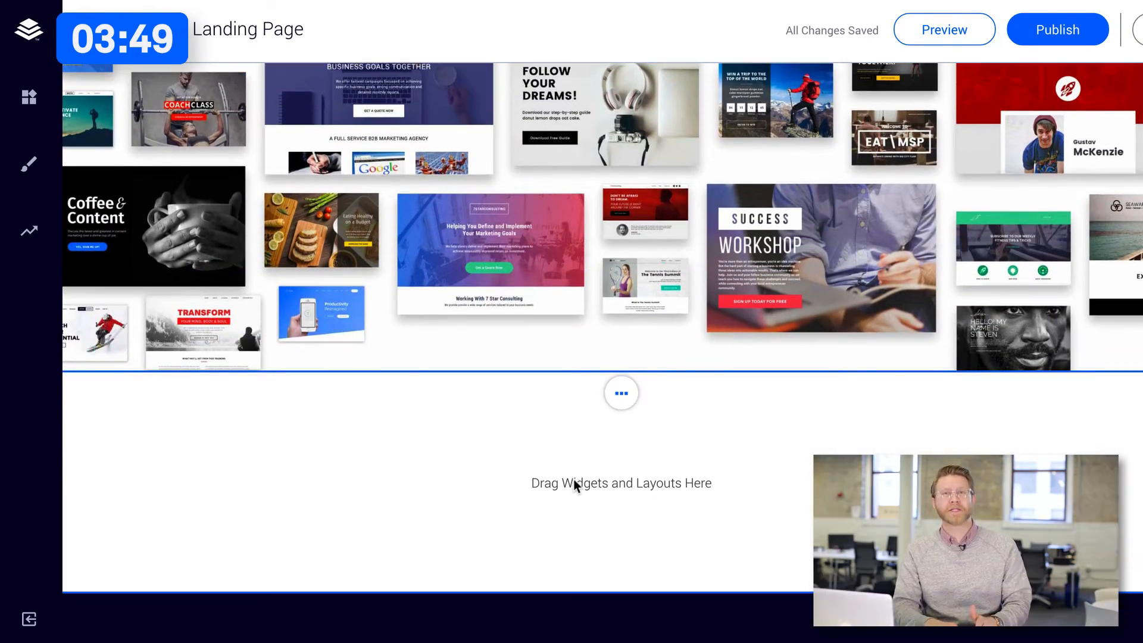
{"action": "left_click", "coordinate": [29, 97]}
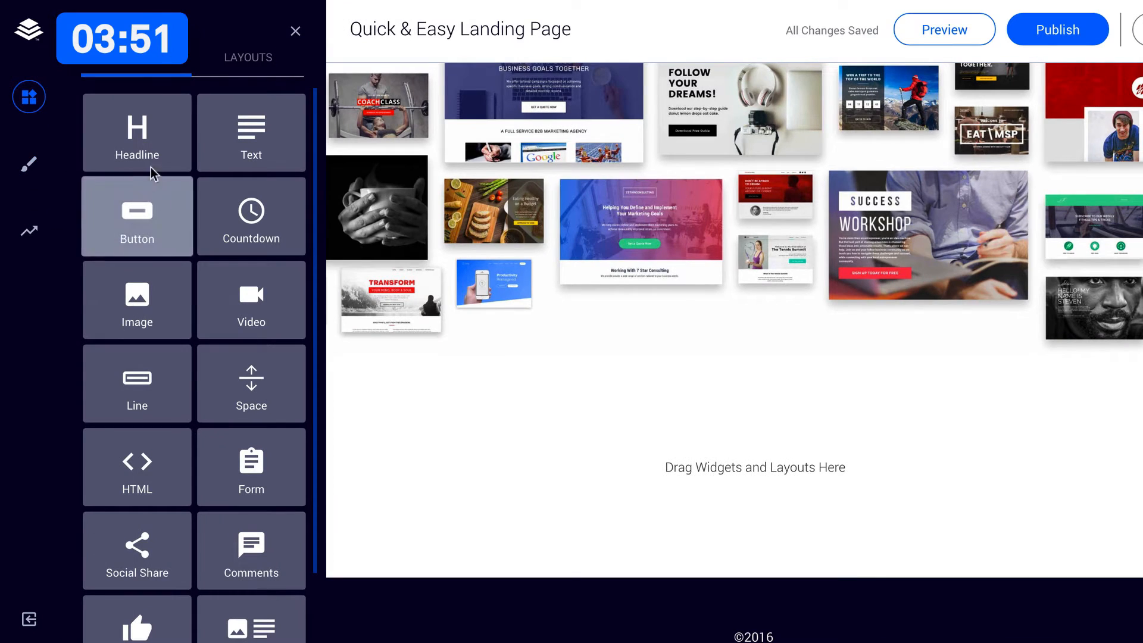
{"action": "left_click_drag", "start_coordinate": [143, 149], "coordinate": [657, 400]}
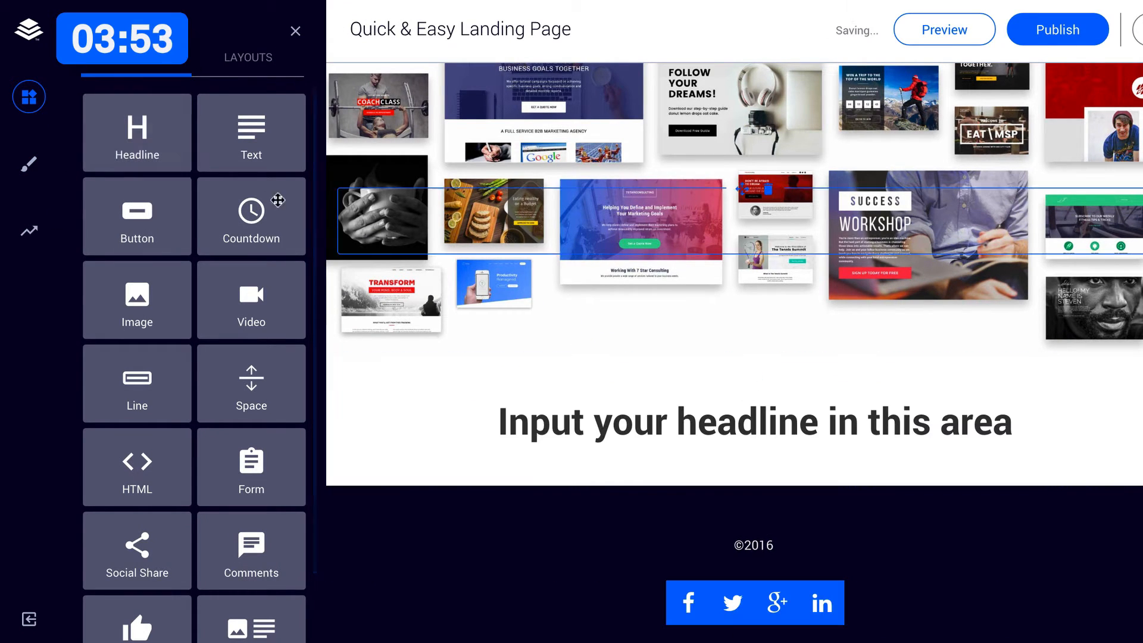
{"action": "left_click_drag", "start_coordinate": [251, 133], "coordinate": [646, 445]}
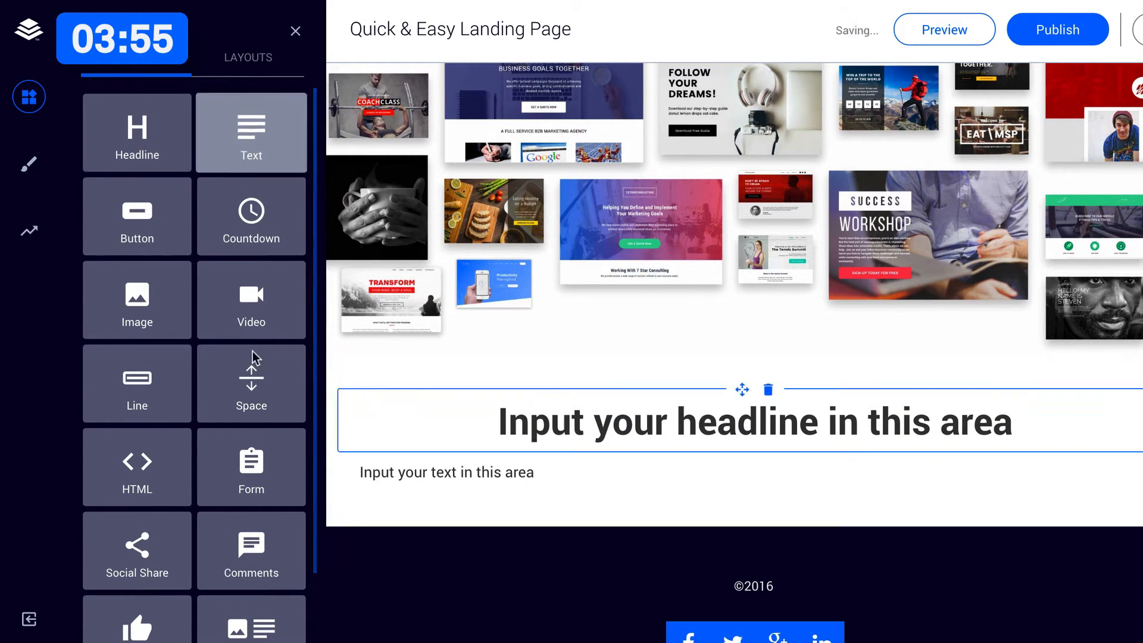
{"action": "left_click_drag", "start_coordinate": [128, 215], "coordinate": [628, 522]}
{"action": "left_click_drag", "start_coordinate": [532, 500], "coordinate": [877, 509]}
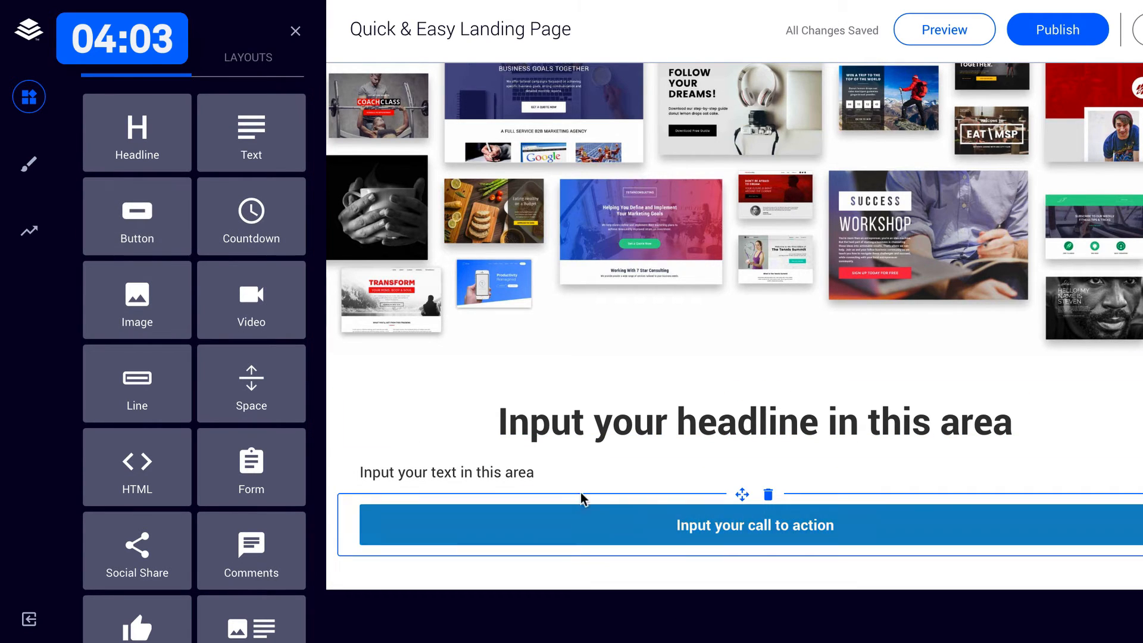
Change the call-to-action button's label to "GET STARTED WITH LEADPAGES TODAY".
{"action": "triple_click", "coordinate": [739, 518]}
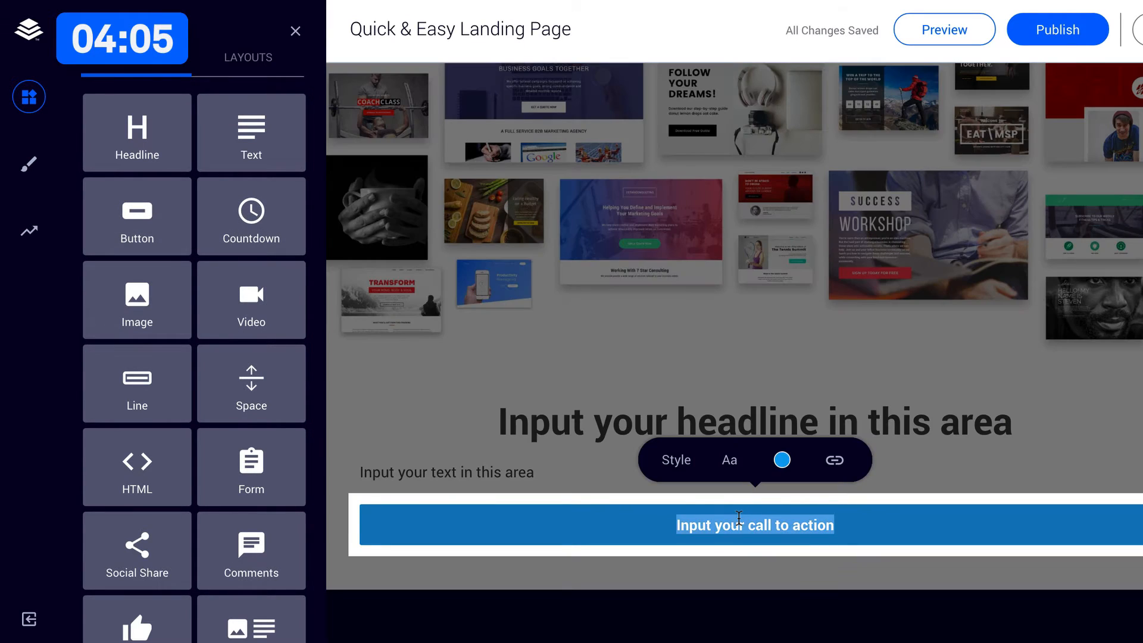
{"action": "type", "text": "GET STARTED WI"}
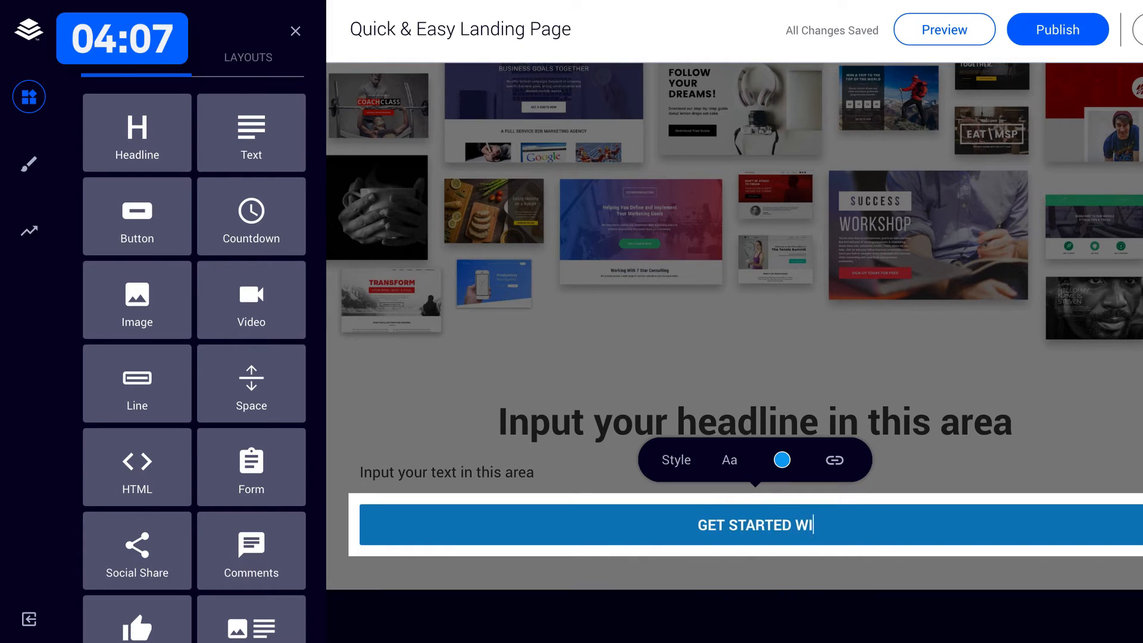
{"action": "type", "text": "TH LEADPAGES TODAY"}
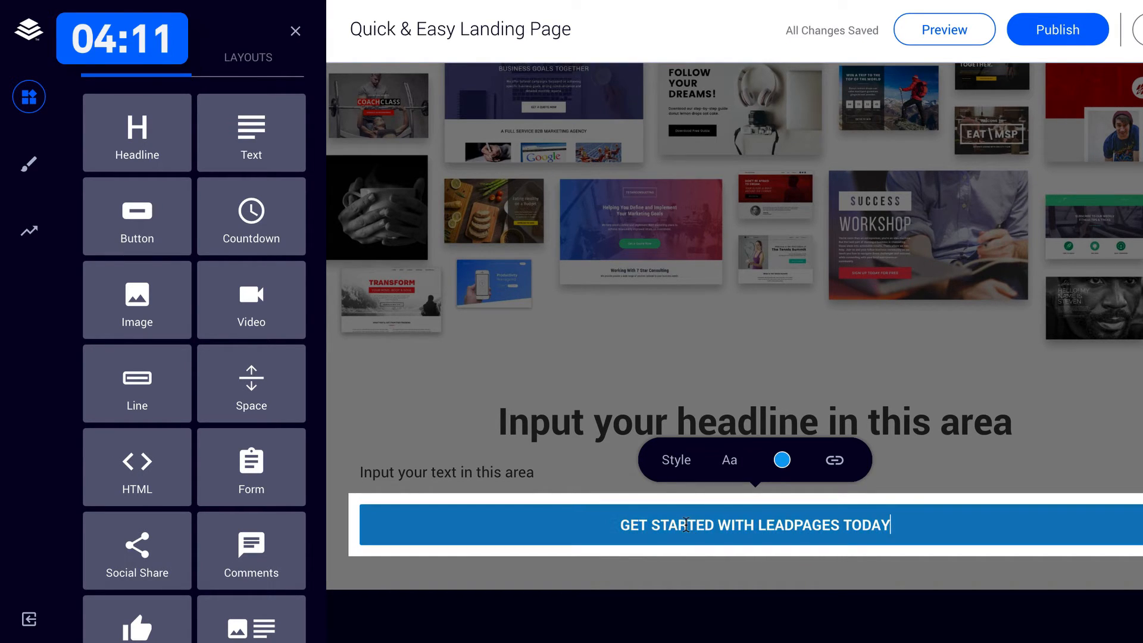
Set the call-to-action button's style size to Medium and its label's font size to 5.
{"action": "triple_click", "coordinate": [683, 526]}
{"action": "left_click", "coordinate": [680, 468]}
{"action": "left_click", "coordinate": [679, 462]}
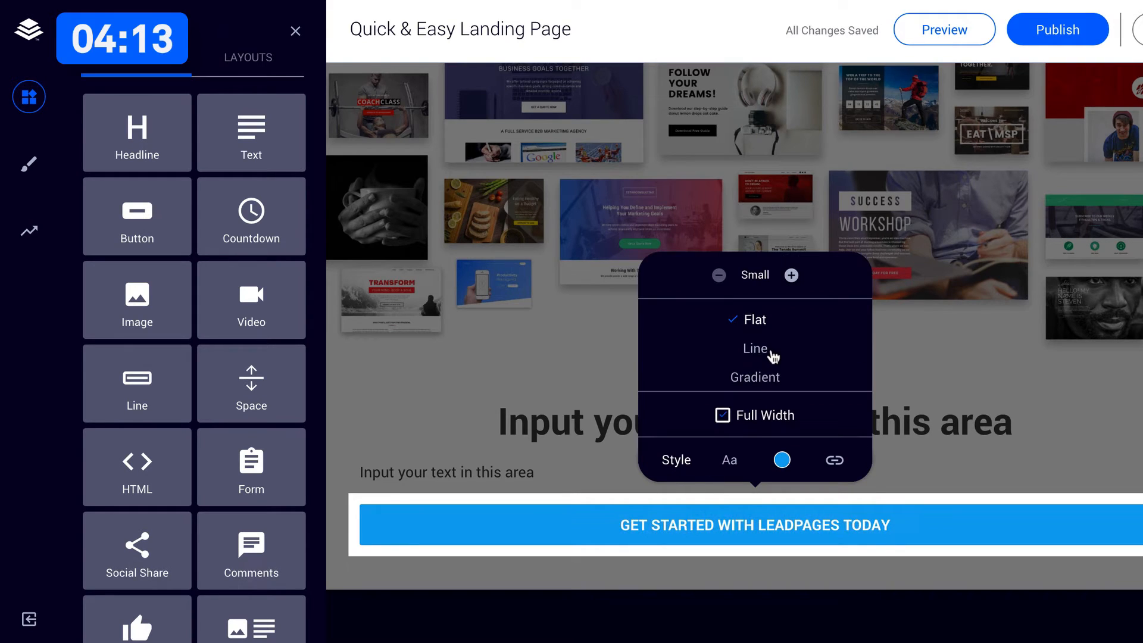
{"action": "left_click", "coordinate": [792, 275]}
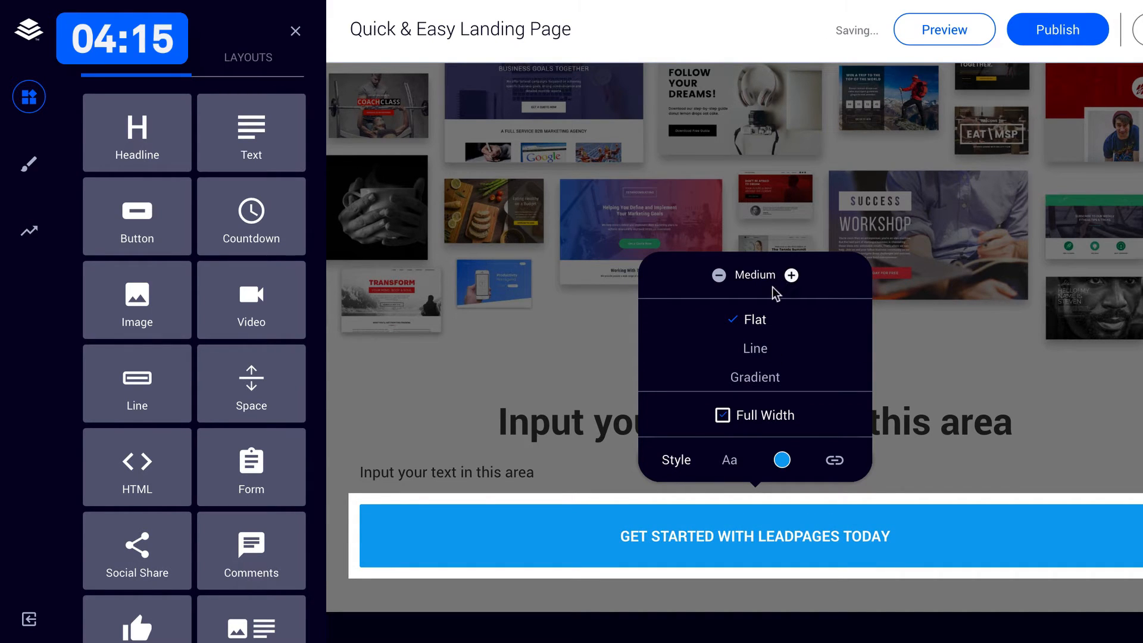
{"action": "left_click", "coordinate": [730, 462]}
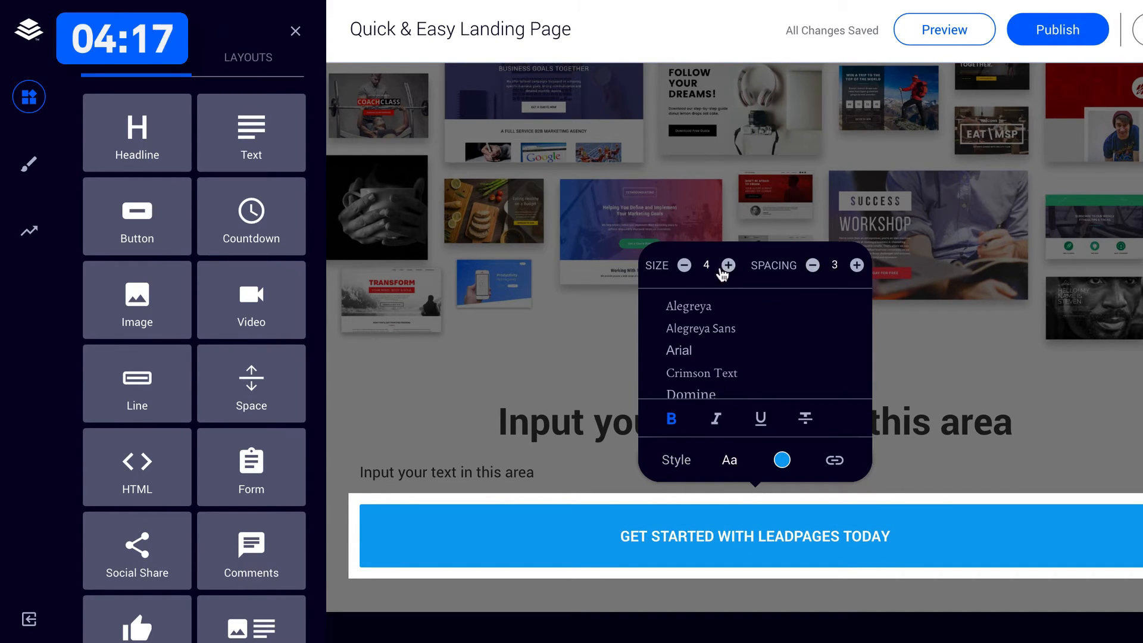
{"action": "left_click", "coordinate": [728, 267]}
{"action": "left_click", "coordinate": [728, 267]}
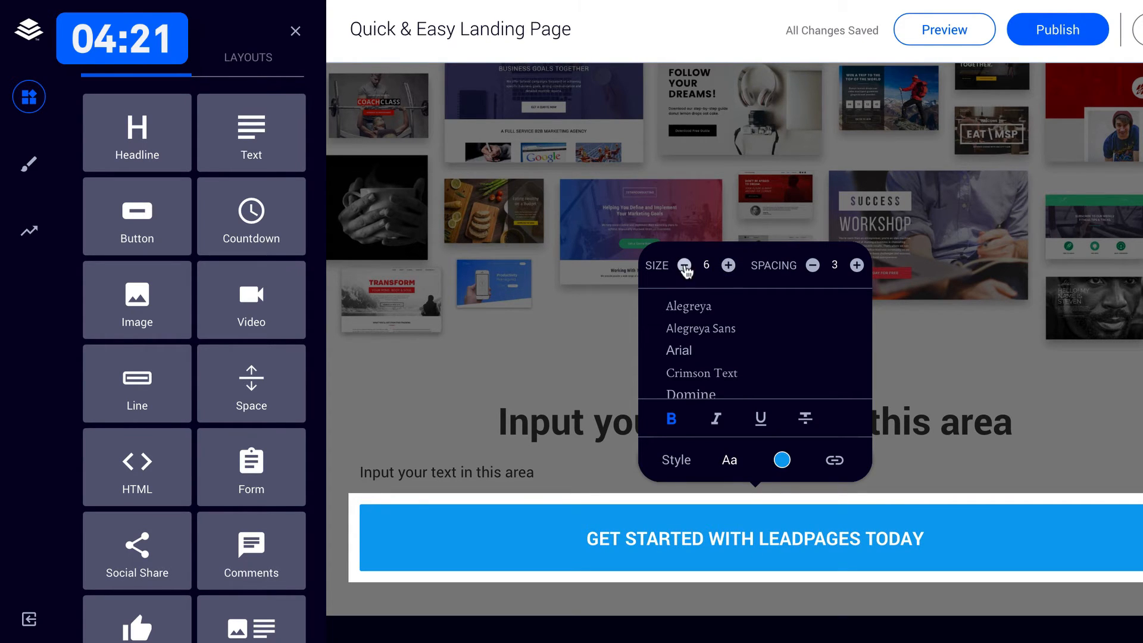
{"action": "left_click", "coordinate": [685, 267]}
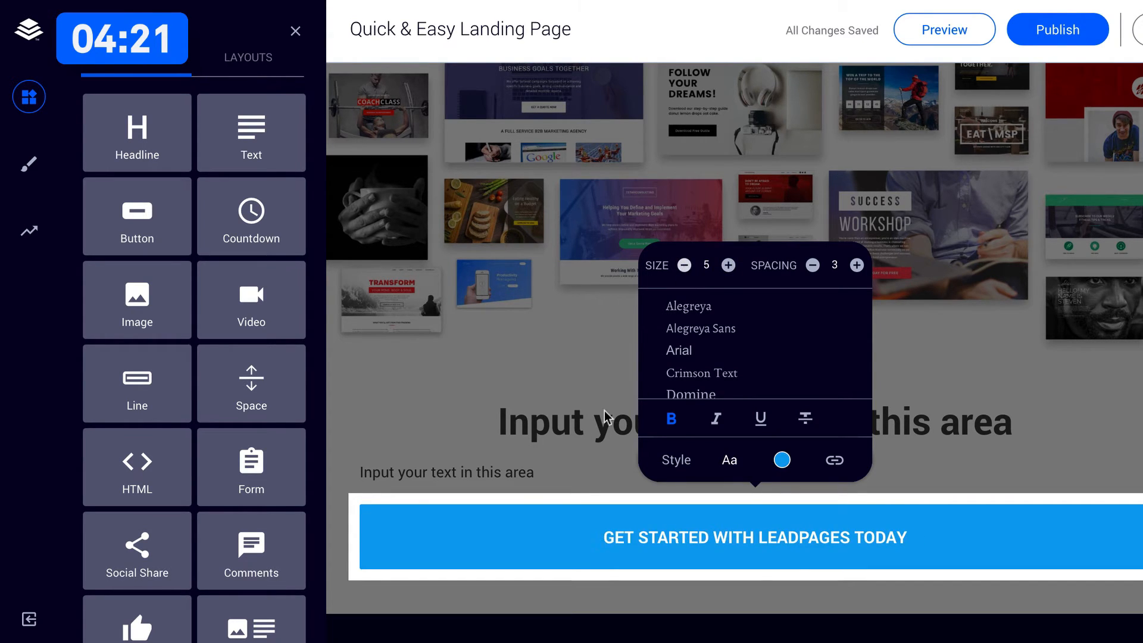
{"action": "left_click", "coordinate": [541, 473]}
Replace the placeholder headline above the button with "How Does Leadpages Work?".
{"action": "triple_click", "coordinate": [598, 420]}
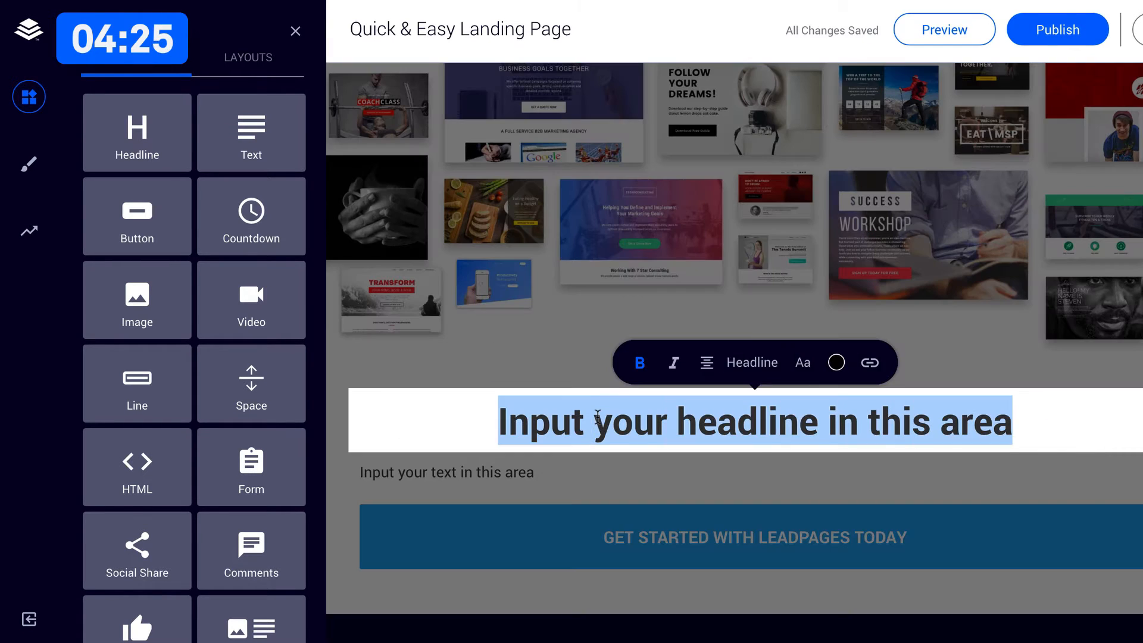
{"action": "type", "text": "How Does Leadpages Work?"}
{"action": "key", "text": "Return"}
{"action": "key", "text": "BackSpace"}
Reduce the font size of the "How Does Leadpages Work?" headline to 3.
{"action": "triple_click", "coordinate": [517, 419]}
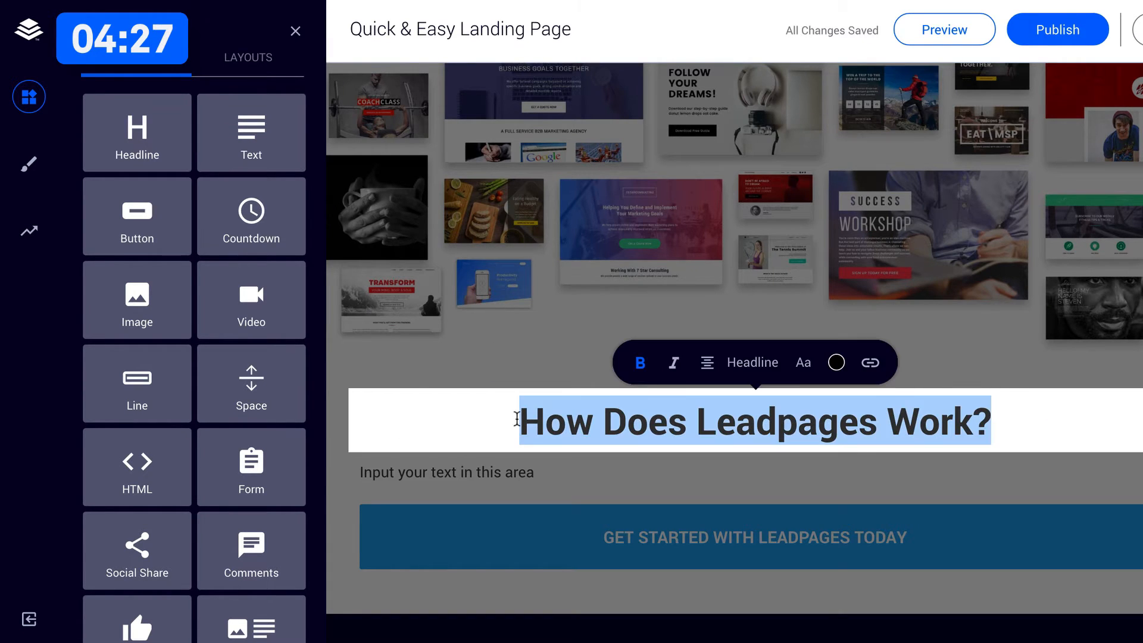
{"action": "left_click", "coordinate": [802, 365]}
{"action": "left_click", "coordinate": [672, 169]}
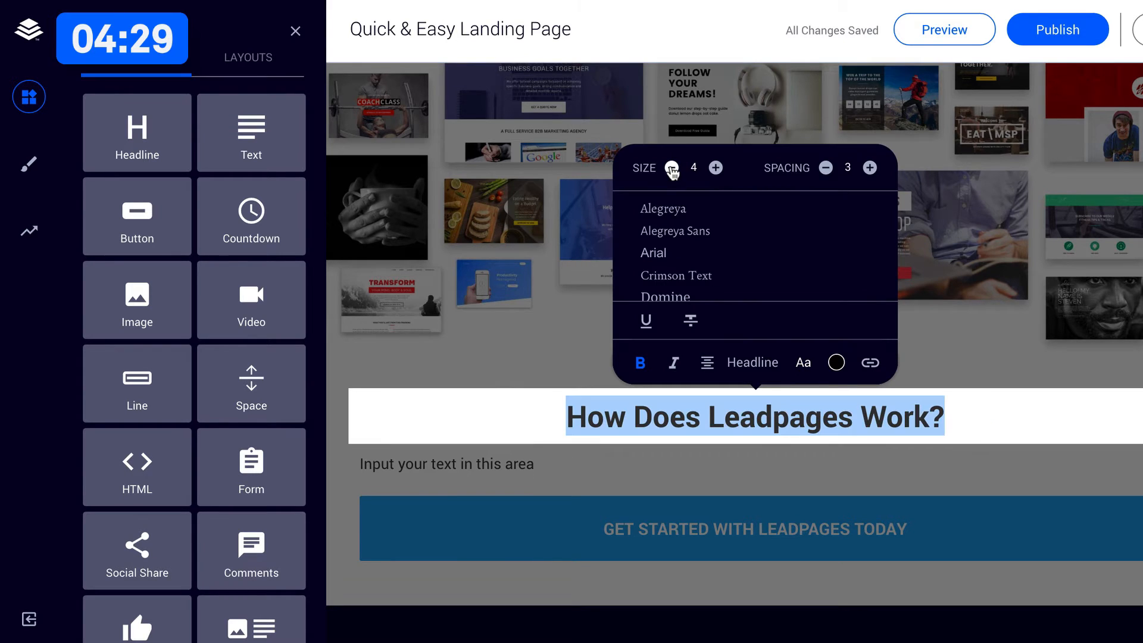
{"action": "left_click", "coordinate": [672, 169]}
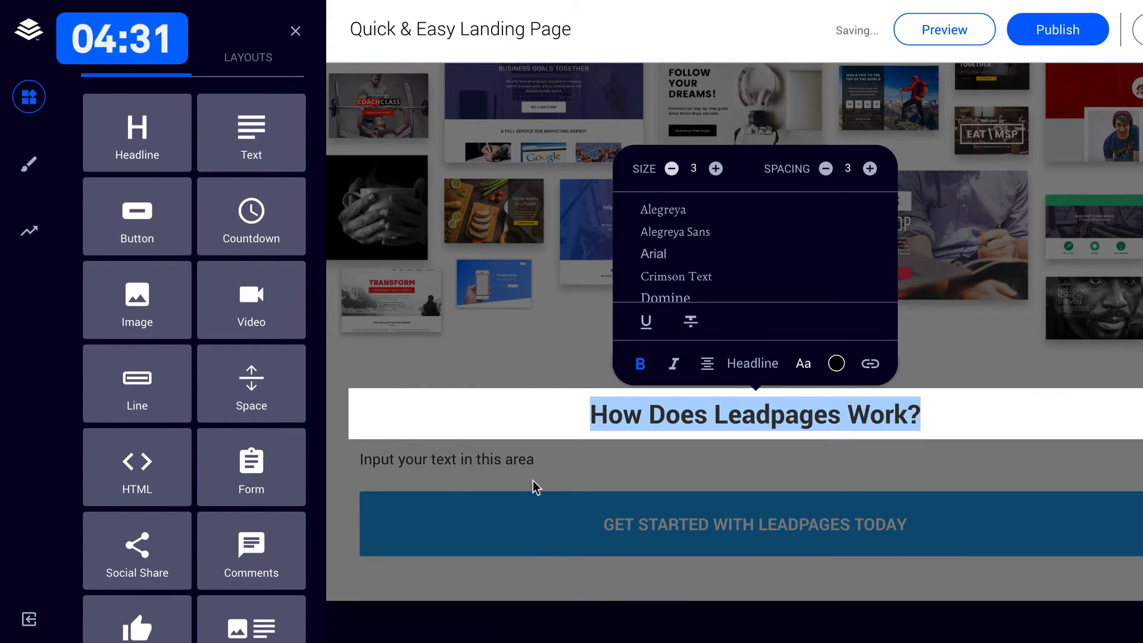
{"action": "left_click", "coordinate": [535, 486]}
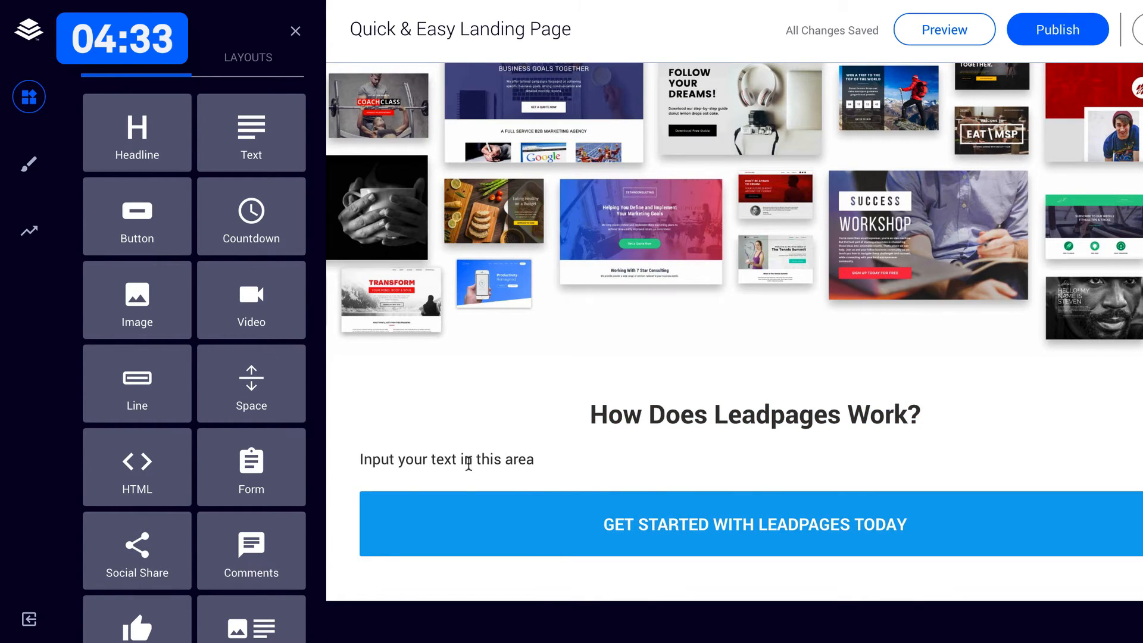
Replace the placeholder text under the headline with the copied paragraph beginning "Our support specialists and marketing educators".
{"action": "left_click", "coordinate": [469, 462]}
{"action": "type", "text": "Our support specialists and marketing educators are ready to share their expertise whenever you need it, whether you're building your first page or trying out a new integration. If you'd like a little guidance from our sales team, they're ready to chat. If you've got the DIY spirit, we've got a free marketing library waiting for you to explore. Wherever you go, you'll find support and resources to ensure you get the most from your membership."}
{"action": "key", "text": "BackSpace"}
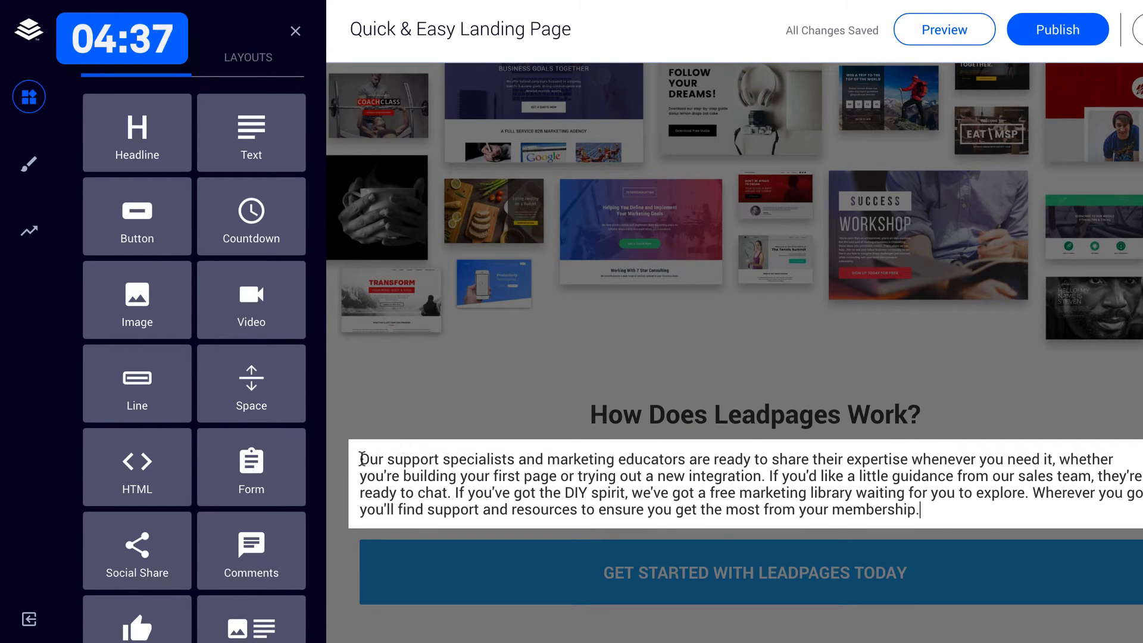
Set the line spacing of the paragraph under "How Does Leadpages Work?" to 10 and its font size to 4.
{"action": "left_click", "coordinate": [360, 459], "text": "shift"}
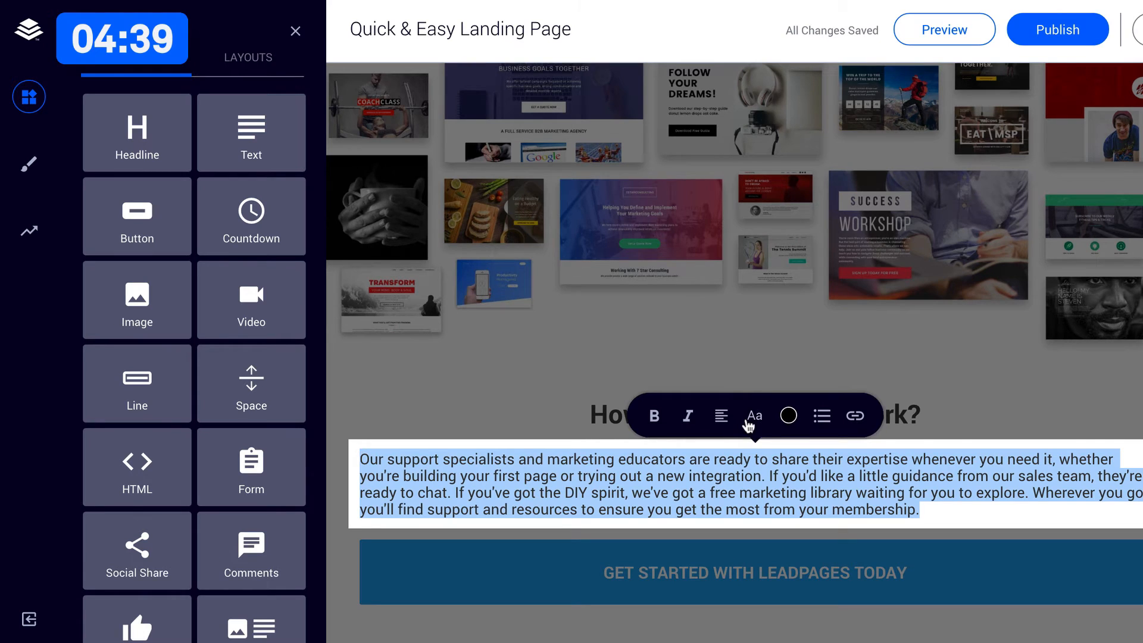
{"action": "left_click", "coordinate": [751, 417]}
{"action": "left_click", "coordinate": [862, 221]}
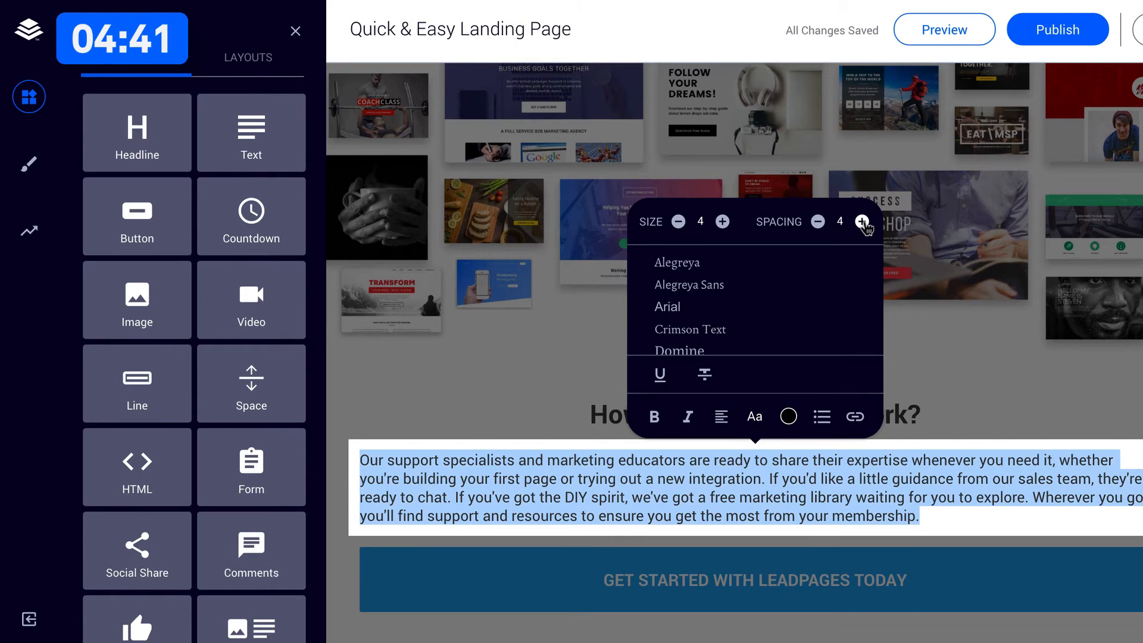
{"action": "left_click", "coordinate": [862, 221]}
{"action": "left_click", "coordinate": [861, 221]}
{"action": "left_click", "coordinate": [863, 224]}
{"action": "left_click", "coordinate": [863, 224]}
{"action": "left_click", "coordinate": [864, 226]}
{"action": "left_click", "coordinate": [864, 226]}
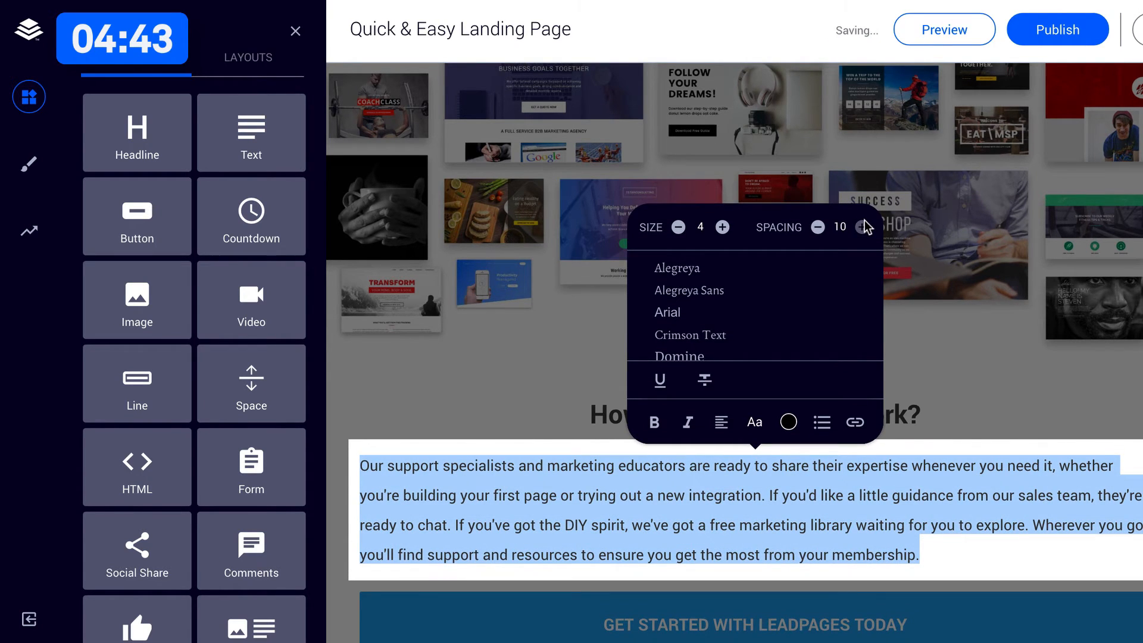
{"action": "left_click", "coordinate": [722, 227]}
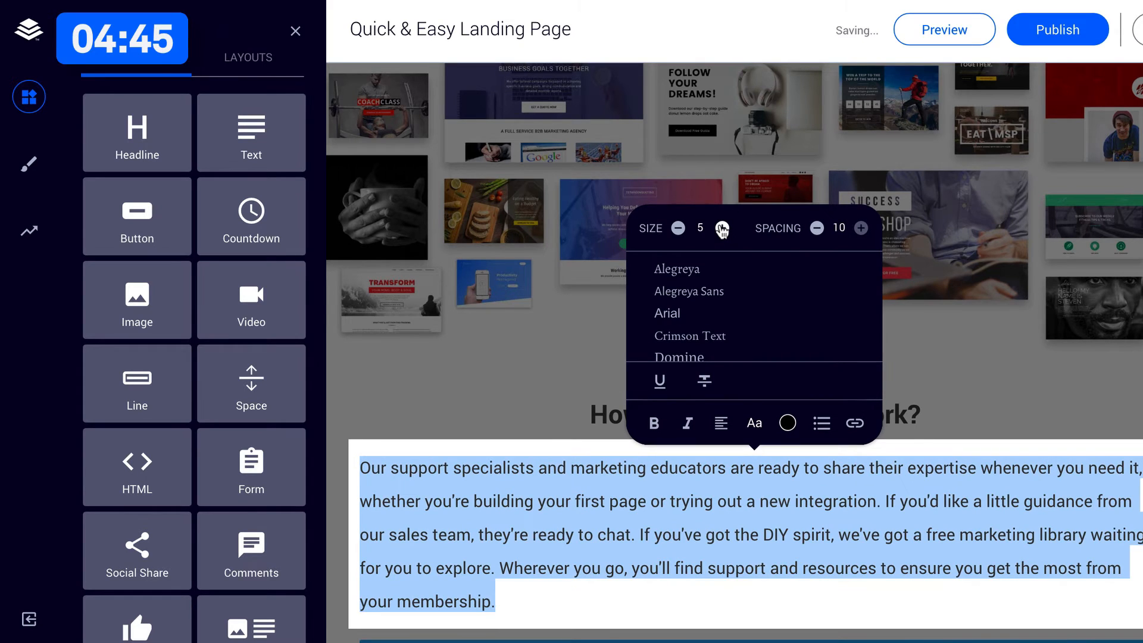
{"action": "left_click", "coordinate": [678, 228]}
Add an empty line at the end of the paragraph to separate it from the call-to-action button.
{"action": "left_click", "coordinate": [967, 553]}
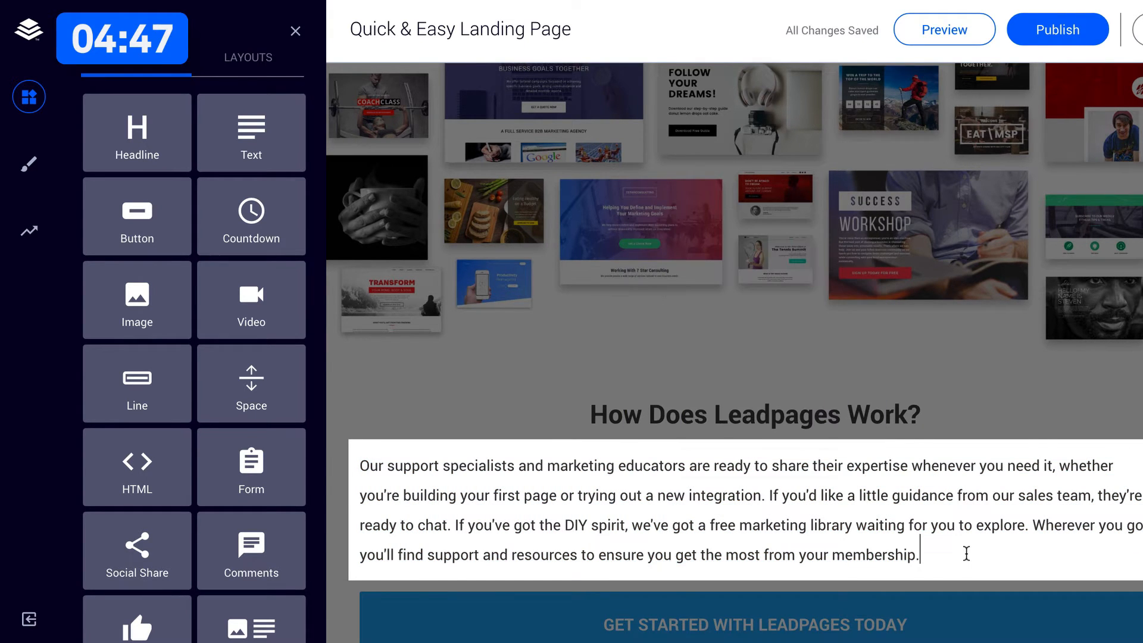
{"action": "key", "text": "Return"}
{"action": "scroll", "coordinate": [709, 530], "scroll_direction": "down", "scroll_amount": 3}
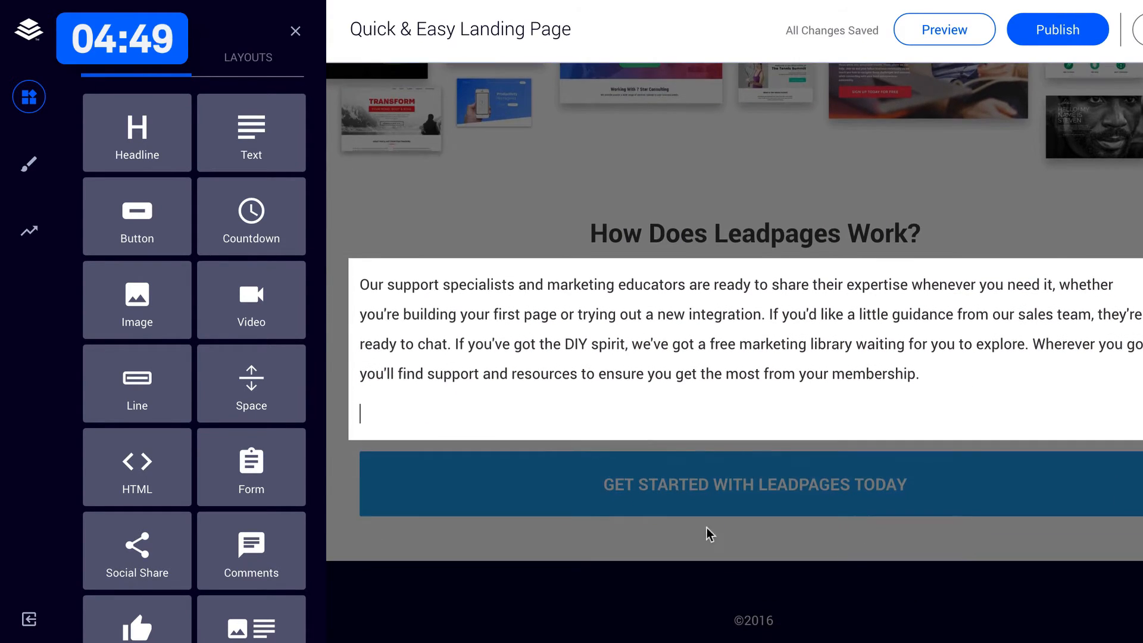
{"action": "left_click", "coordinate": [698, 545]}
Add Space widgets on both sides of the paragraph and narrow their columns so the text fills the wide middle column.
{"action": "left_click_drag", "start_coordinate": [253, 363], "coordinate": [1142, 377]}
{"action": "left_click_drag", "start_coordinate": [615, 495], "coordinate": [433, 495]}
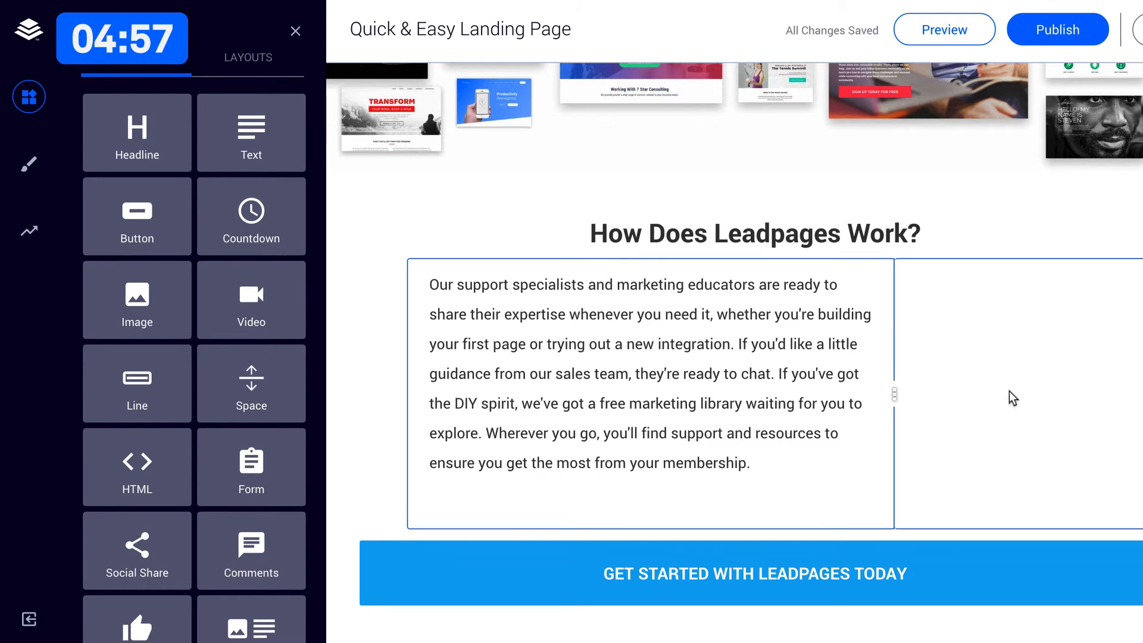
{"action": "left_click_drag", "start_coordinate": [1009, 391], "coordinate": [1120, 389]}
Add Space widgets on both sides of the "GET STARTED WITH LEADPAGES TODAY" button and resize the columns to centre it at about two-thirds width.
{"action": "scroll", "coordinate": [856, 356], "scroll_direction": "down", "scroll_amount": 2}
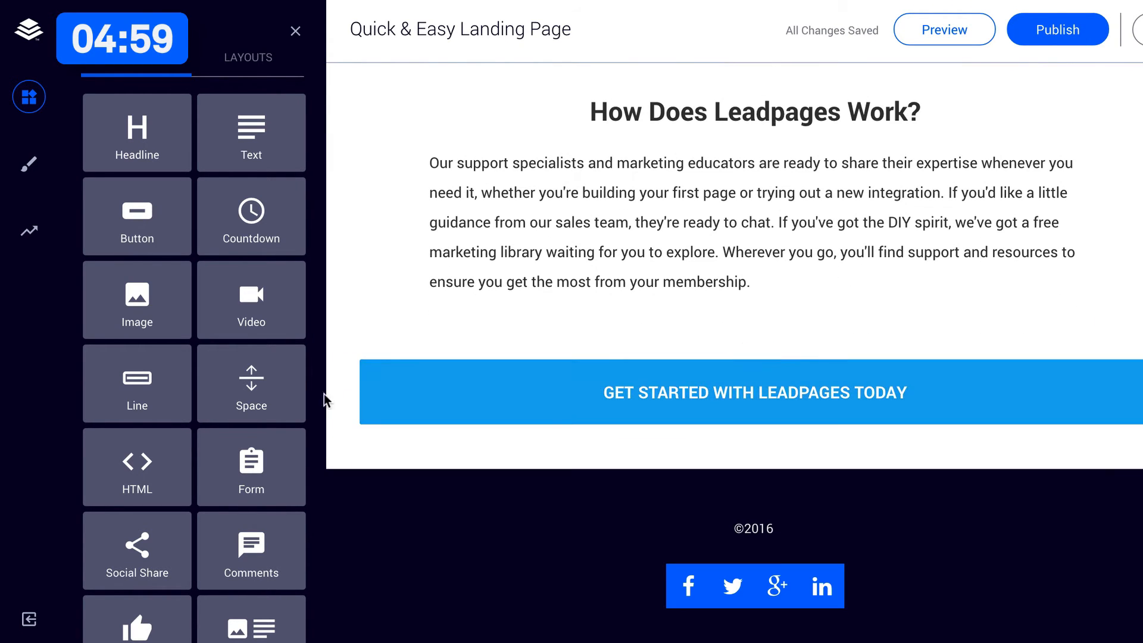
{"action": "left_click_drag", "start_coordinate": [251, 381], "coordinate": [616, 394]}
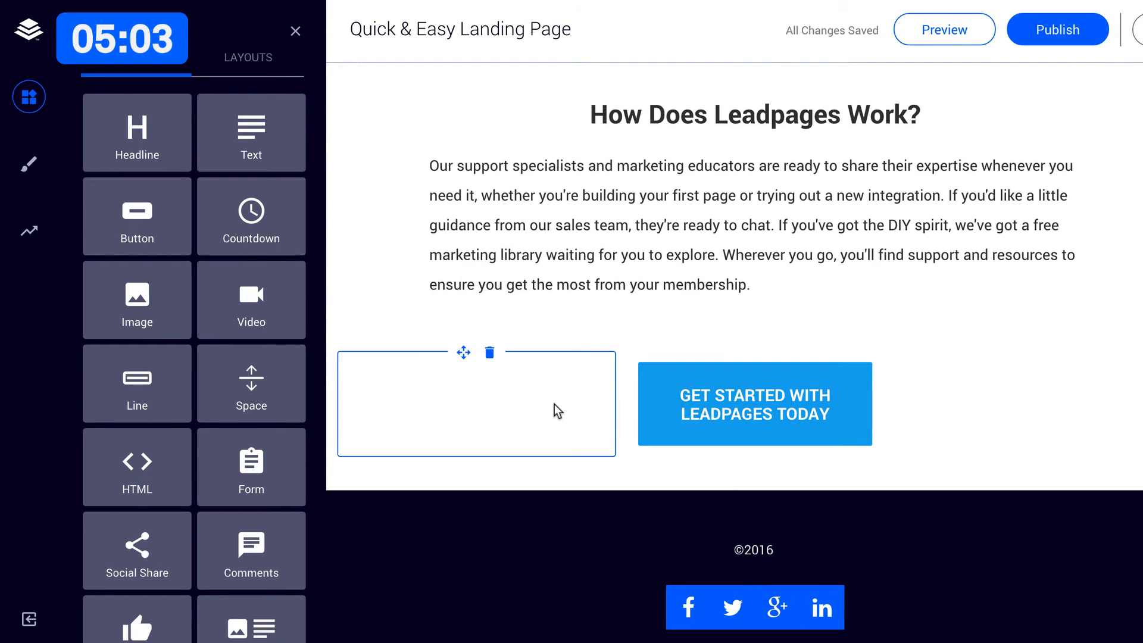
{"action": "left_click", "coordinate": [626, 405]}
{"action": "left_click", "coordinate": [599, 335]}
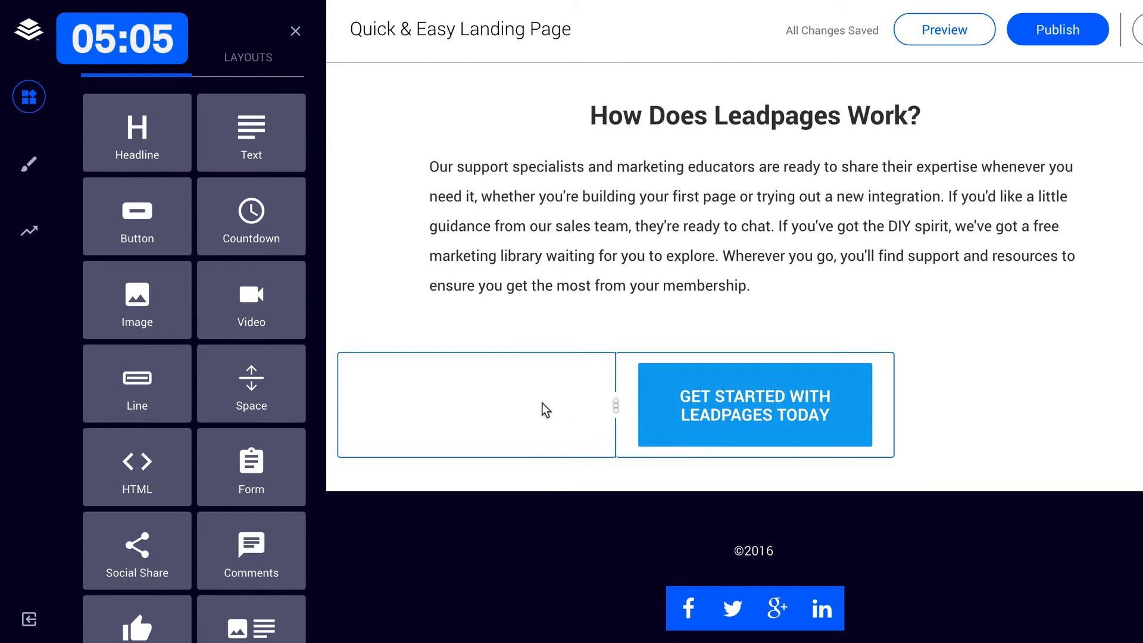
{"action": "left_click_drag", "start_coordinate": [542, 403], "coordinate": [475, 401]}
{"action": "left_click_drag", "start_coordinate": [895, 396], "coordinate": [1039, 393]}
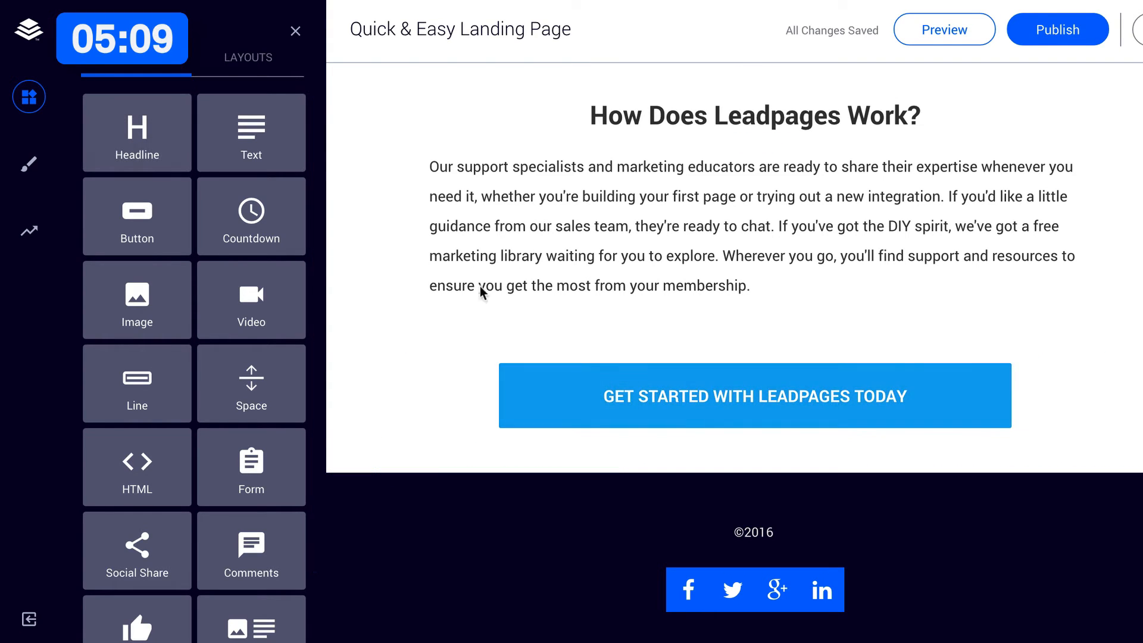
Set the background colour of the "GET STARTED WITH LEADPAGES TODAY" button to the copied brand blue #0069ff.
{"action": "left_click", "coordinate": [783, 417]}
{"action": "left_click", "coordinate": [782, 474]}
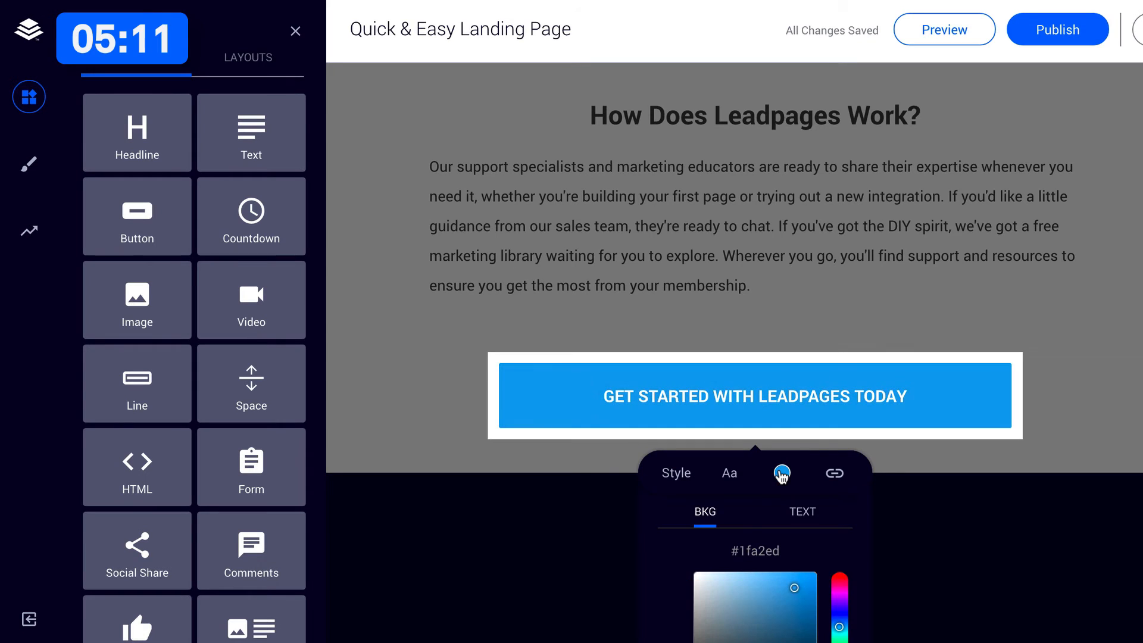
{"action": "double_click", "coordinate": [748, 548]}
{"action": "type", "text": "0069FF"}
{"action": "left_click", "coordinate": [740, 237]}
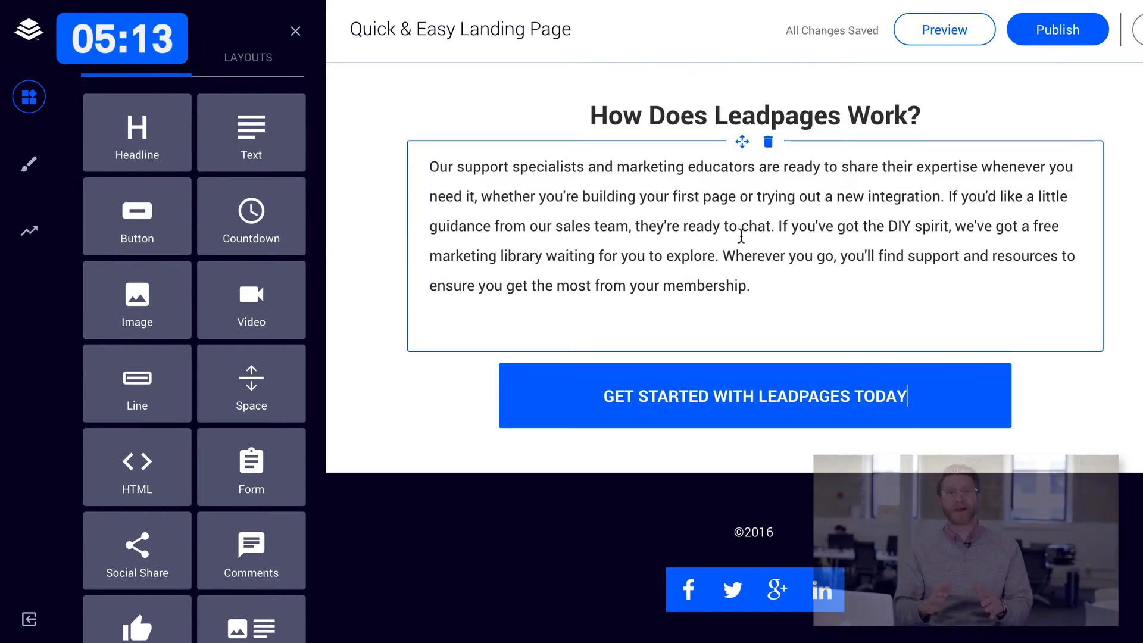
Link the header's "GET STARTED" button to a Leadbox and open that pop-up for editing.
{"action": "scroll", "coordinate": [1118, 444], "scroll_direction": "up", "scroll_amount": 15}
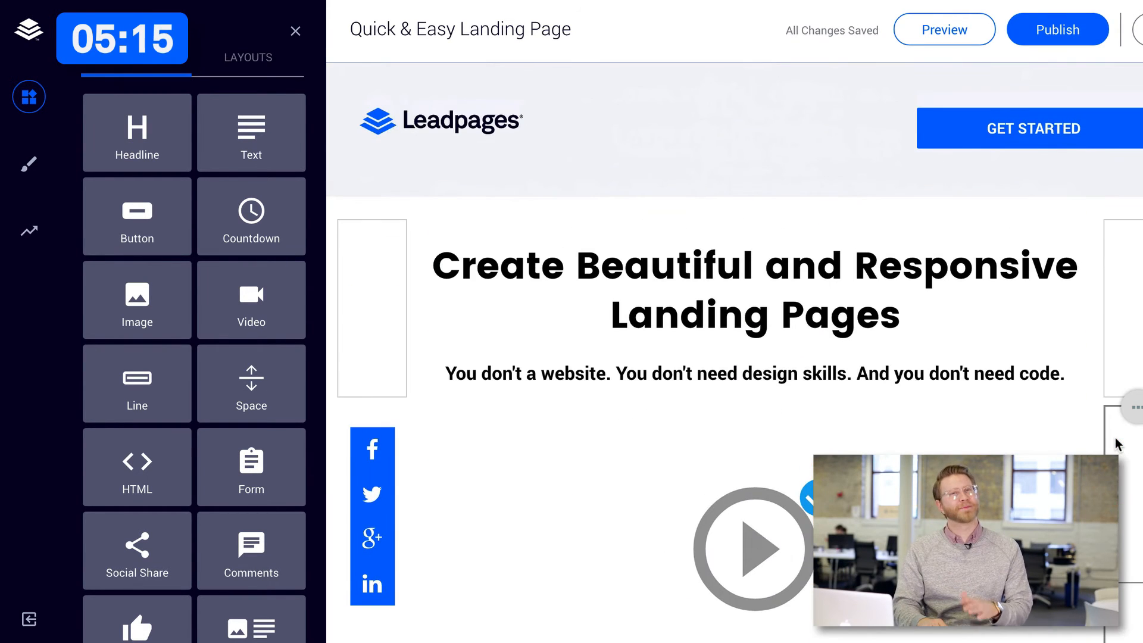
{"action": "left_click", "coordinate": [1019, 124]}
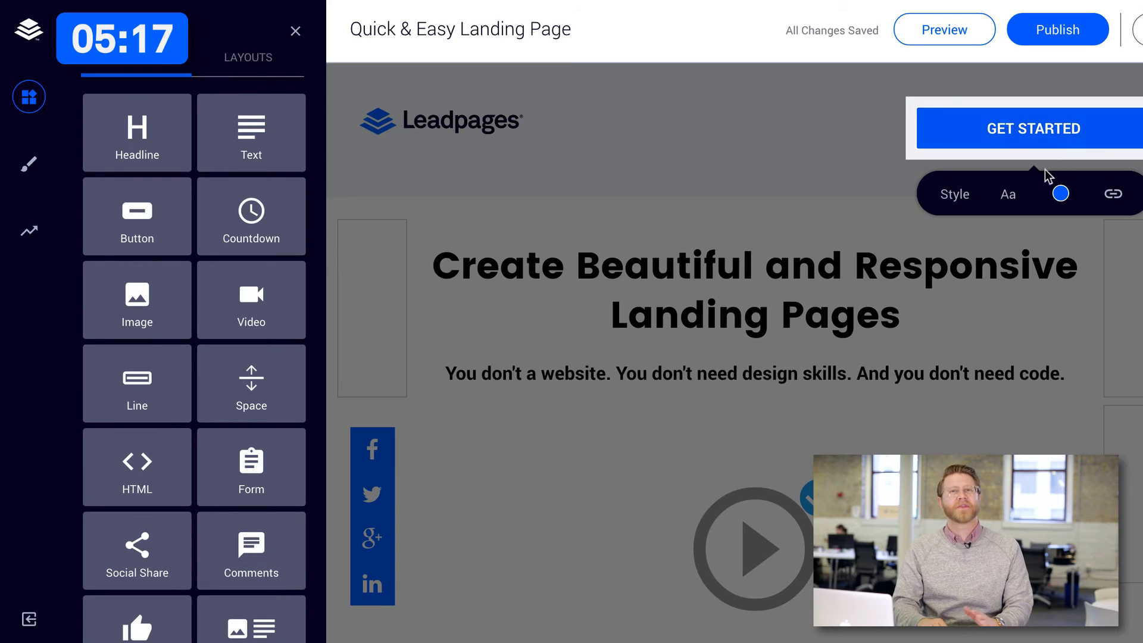
{"action": "left_click", "coordinate": [1114, 196]}
{"action": "left_click", "coordinate": [1050, 198]}
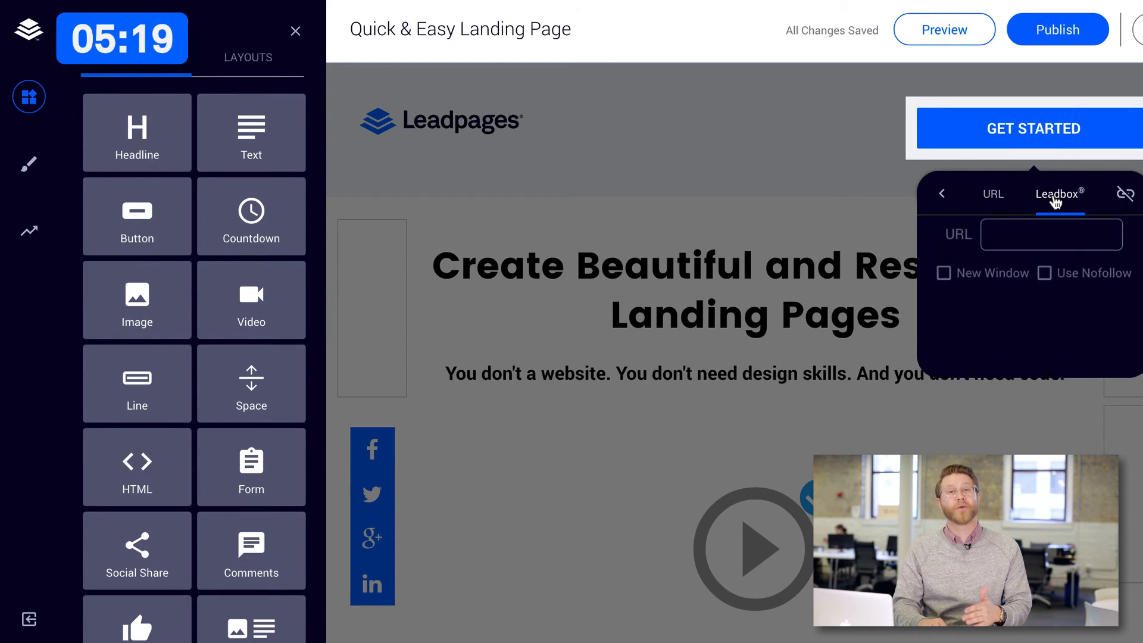
{"action": "left_click", "coordinate": [1039, 397]}
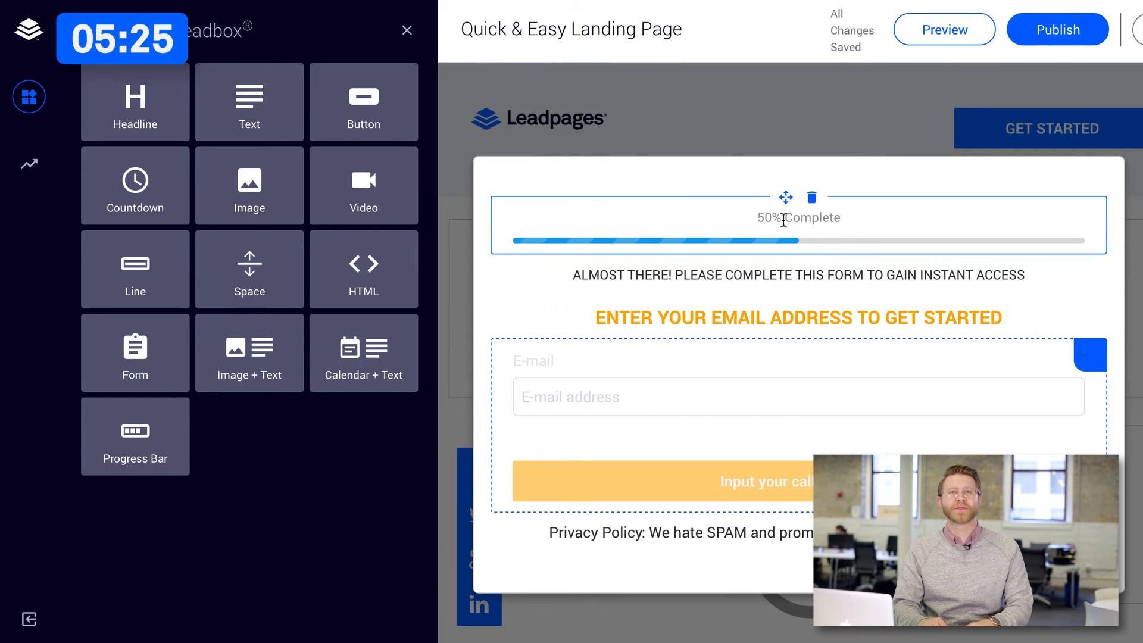
Set the Leadbox progress bar's completed colour to #0069ff and its completed value to 75%.
{"action": "left_click", "coordinate": [784, 220]}
{"action": "left_click", "coordinate": [852, 288]}
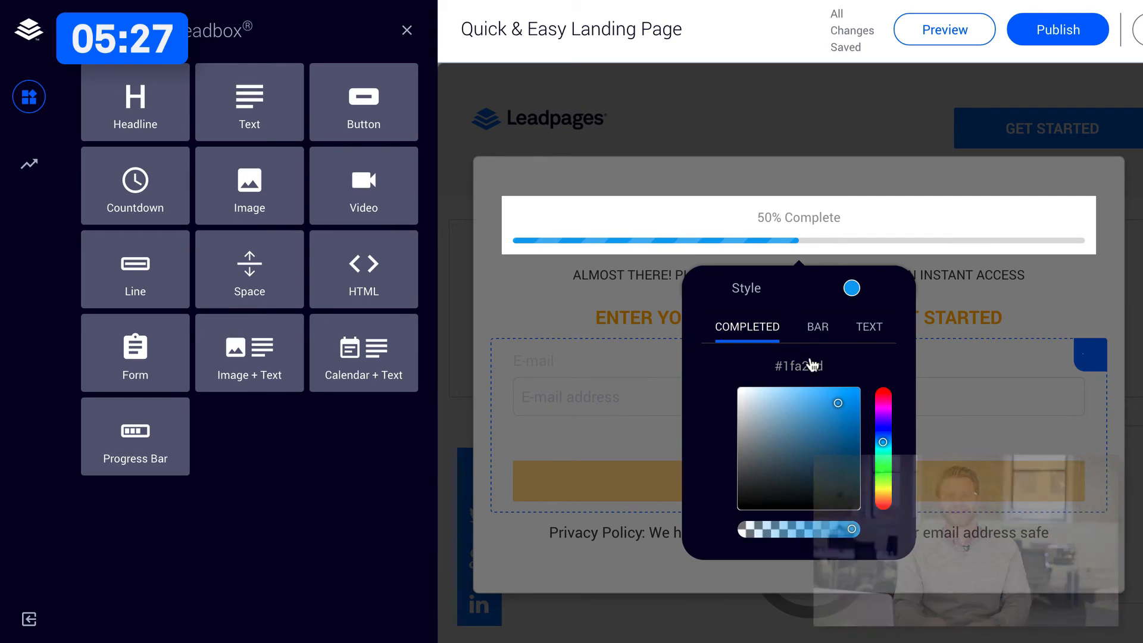
{"action": "double_click", "coordinate": [804, 370]}
{"action": "type", "text": "0069ff"}
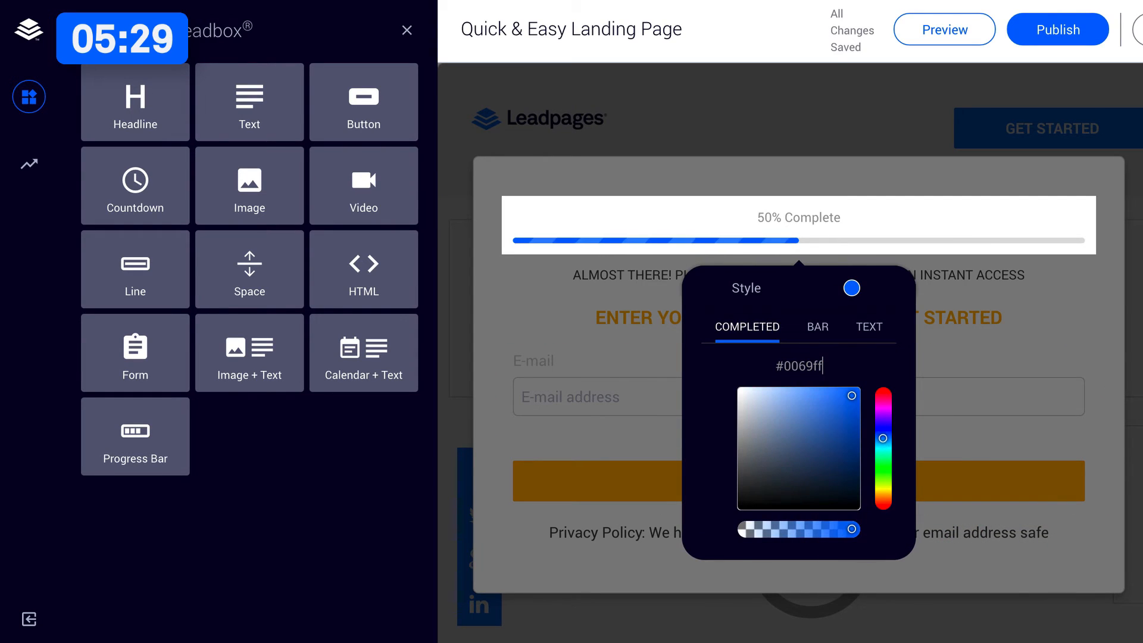
{"action": "left_click", "coordinate": [752, 295]}
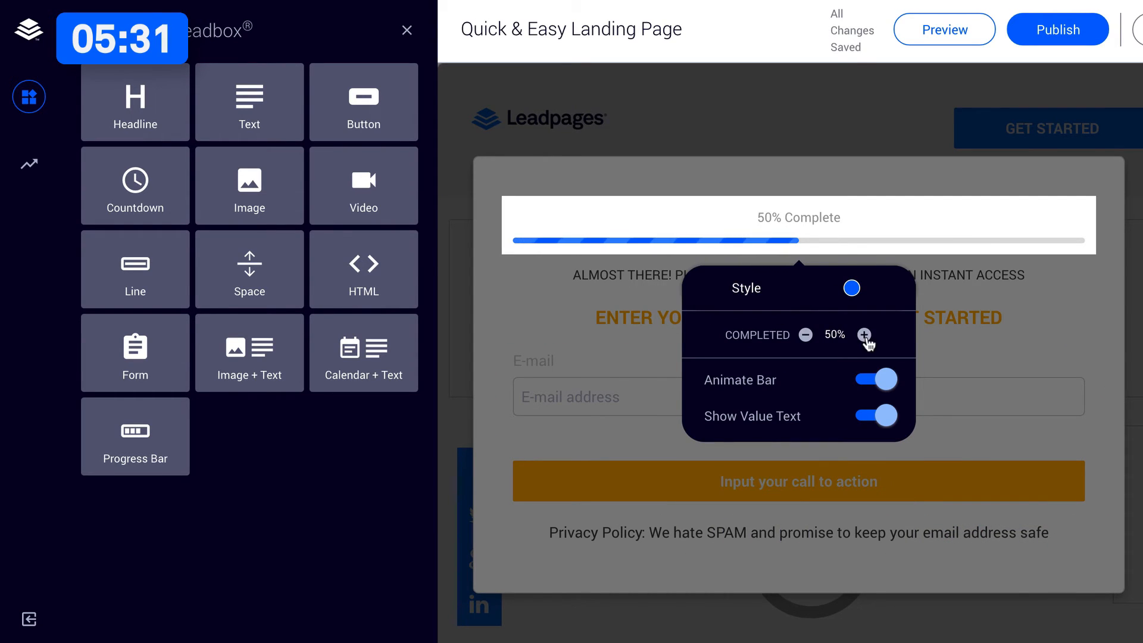
{"action": "left_click", "coordinate": [865, 335]}
{"action": "left_click", "coordinate": [865, 335]}
{"action": "left_click", "coordinate": [864, 335]}
{"action": "left_click", "coordinate": [864, 335]}
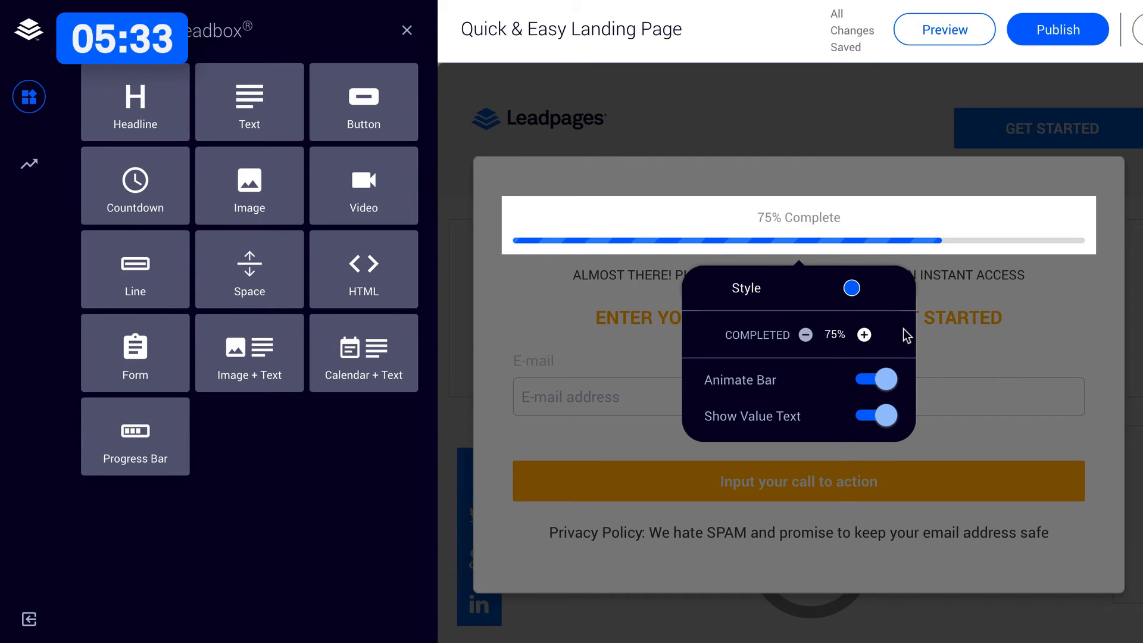
{"action": "left_click", "coordinate": [894, 286]}
Delete the "ALMOST THERE!" text from the Leadbox and replace its orange headline with "Download our guide to landing pages!".
{"action": "left_click", "coordinate": [811, 253]}
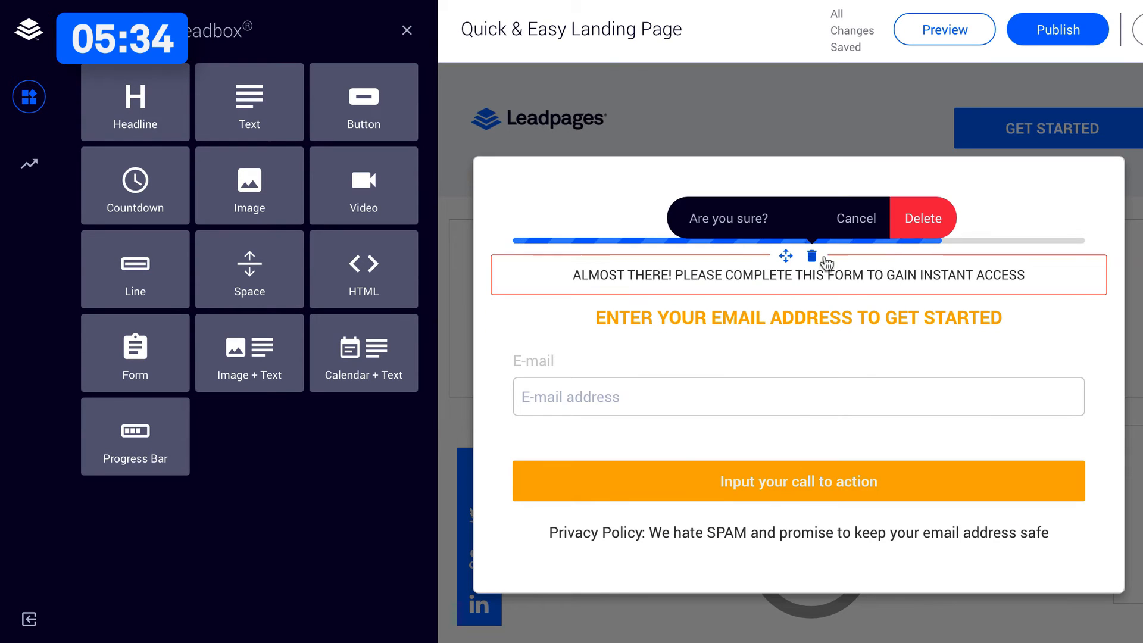
{"action": "left_click", "coordinate": [921, 218]}
{"action": "left_click", "coordinate": [835, 296]}
{"action": "triple_click", "coordinate": [836, 295]}
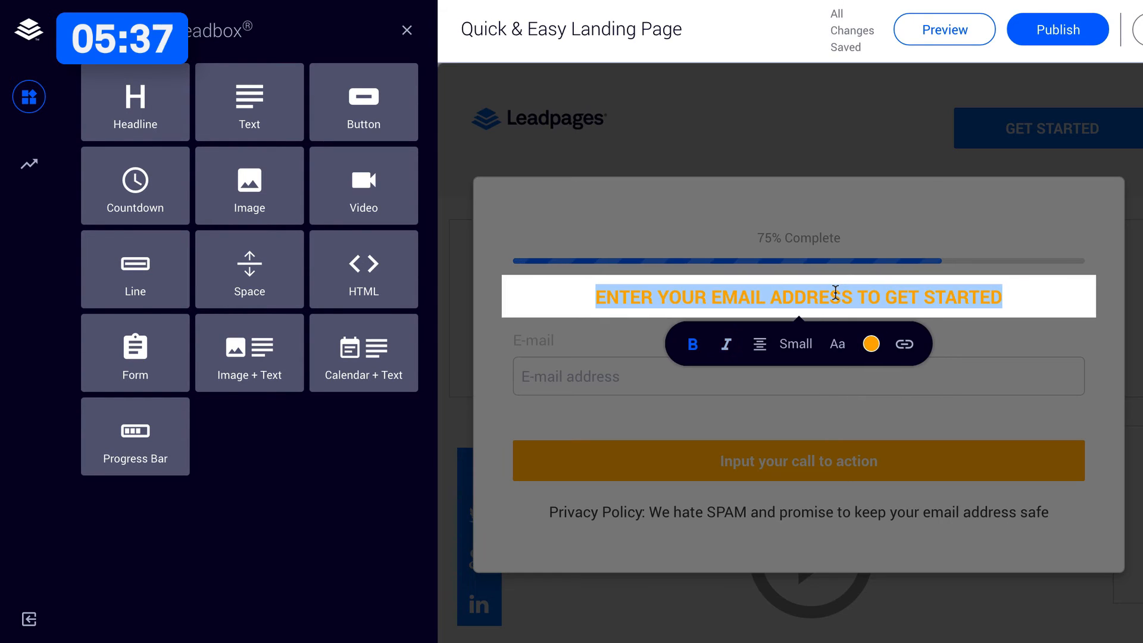
{"action": "type", "text": "Dw"}
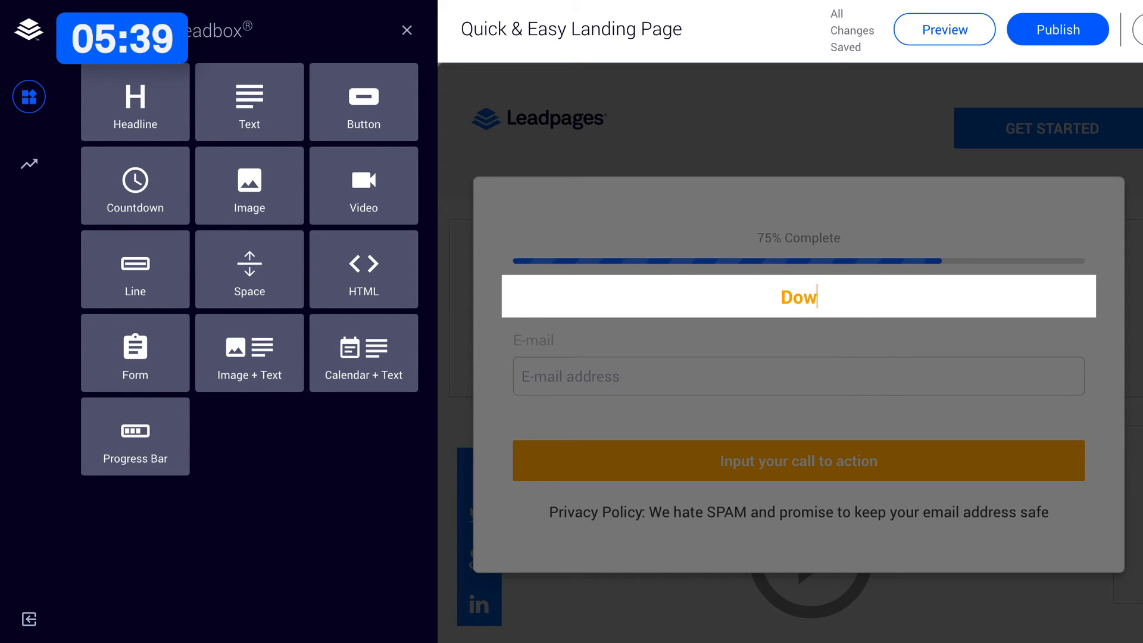
{"action": "type", "text": "wnload our guide "}
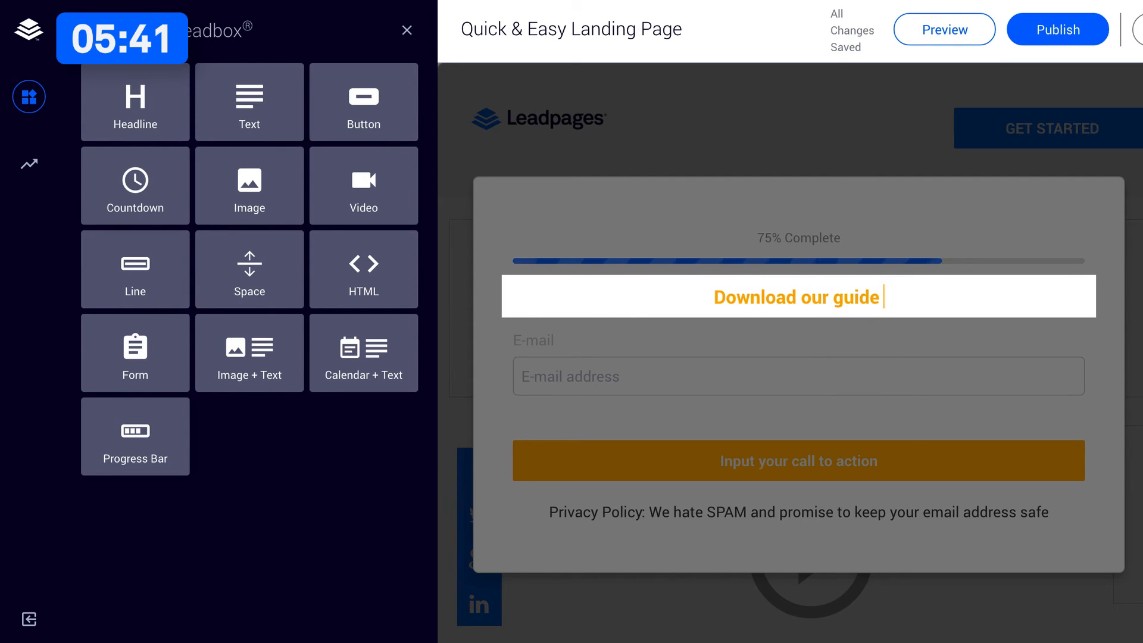
{"action": "type", "text": "to landing pages!"}
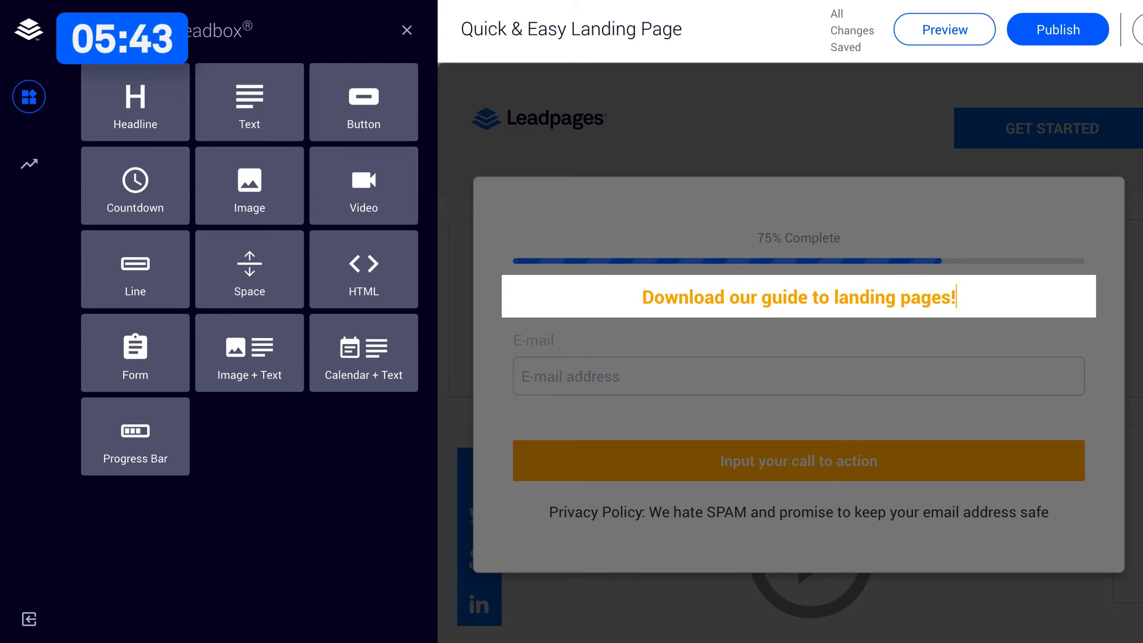
Set the Leadbox headline's colour to black #000000 and its font size to 8.
{"action": "triple_click", "coordinate": [863, 304]}
{"action": "left_click", "coordinate": [871, 344]}
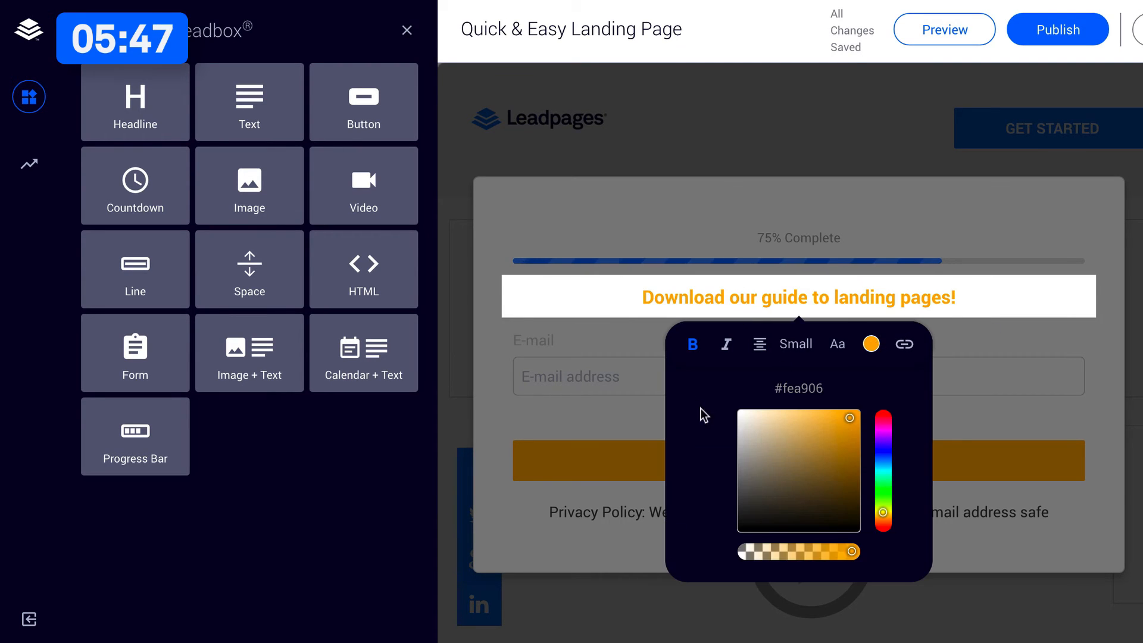
{"action": "left_click_drag", "start_coordinate": [758, 503], "coordinate": [729, 520]}
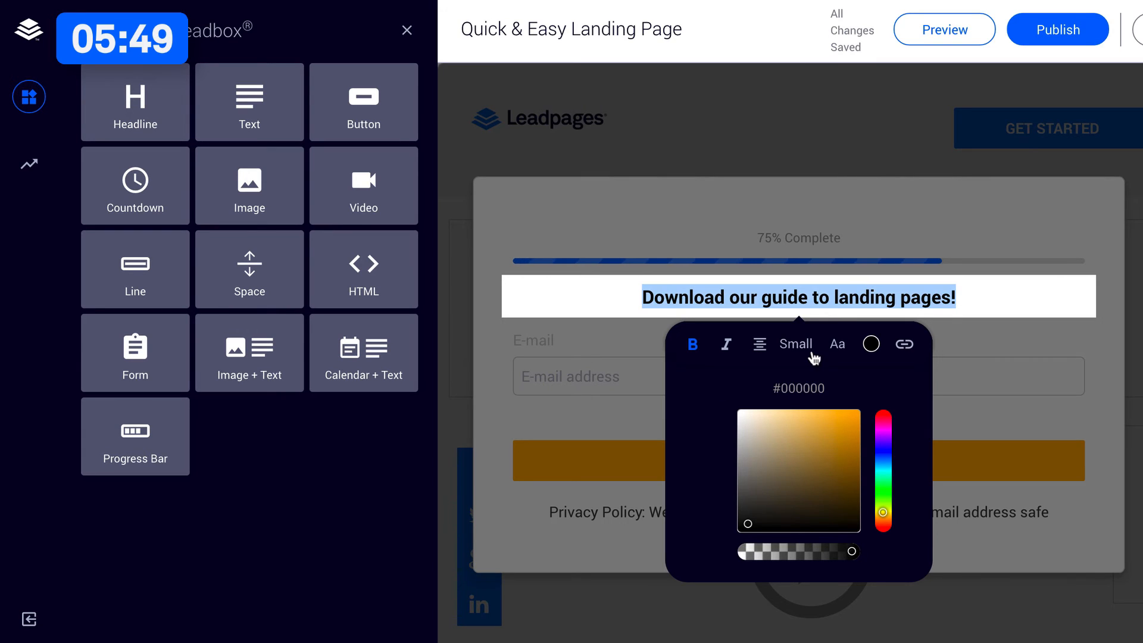
{"action": "left_click", "coordinate": [838, 343]}
{"action": "left_click", "coordinate": [763, 391]}
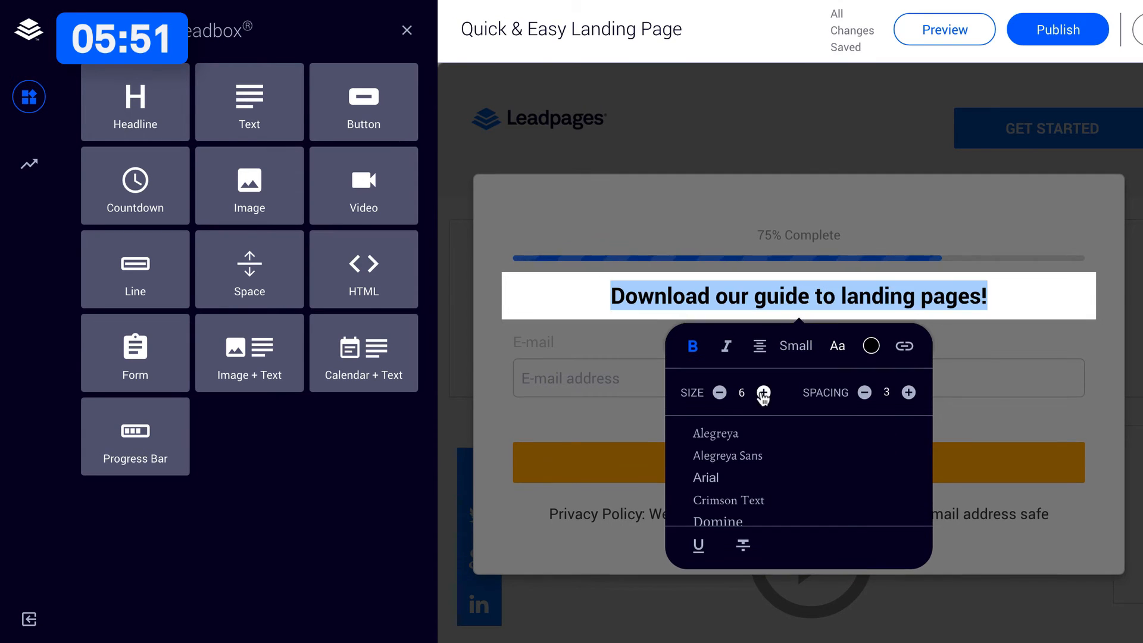
{"action": "left_click", "coordinate": [764, 391]}
{"action": "left_click", "coordinate": [763, 396]}
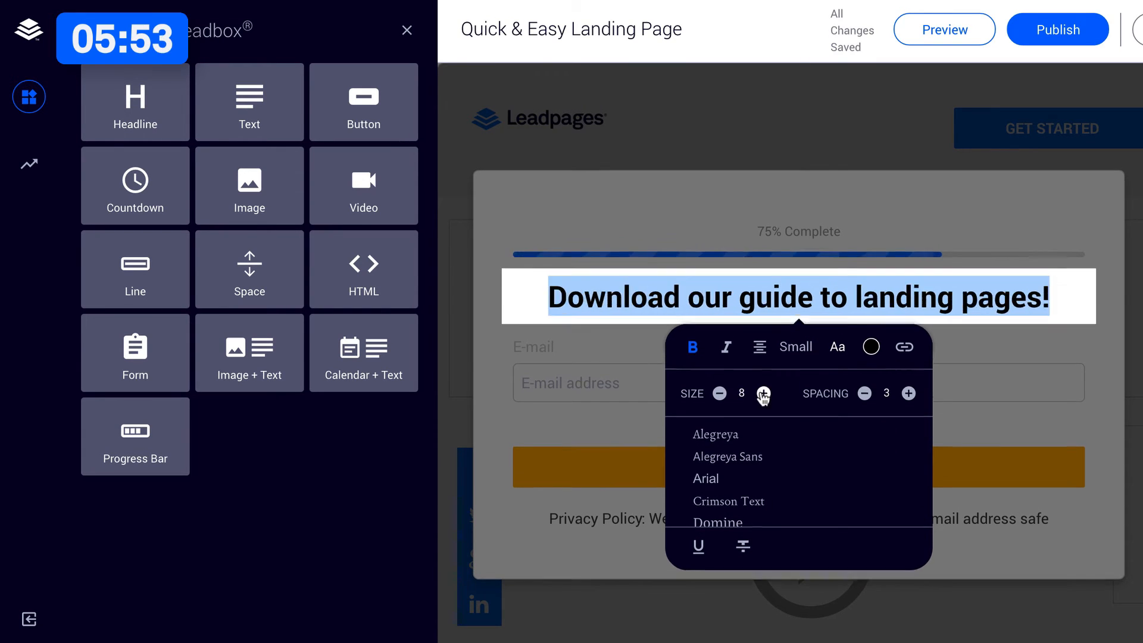
{"action": "left_click", "coordinate": [573, 359]}
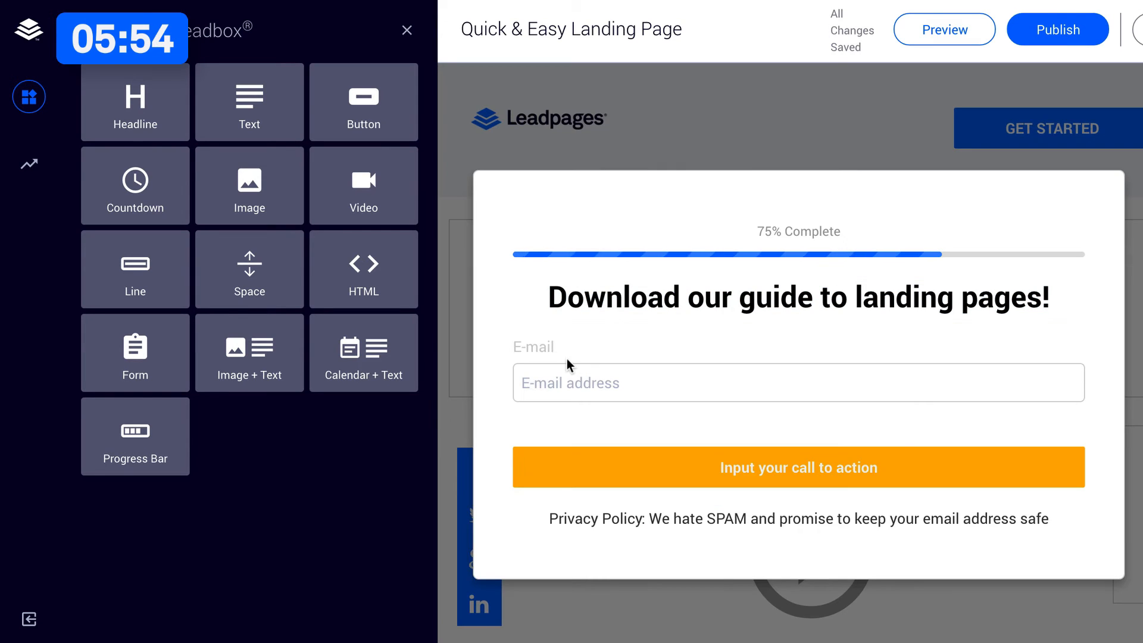
Clear the label of the form's E-mail field and set its placeholder text to "Enter your email address here...".
{"action": "left_click", "coordinate": [539, 349]}
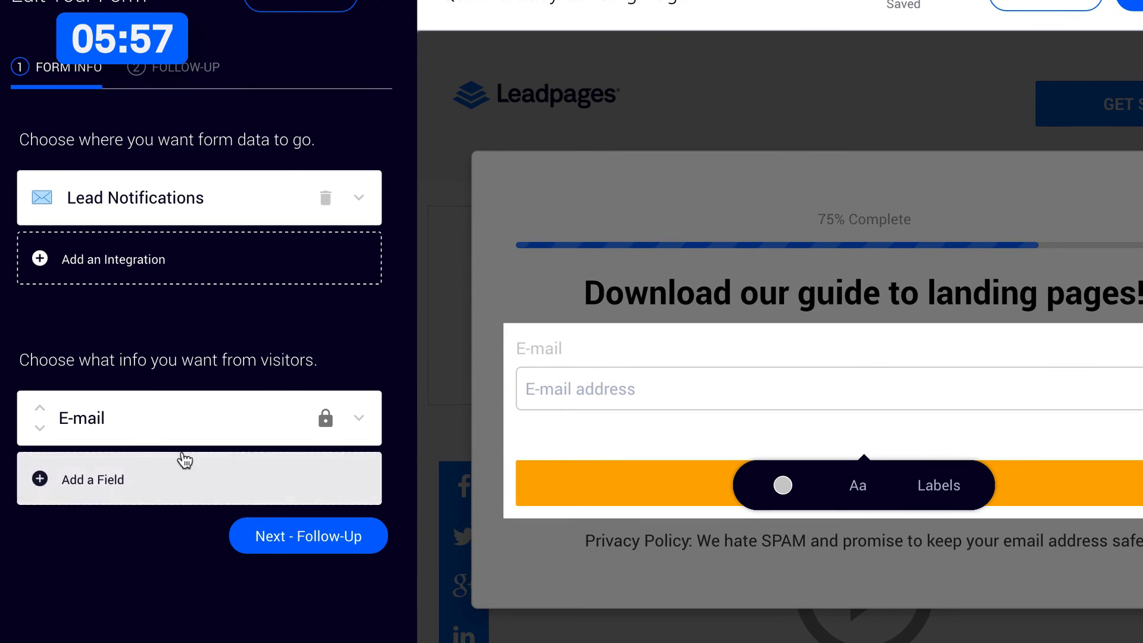
{"action": "left_click", "coordinate": [118, 425]}
{"action": "triple_click", "coordinate": [135, 512]}
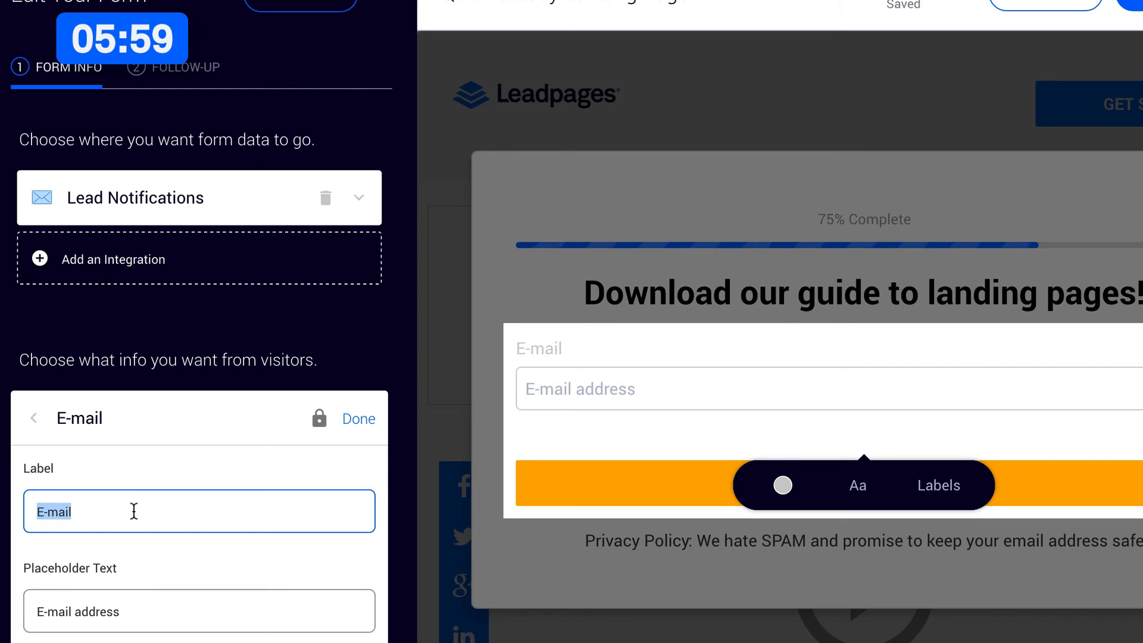
{"action": "key", "text": "BackSpace"}
{"action": "double_click", "coordinate": [110, 613]}
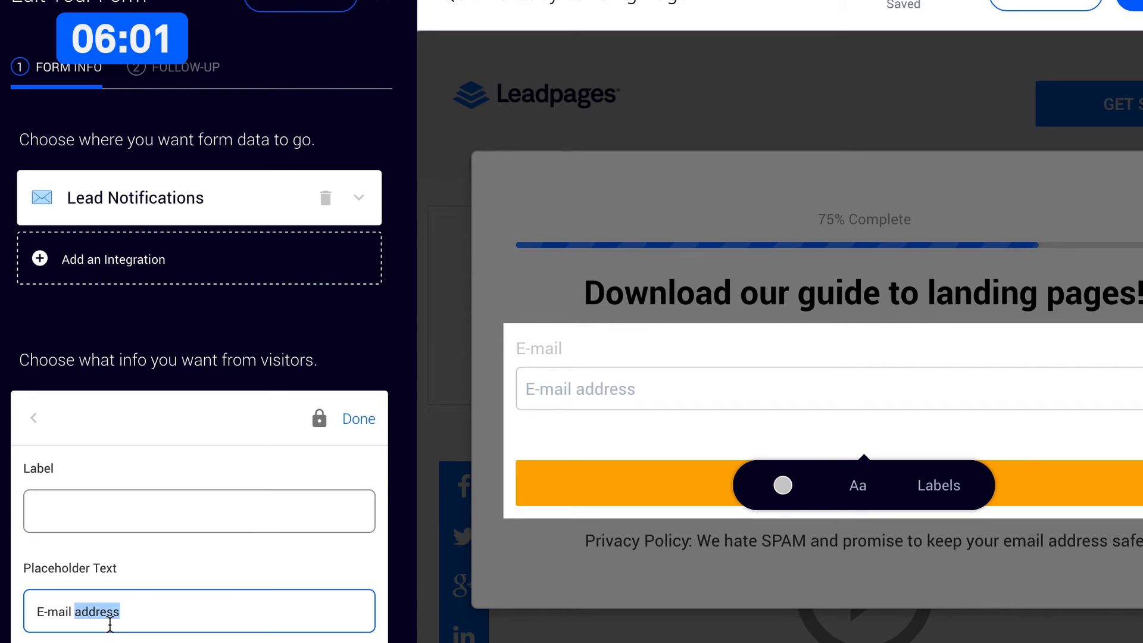
{"action": "type", "text": "Enter your e"}
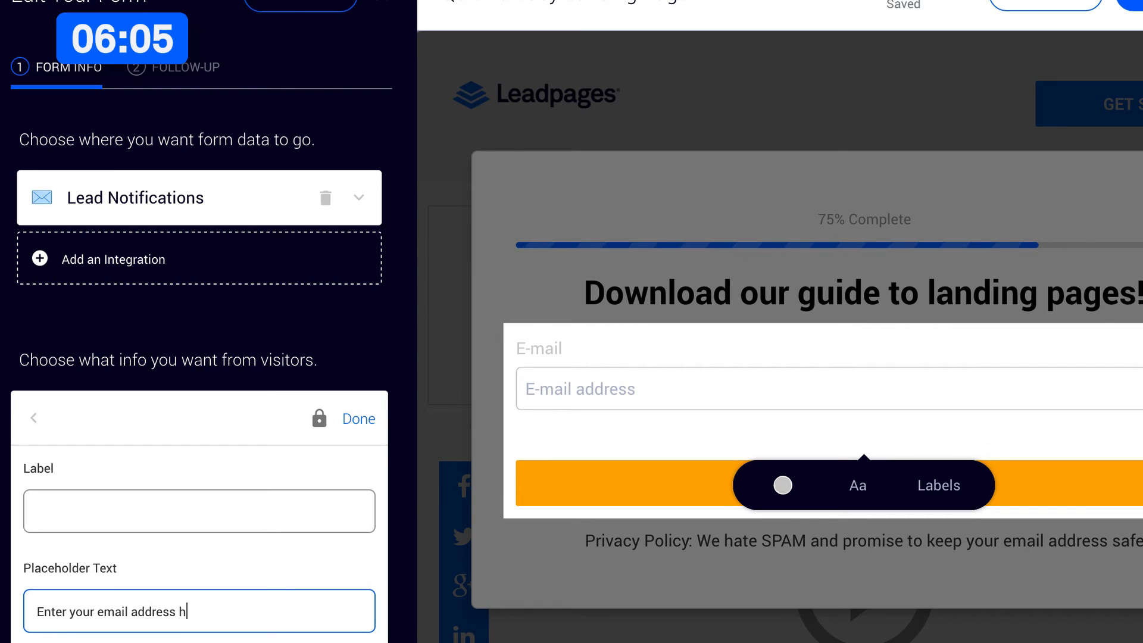
Add a MailChimp integration to the form, sending submissions to Quick & Easy Landing Page, and save the form settings.
{"action": "left_click", "coordinate": [364, 417]}
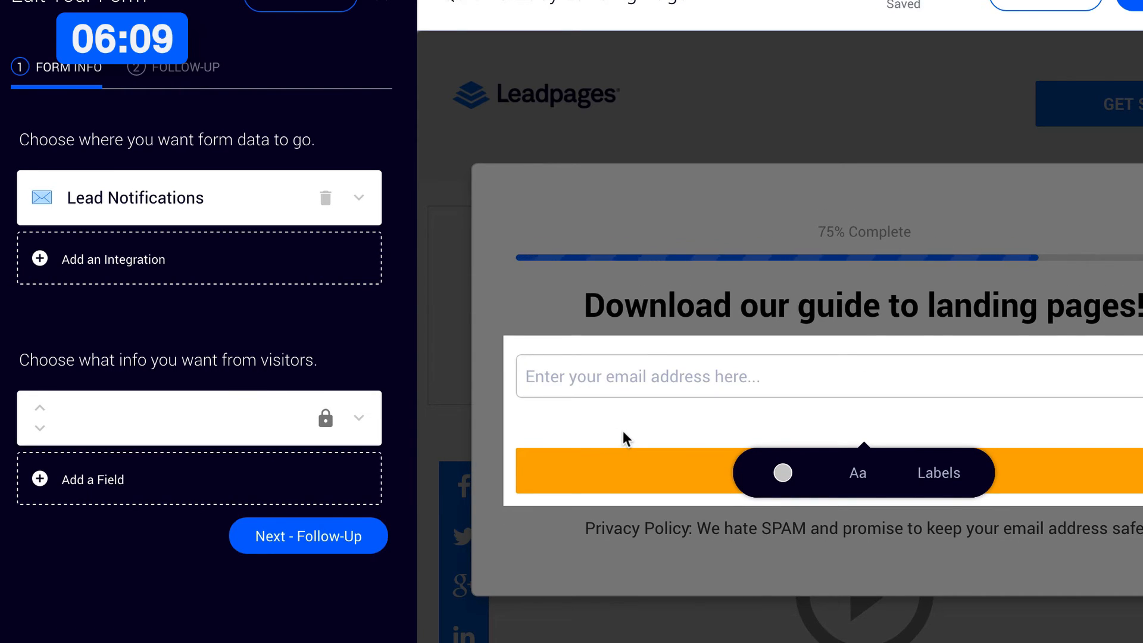
{"action": "left_click", "coordinate": [148, 280]}
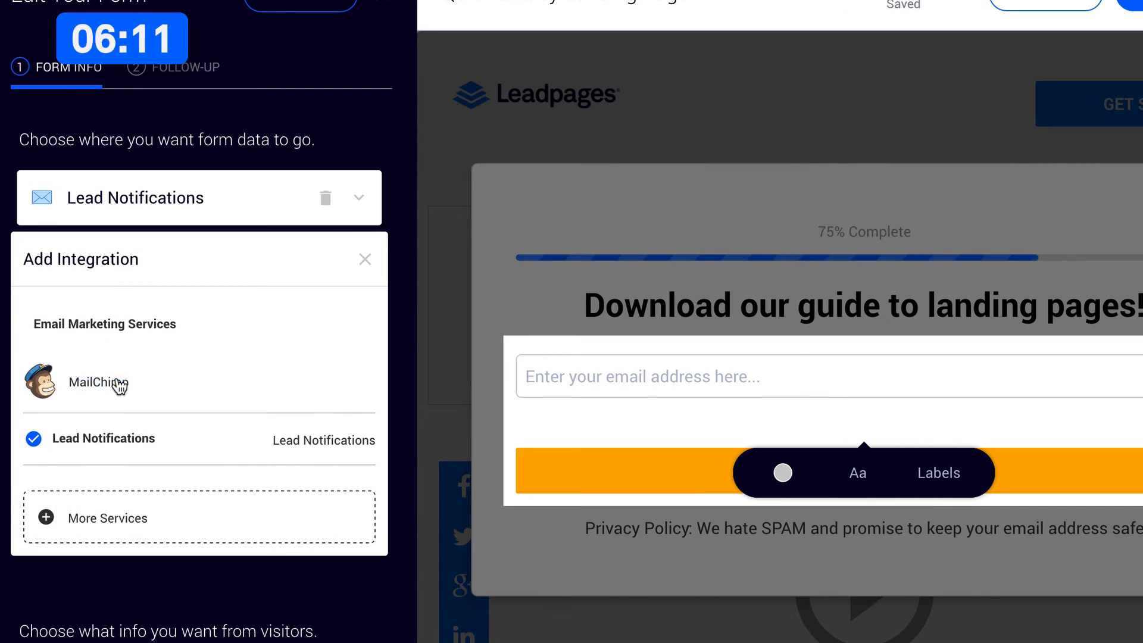
{"action": "left_click", "coordinate": [106, 389]}
{"action": "left_click", "coordinate": [189, 360]}
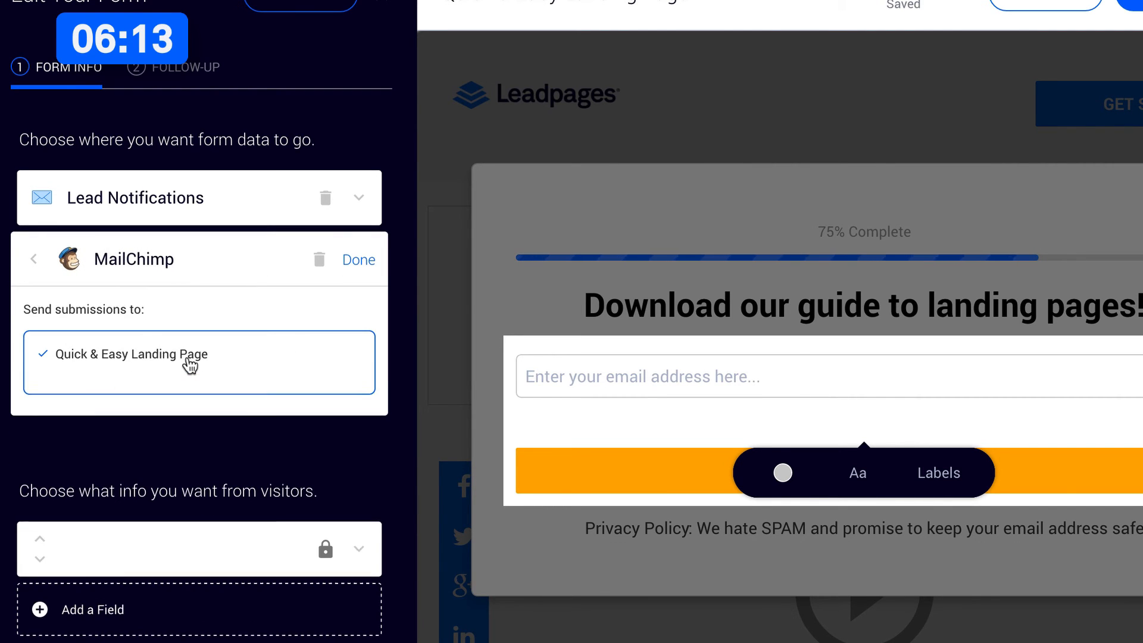
{"action": "left_click", "coordinate": [149, 356]}
{"action": "left_click", "coordinate": [359, 262]}
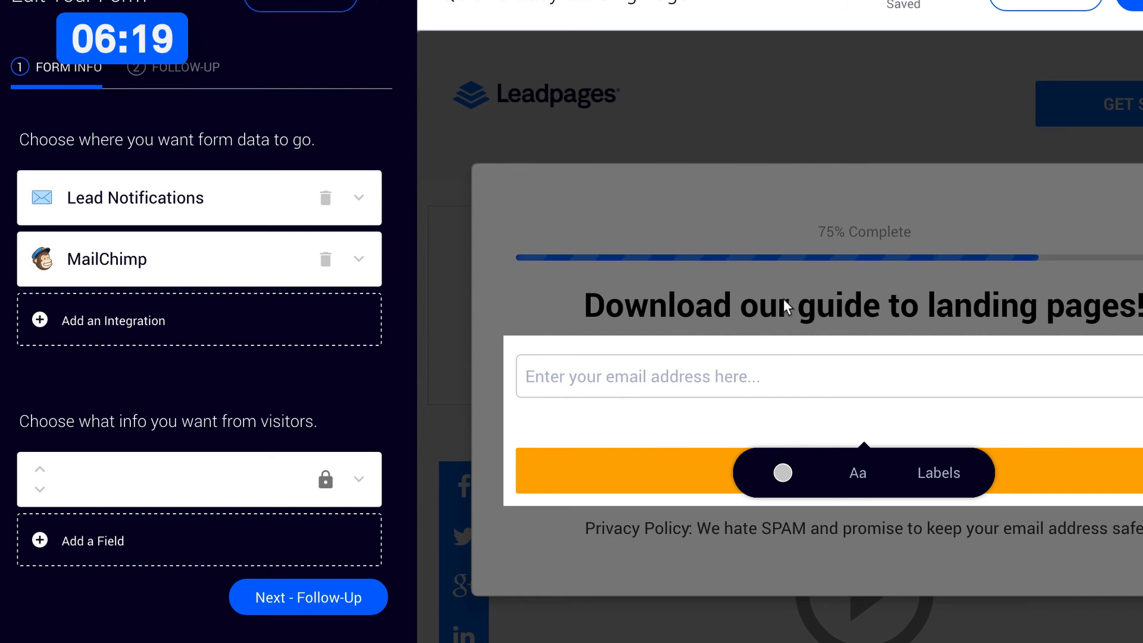
{"action": "left_click", "coordinate": [784, 300]}
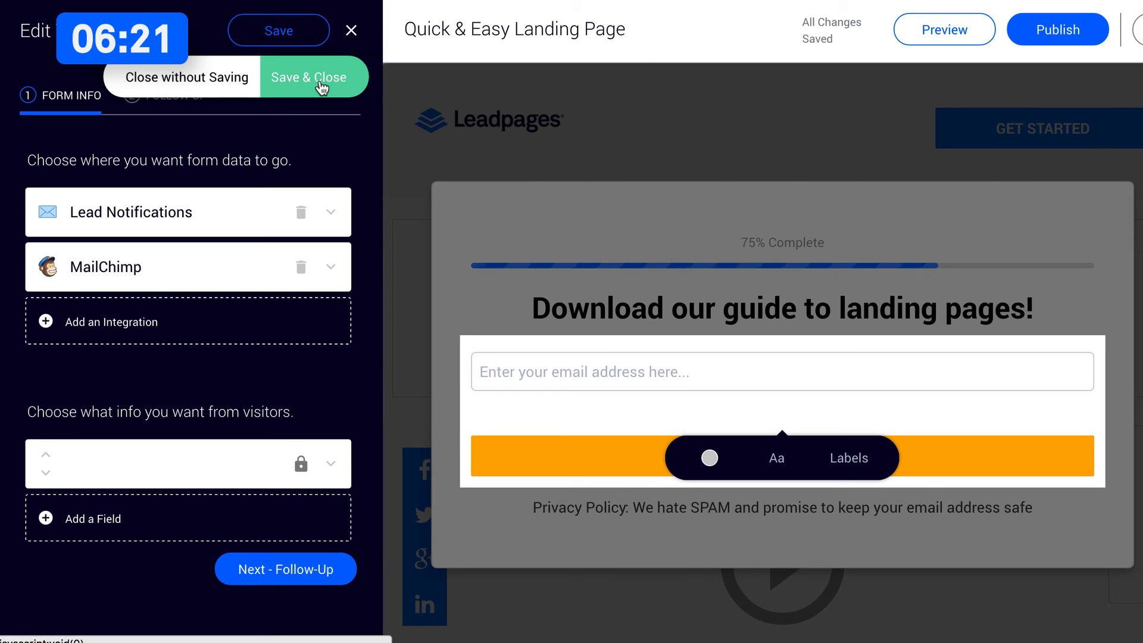
{"action": "left_click", "coordinate": [320, 84]}
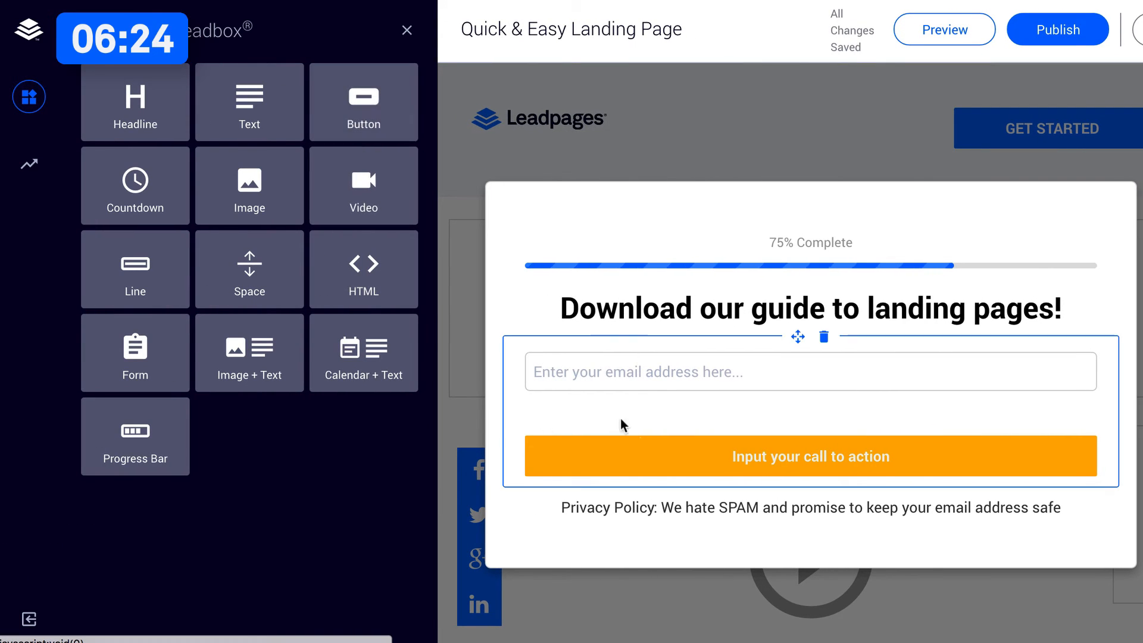
Set the form button's background colour to #fed200 and replace its label with "SEND ME THE FREE GUIDE NOW!".
{"action": "left_click", "coordinate": [667, 449]}
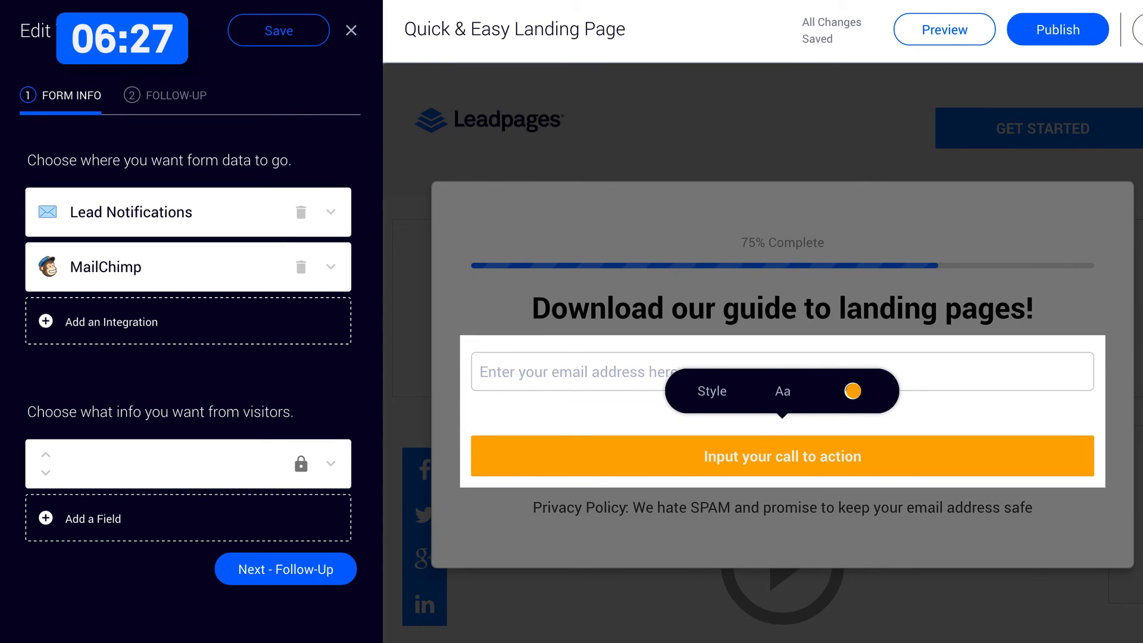
{"action": "left_click", "coordinate": [854, 392]}
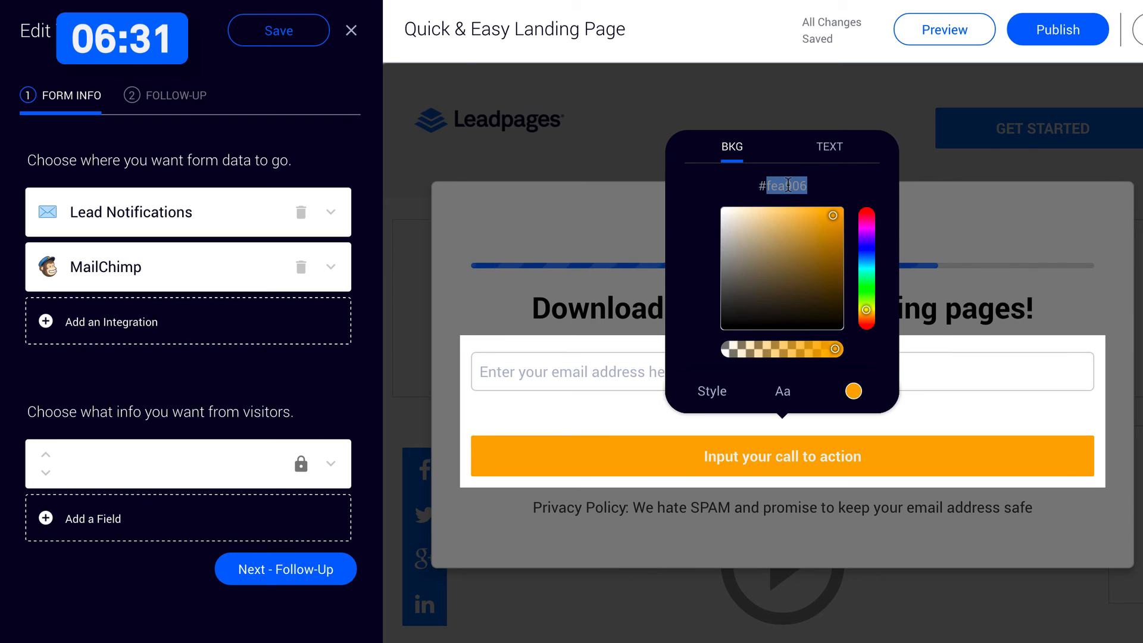
{"action": "key", "text": "Return"}
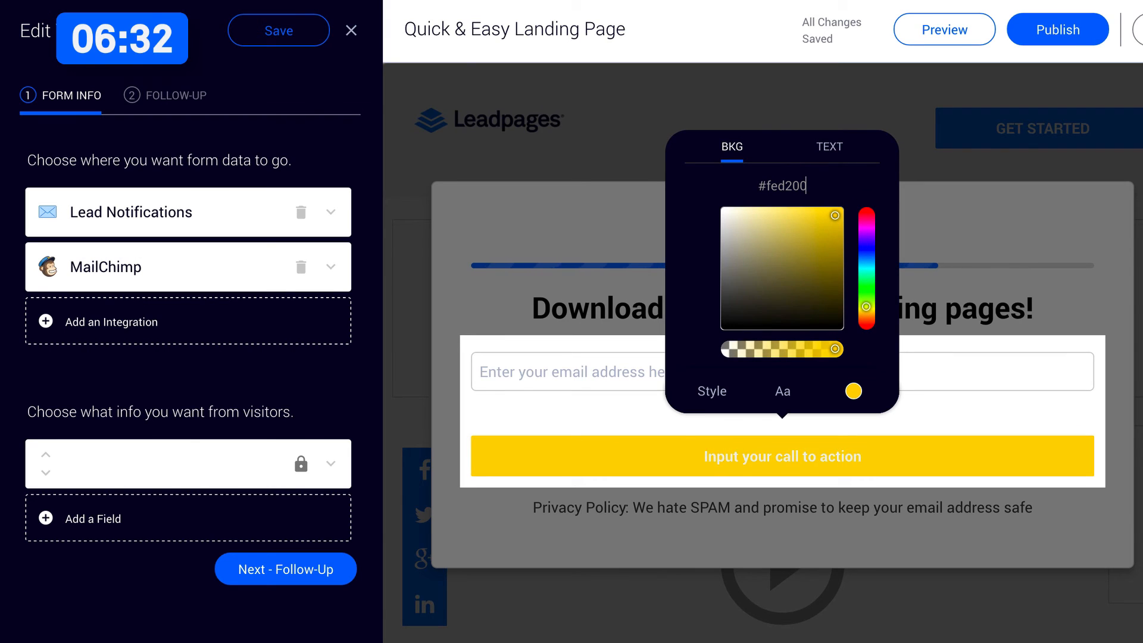
{"action": "double_click", "coordinate": [761, 461]}
{"action": "type", "text": "SEND ME THE FRE"}
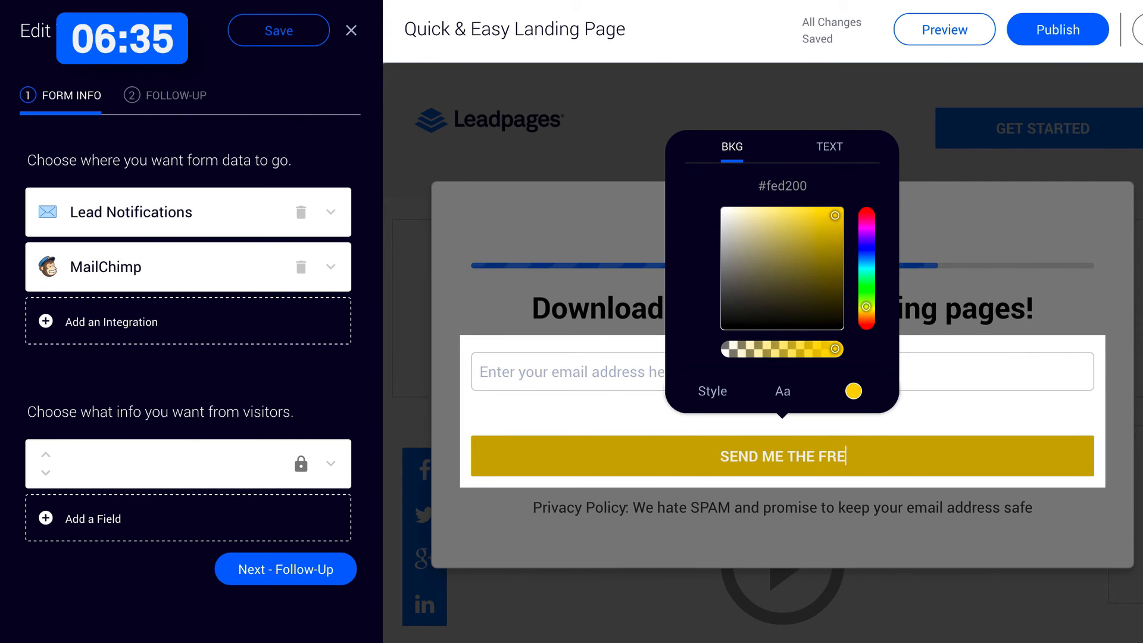
{"action": "type", "text": "E GUIDE NOW!"}
{"action": "triple_click", "coordinate": [730, 457]}
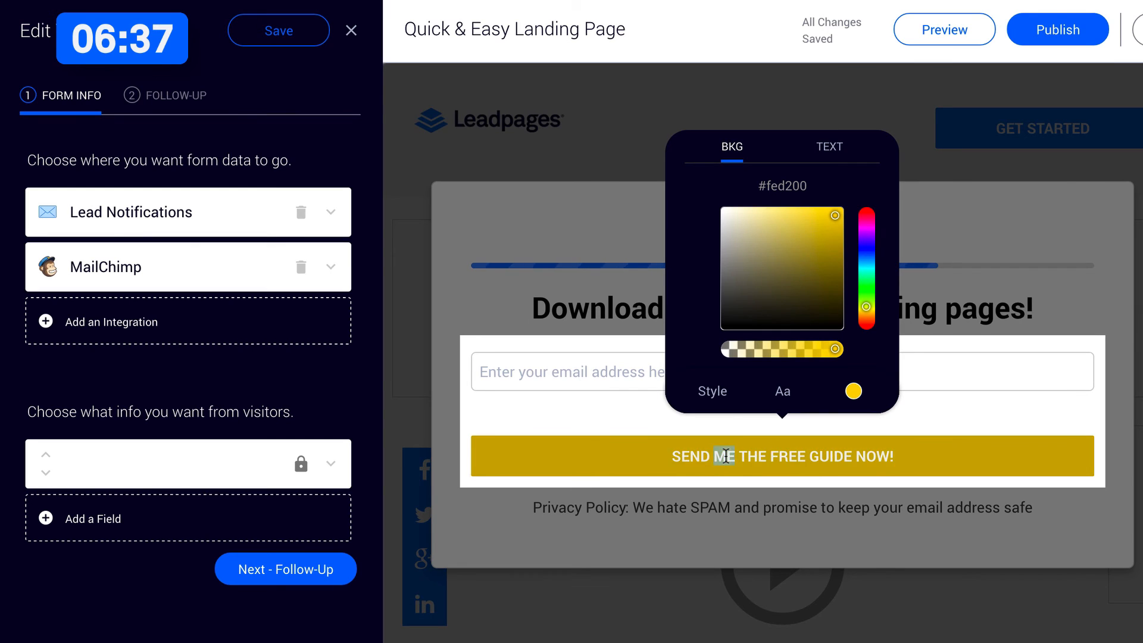
{"action": "left_click_drag", "start_coordinate": [808, 258], "coordinate": [710, 352]}
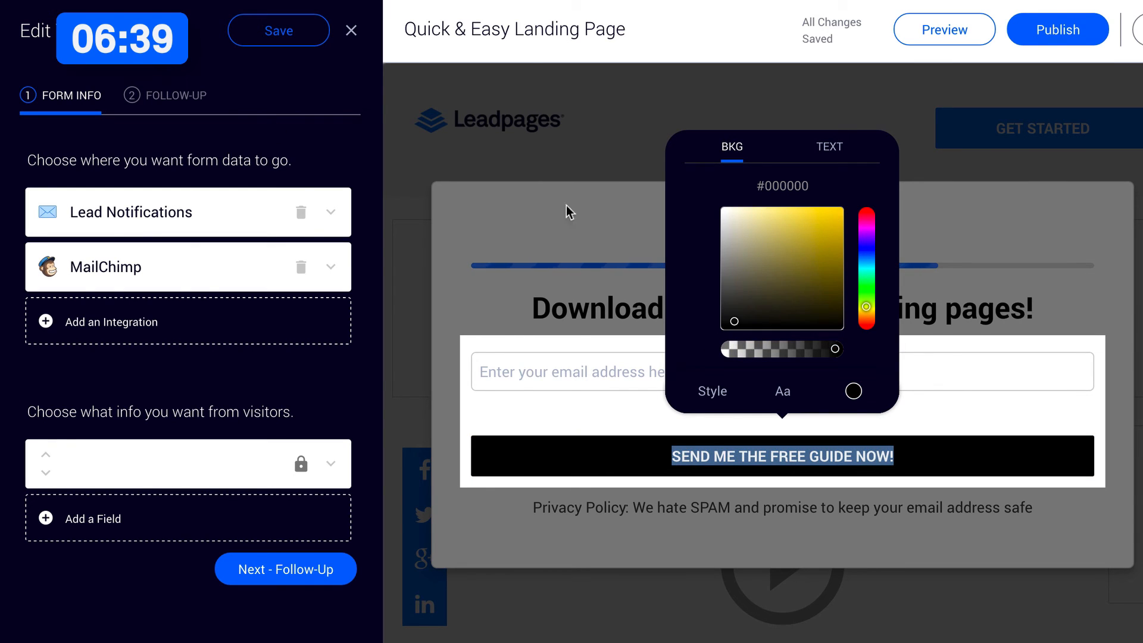
{"action": "double_click", "coordinate": [794, 186]}
{"action": "type", "text": "FED200"}
{"action": "key", "text": "Return"}
Make the form button's label black at font size 6, increase its spacing, and close the Leadbox editor.
{"action": "left_click", "coordinate": [831, 150]}
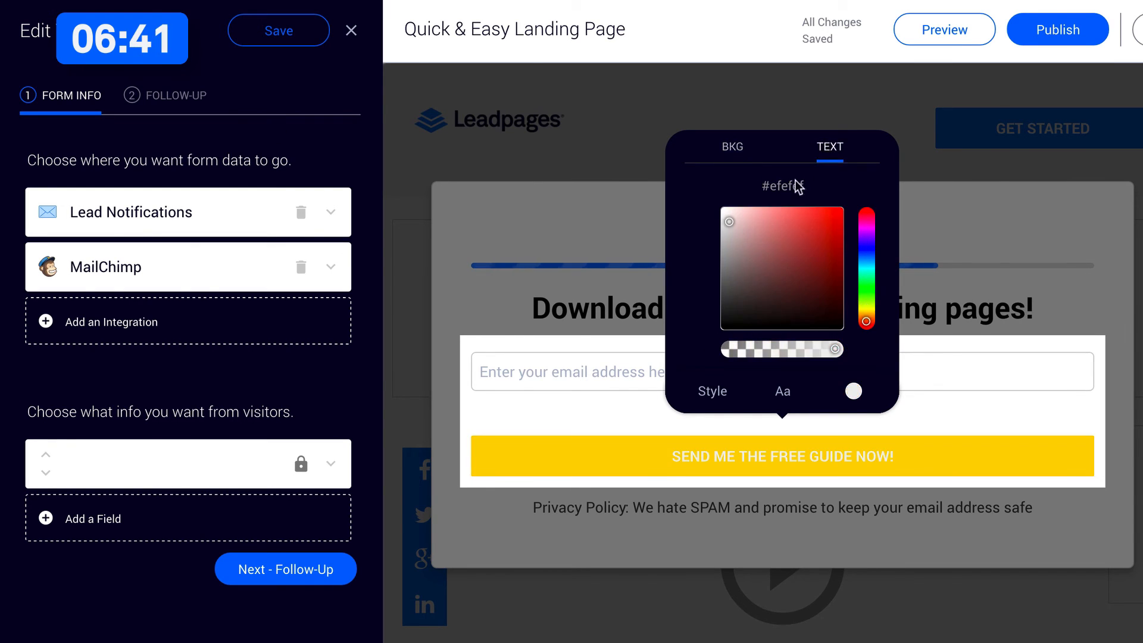
{"action": "left_click_drag", "start_coordinate": [780, 256], "coordinate": [755, 333]}
{"action": "left_click", "coordinate": [784, 394]}
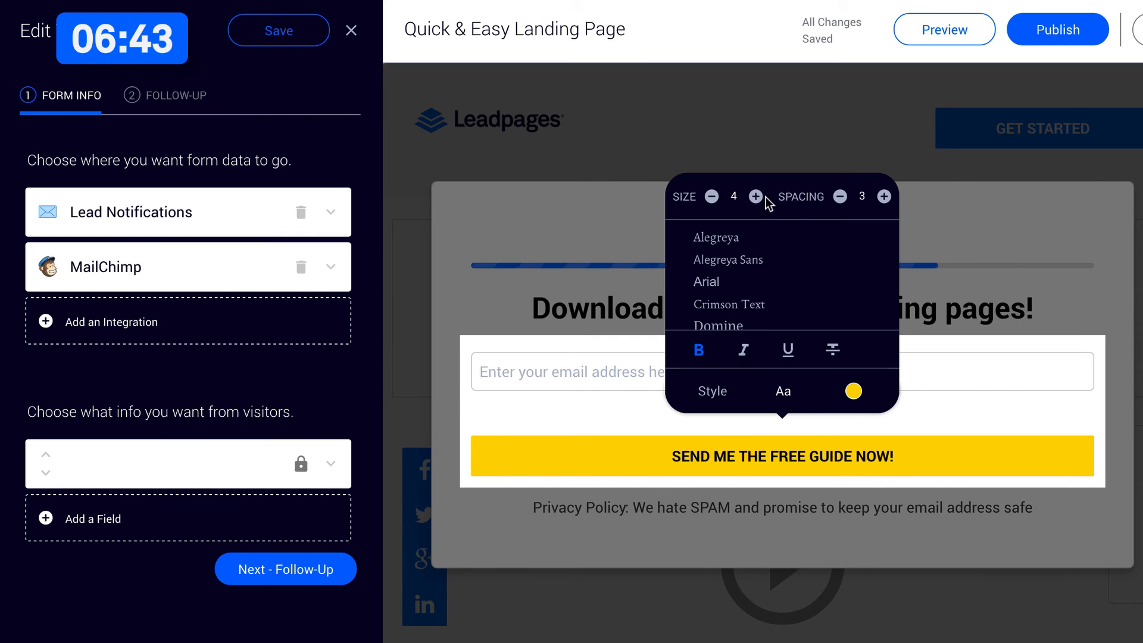
{"action": "left_click", "coordinate": [756, 197]}
{"action": "left_click", "coordinate": [755, 196]}
{"action": "left_click", "coordinate": [756, 197]}
{"action": "left_click", "coordinate": [711, 196]}
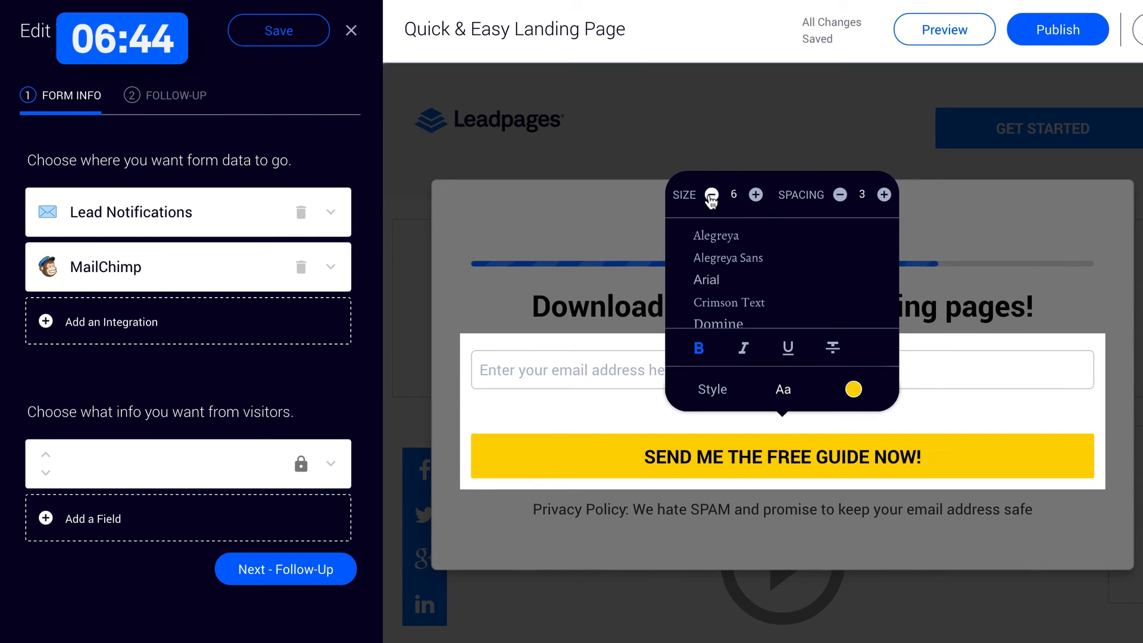
{"action": "left_click", "coordinate": [885, 195]}
{"action": "left_click", "coordinate": [885, 195]}
{"action": "left_click", "coordinate": [885, 195]}
{"action": "left_click", "coordinate": [886, 196]}
{"action": "left_click", "coordinate": [885, 195]}
{"action": "left_click", "coordinate": [1028, 238]}
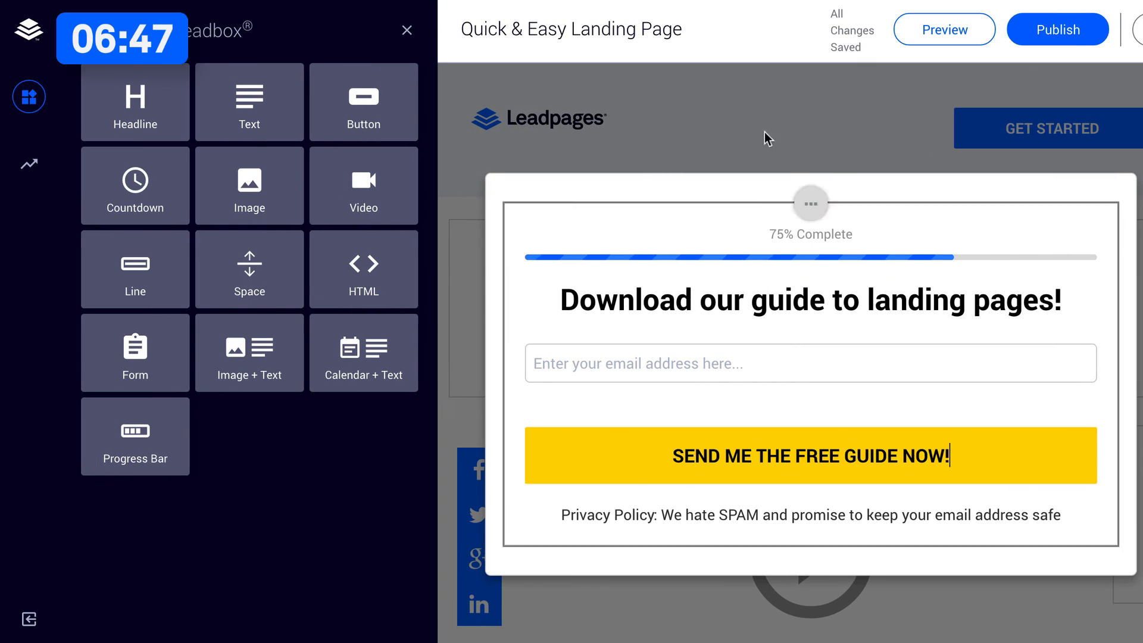
{"action": "left_click", "coordinate": [406, 30]}
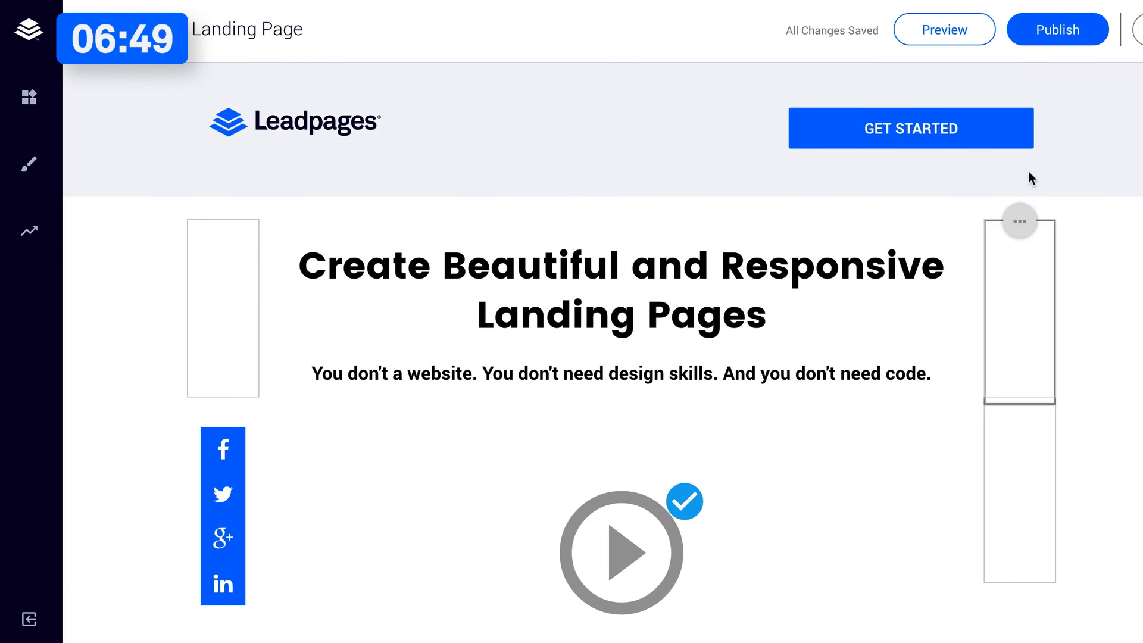
Link the yellow "GET STARTED WITH LEADPAGES TODAY" button below the video to the Leadbox My Leadbox 1.
{"action": "left_click", "coordinate": [911, 128]}
{"action": "left_click", "coordinate": [749, 269]}
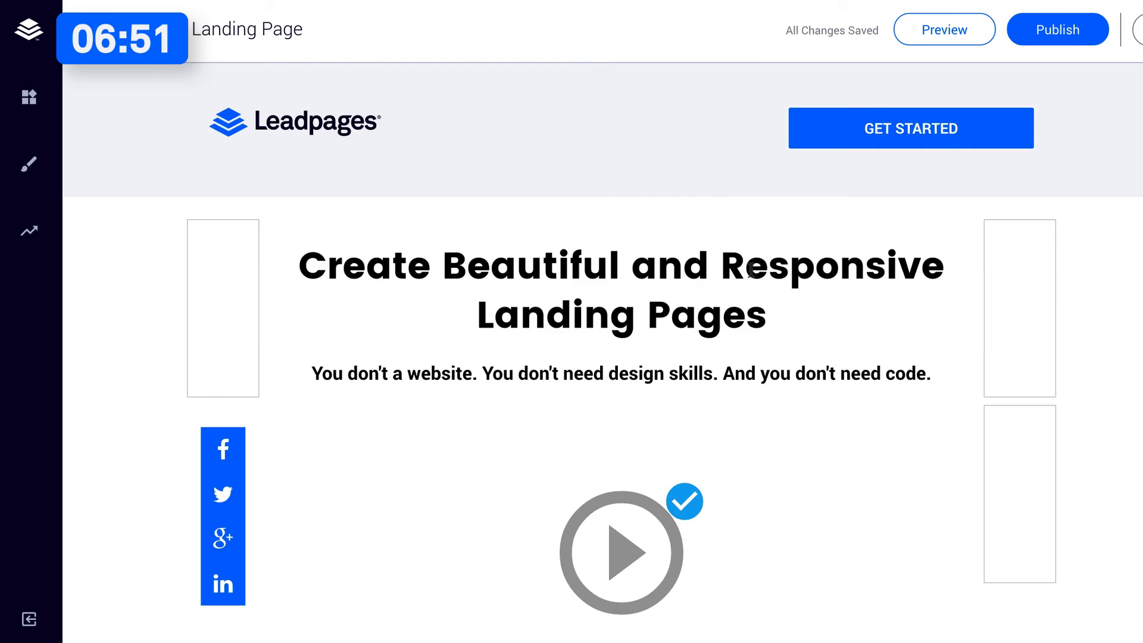
{"action": "scroll", "coordinate": [753, 274], "scroll_direction": "down", "scroll_amount": 10}
{"action": "scroll", "coordinate": [753, 262], "scroll_direction": "up", "scroll_amount": 2}
{"action": "left_click", "coordinate": [757, 178]}
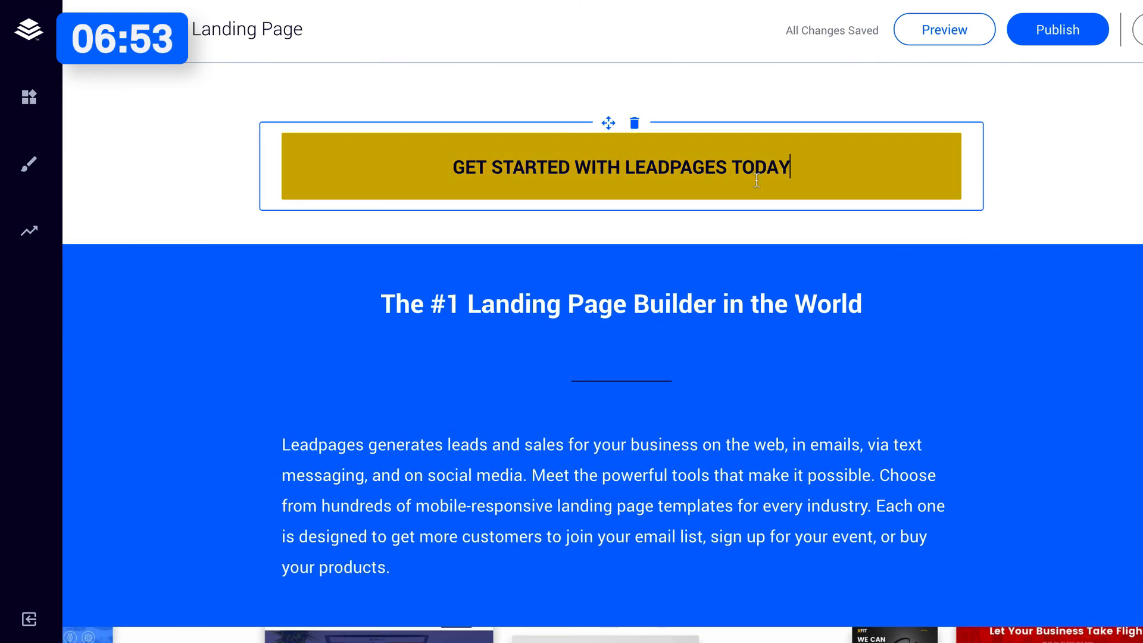
{"action": "left_click", "coordinate": [703, 245]}
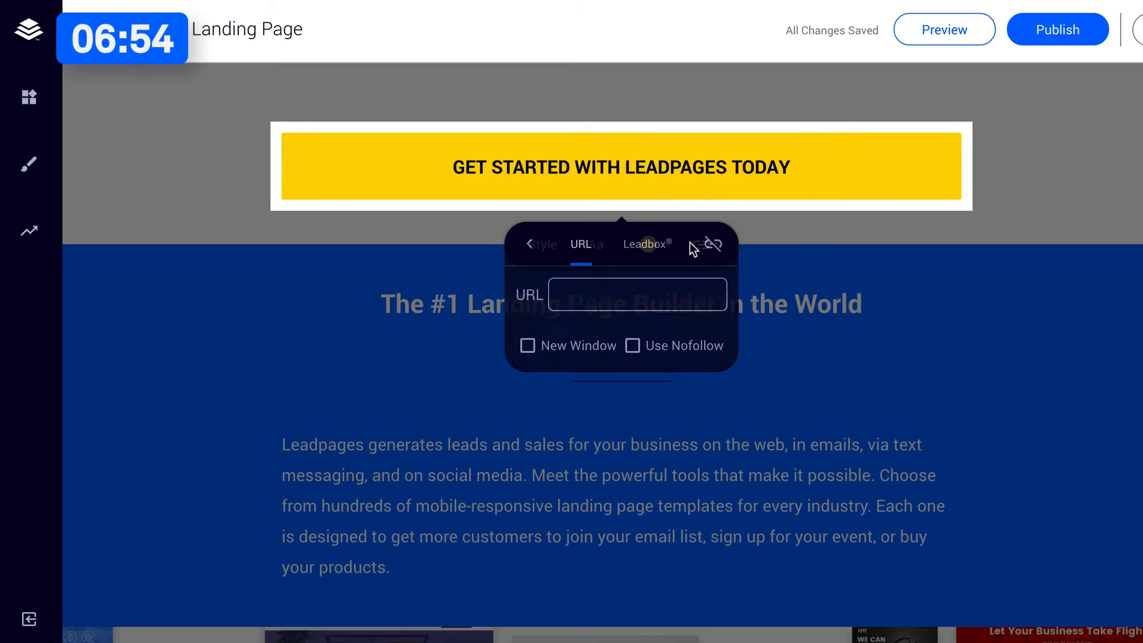
{"action": "left_click", "coordinate": [641, 255]}
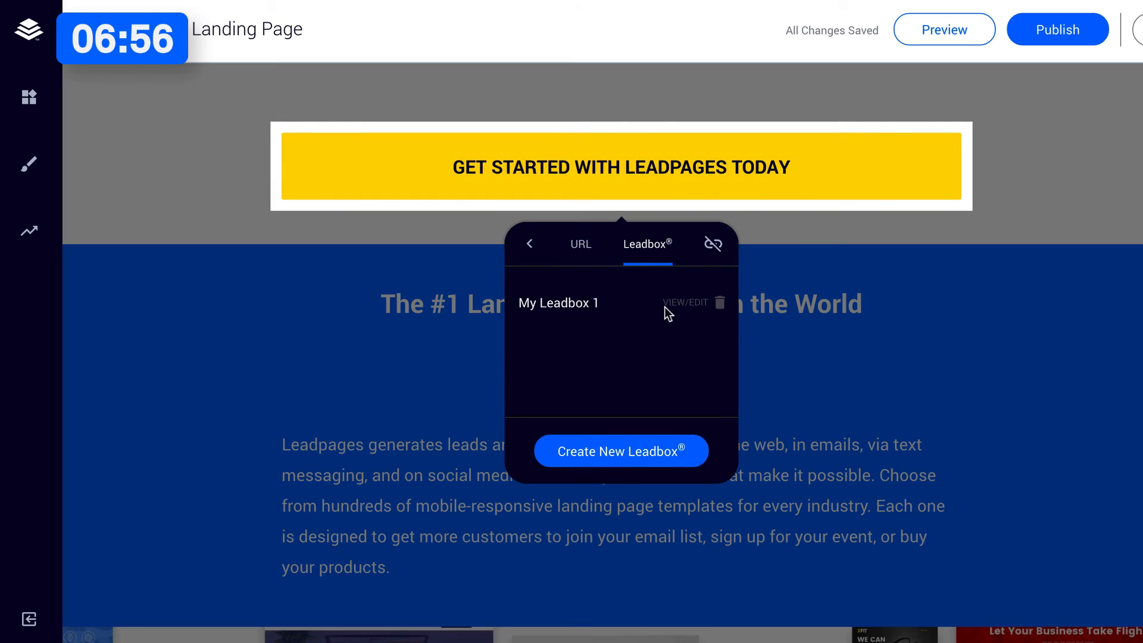
{"action": "left_click", "coordinate": [561, 302]}
{"action": "left_click", "coordinate": [960, 337]}
Link the blue "GET STARTED WITH LEADPAGES TODAY" button above the footer to the Leadbox My Leadbox 1.
{"action": "scroll", "coordinate": [960, 337], "scroll_direction": "down", "scroll_amount": 15}
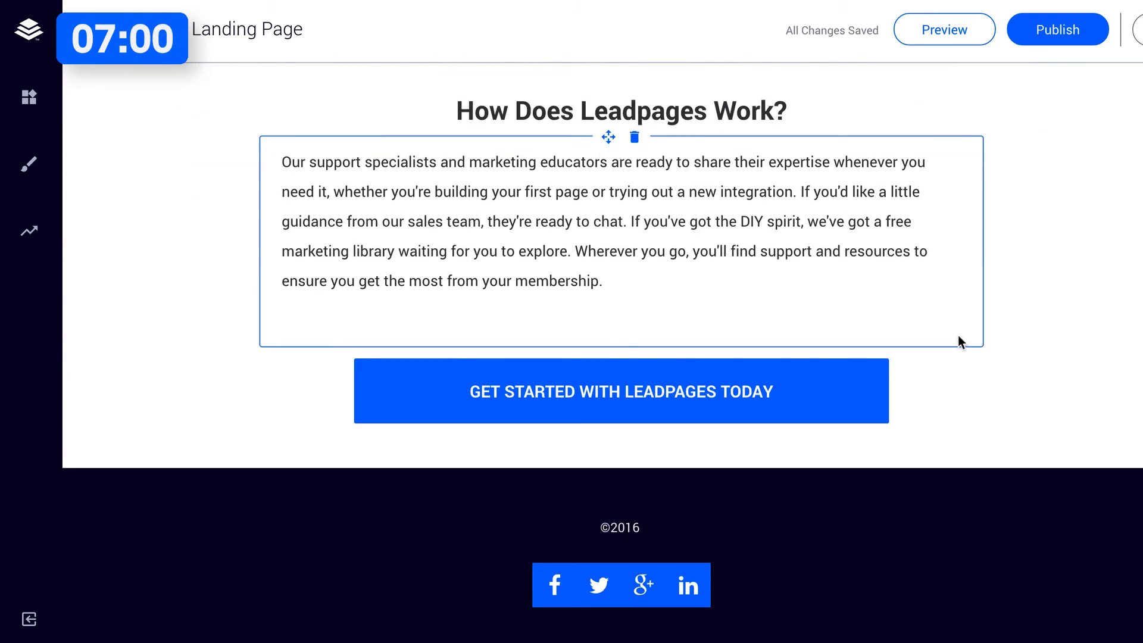
{"action": "left_click", "coordinate": [775, 377]}
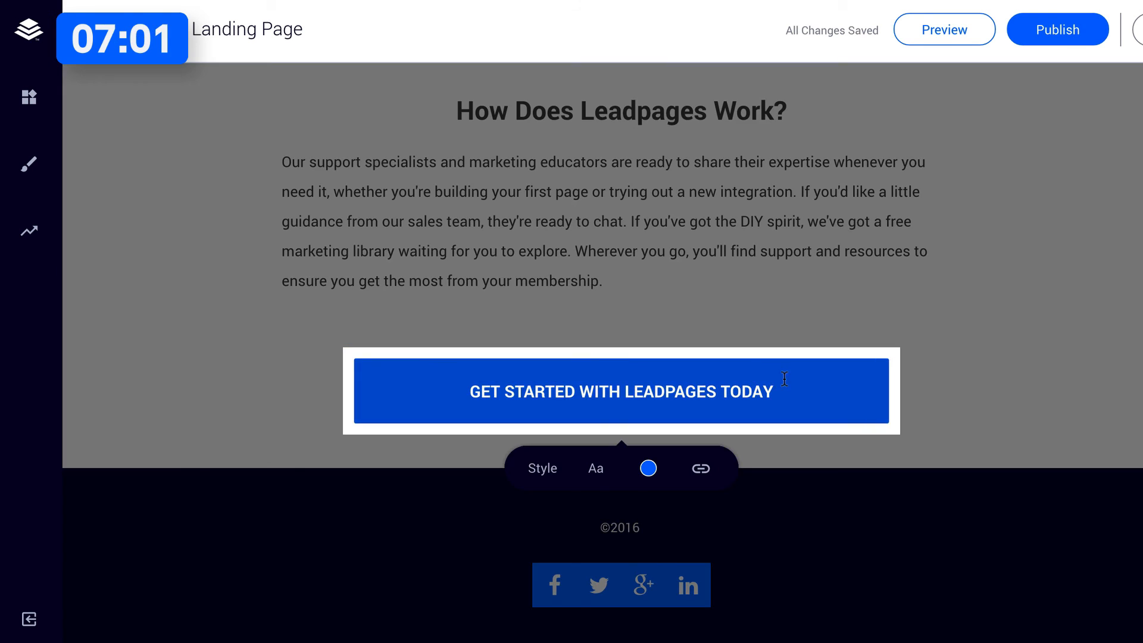
{"action": "left_click", "coordinate": [699, 472]}
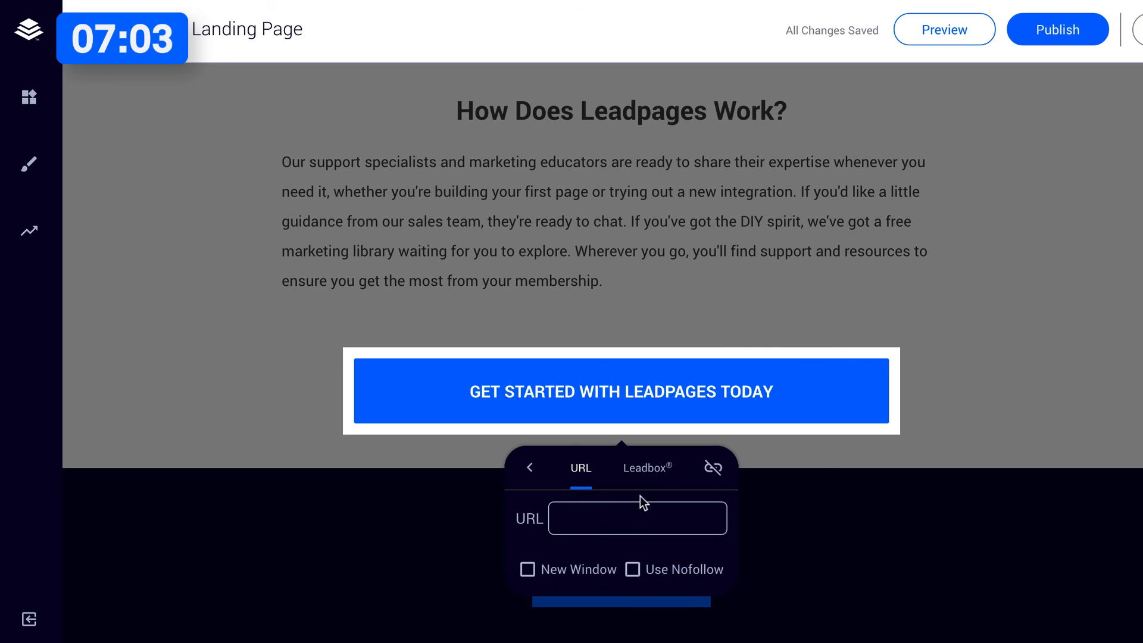
{"action": "left_click", "coordinate": [637, 474]}
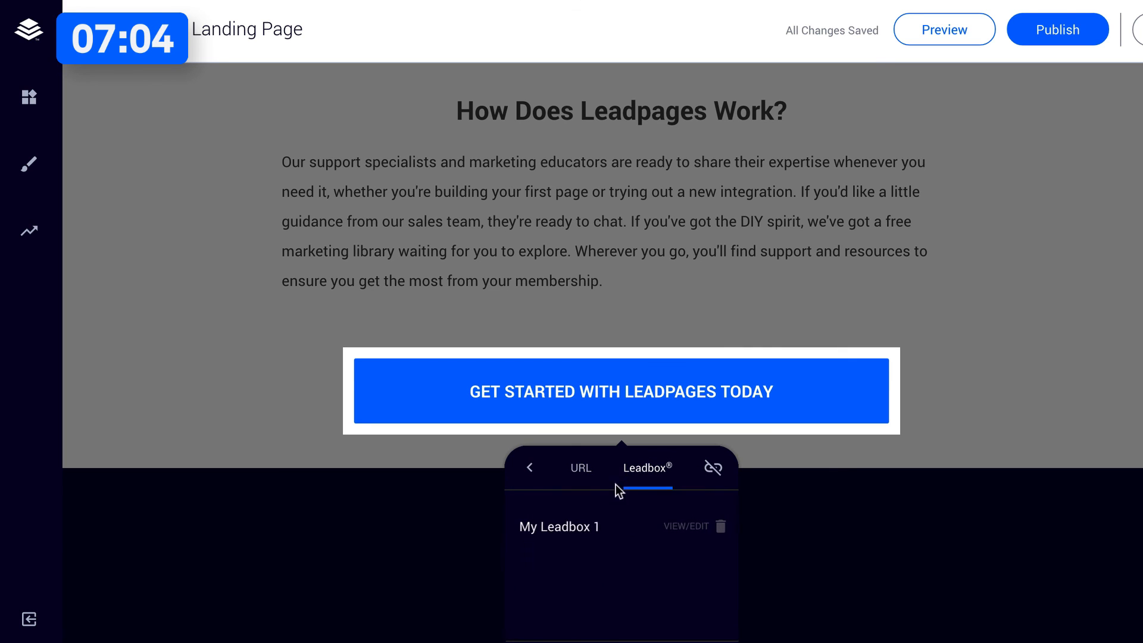
{"action": "left_click", "coordinate": [565, 530]}
{"action": "left_click", "coordinate": [1034, 337]}
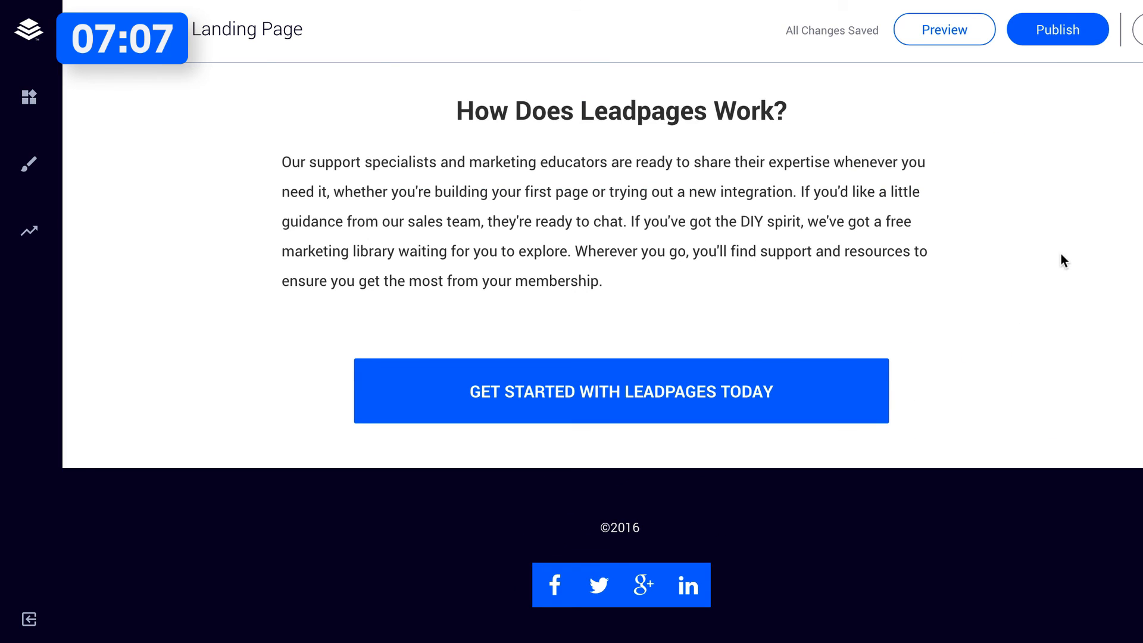
Publish the landing page and open its live version.
{"action": "scroll", "coordinate": [1061, 254], "scroll_direction": "up", "scroll_amount": 15}
{"action": "left_click", "coordinate": [1085, 28]}
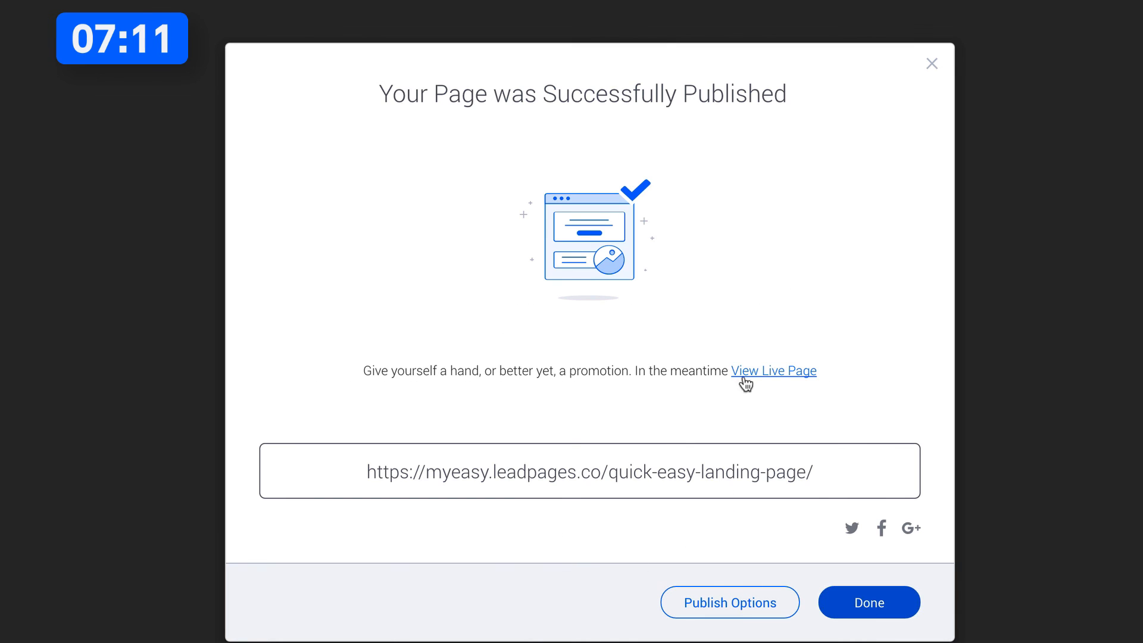
{"action": "left_click", "coordinate": [743, 379]}
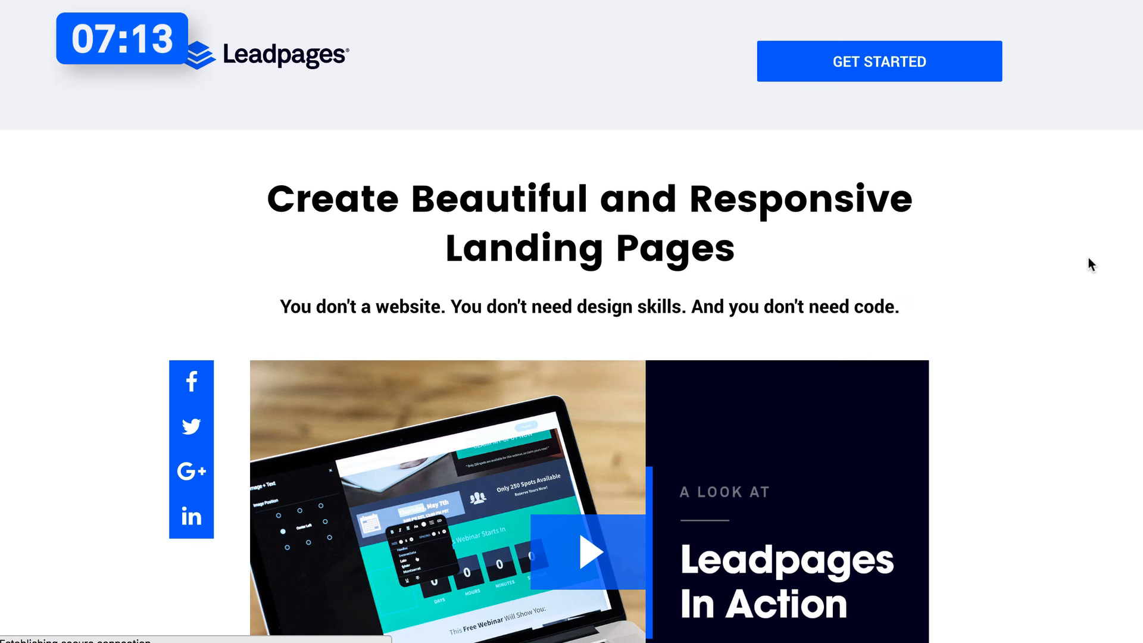
Play the video on the live page and review the page's headline, social buttons and call-to-action area.
{"action": "scroll", "coordinate": [1116, 248], "scroll_direction": "down", "scroll_amount": 1}
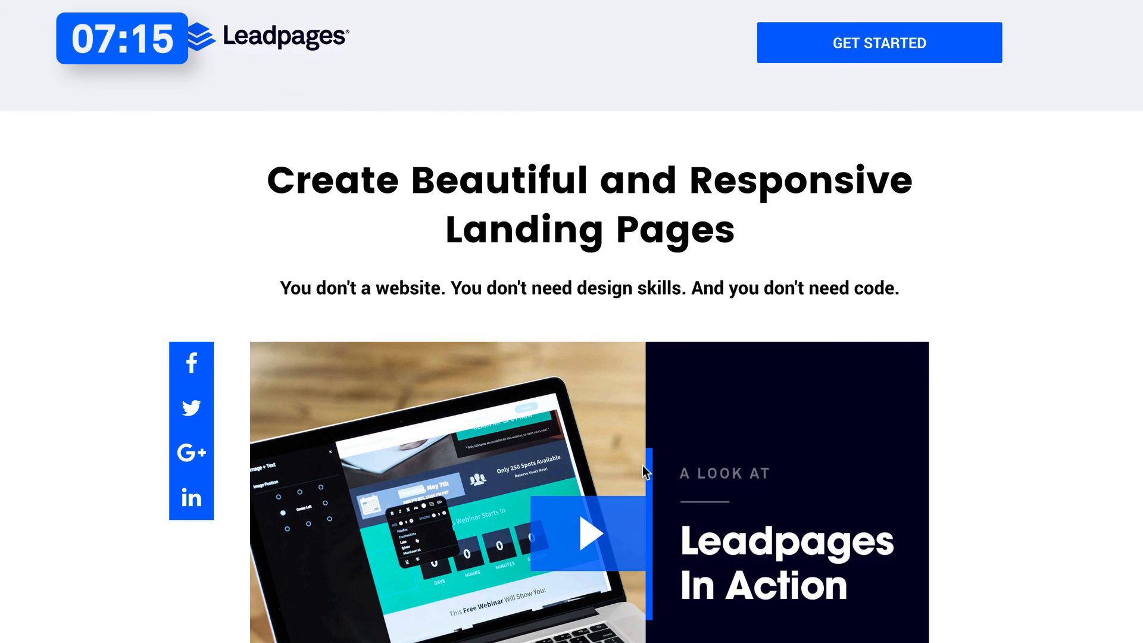
{"action": "left_click", "coordinate": [589, 532]}
{"action": "scroll", "coordinate": [1072, 238], "scroll_direction": "down", "scroll_amount": 3}
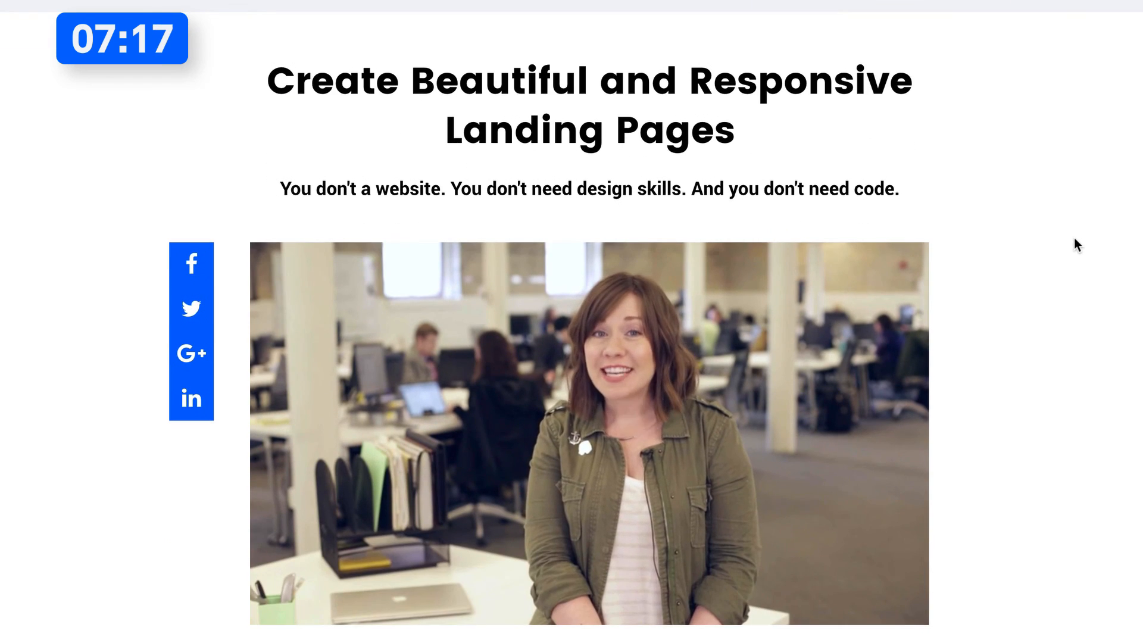
{"action": "scroll", "coordinate": [1073, 237], "scroll_direction": "up", "scroll_amount": 1}
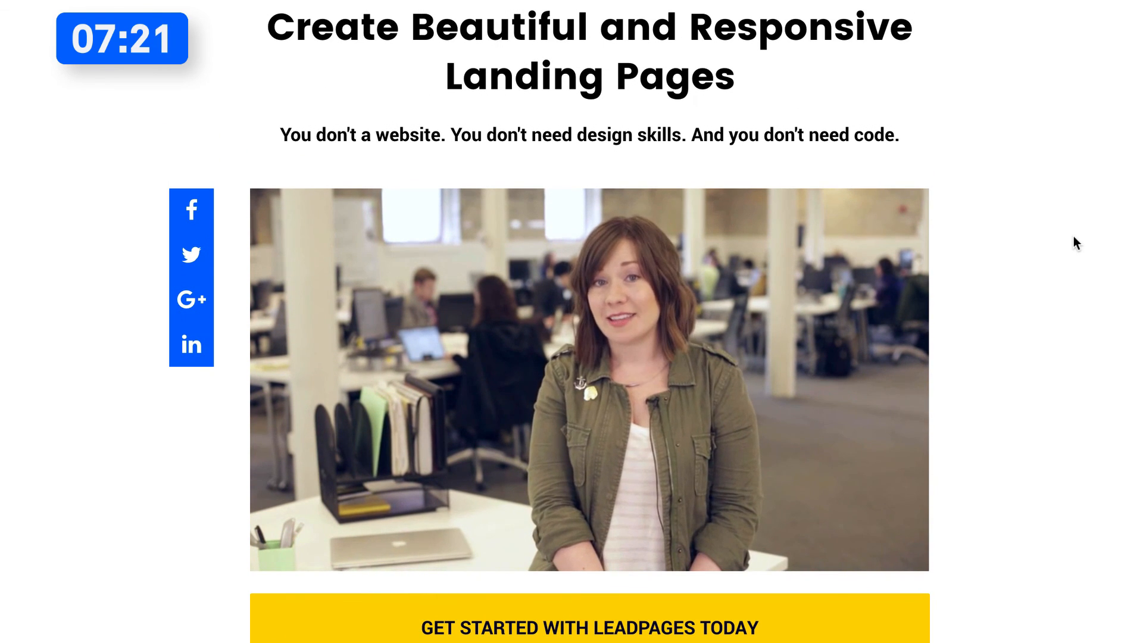
{"action": "scroll", "coordinate": [1074, 236], "scroll_direction": "down", "scroll_amount": 2}
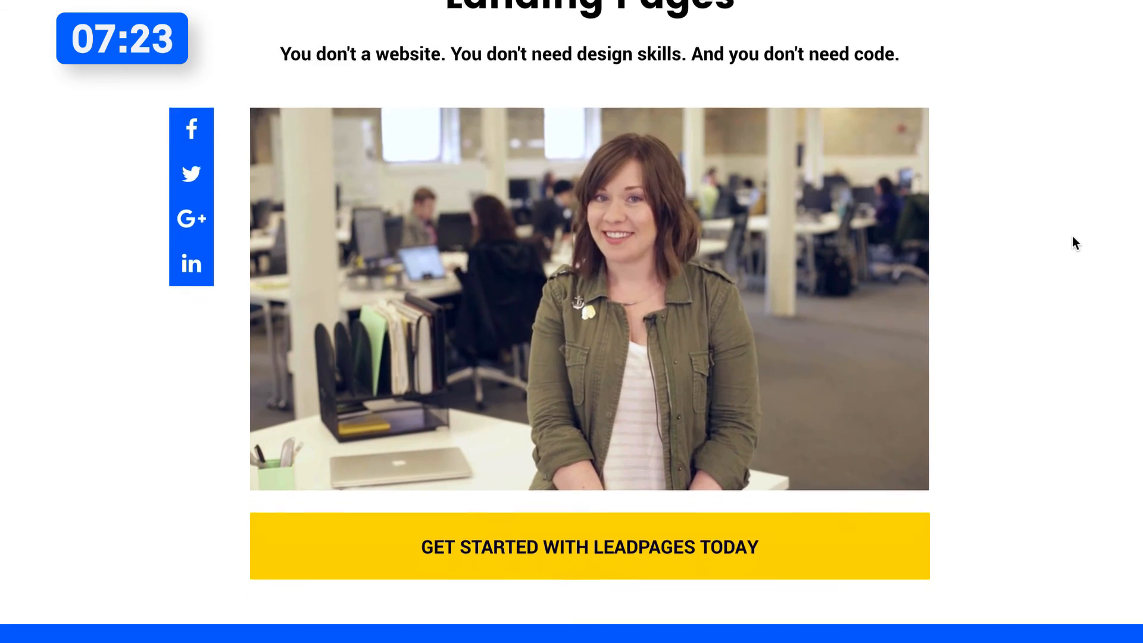